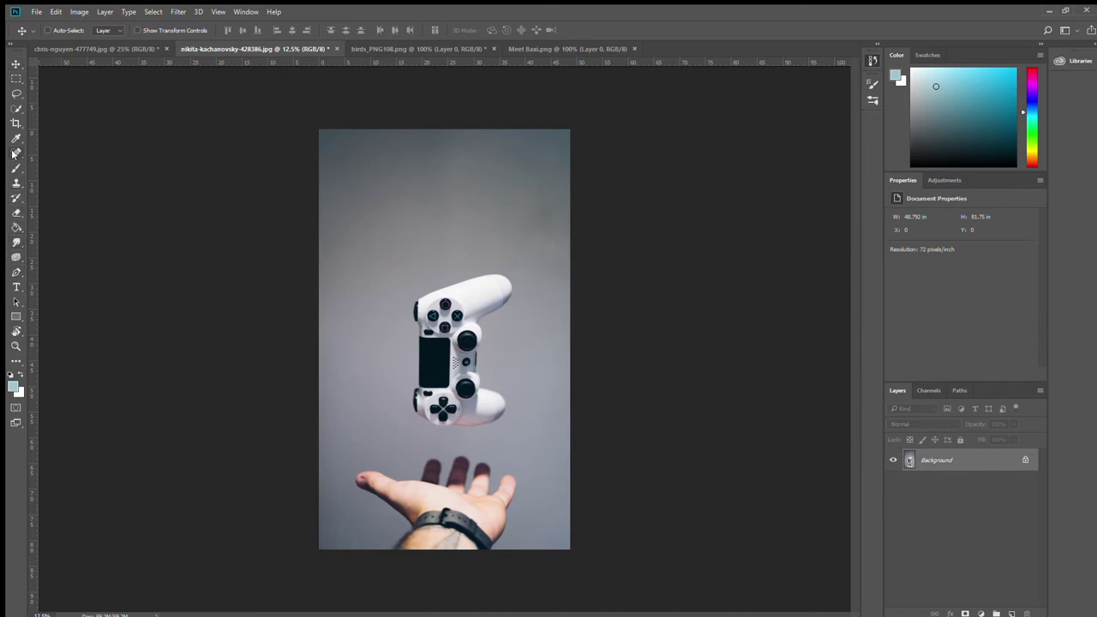
# Crop the grey top off the controller photo, reducing its height from 85.75 in to 56.208 in
pyautogui.press('c')
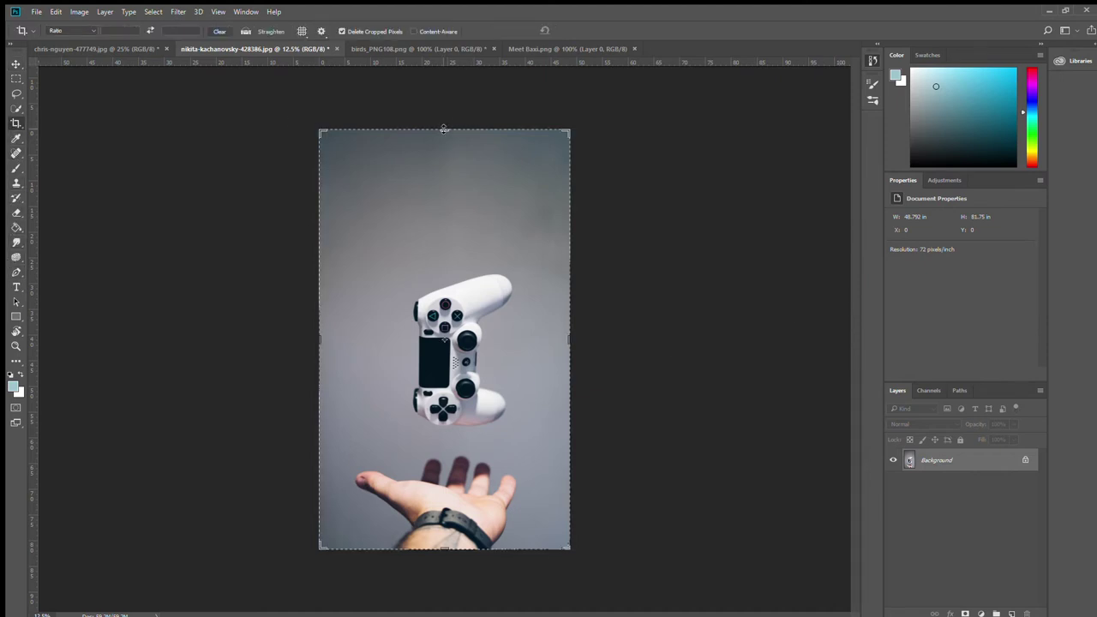
pyautogui.moveTo(444, 129); pyautogui.dragTo(446, 196)
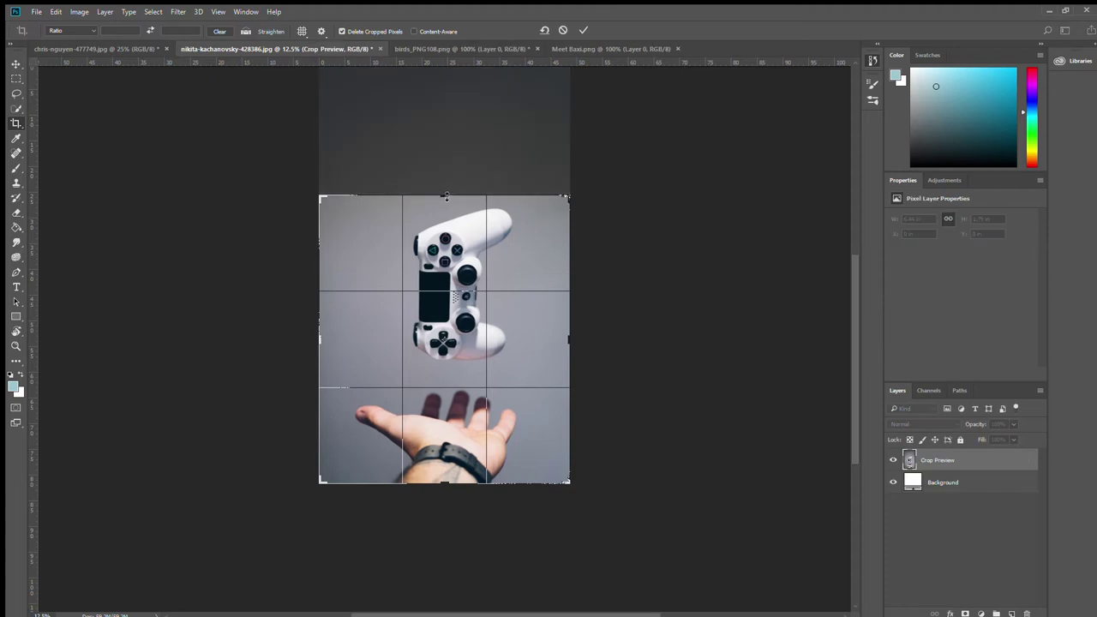
pyautogui.press('Return')
pyautogui.hotkey('ctrl', '+')
pyautogui.hotkey('ctrl', '+')
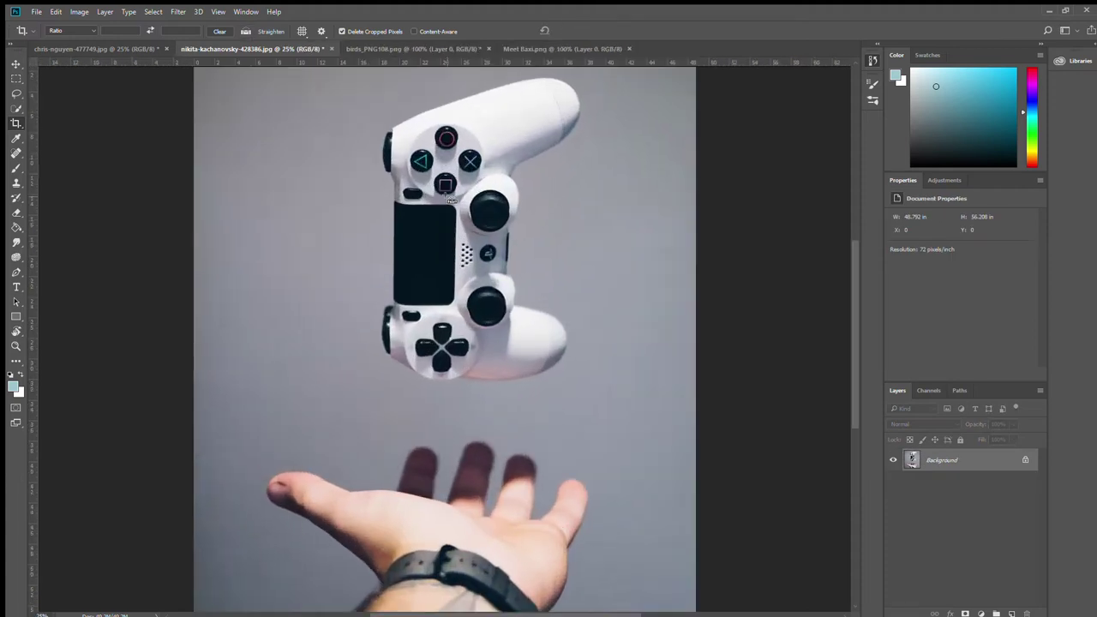
pyautogui.hotkey('ctrl', '-')
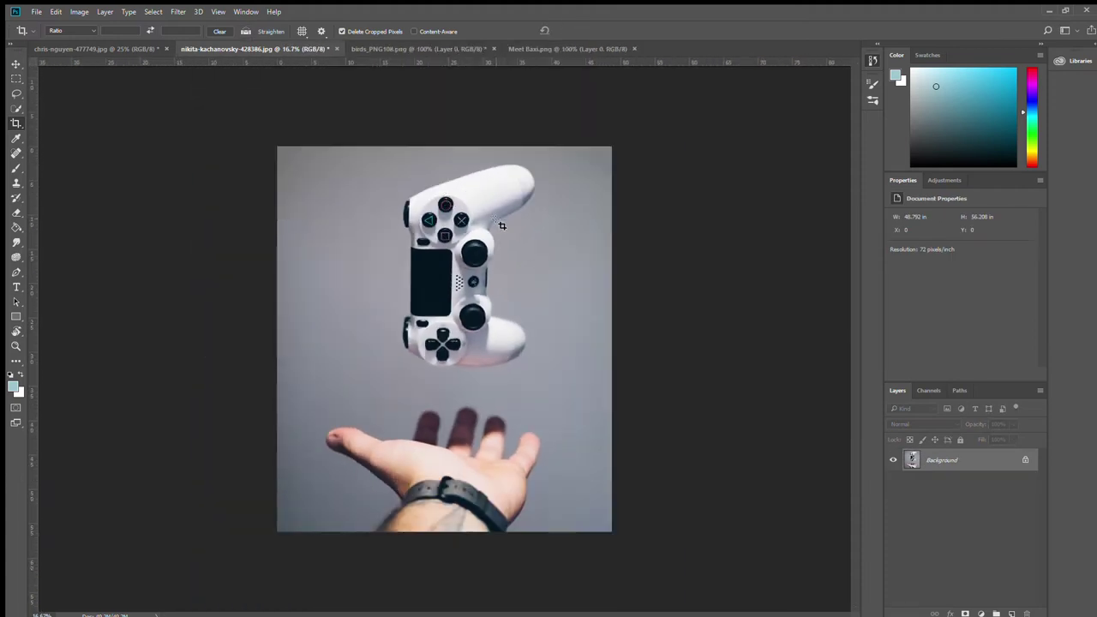
pyautogui.click(15, 109)
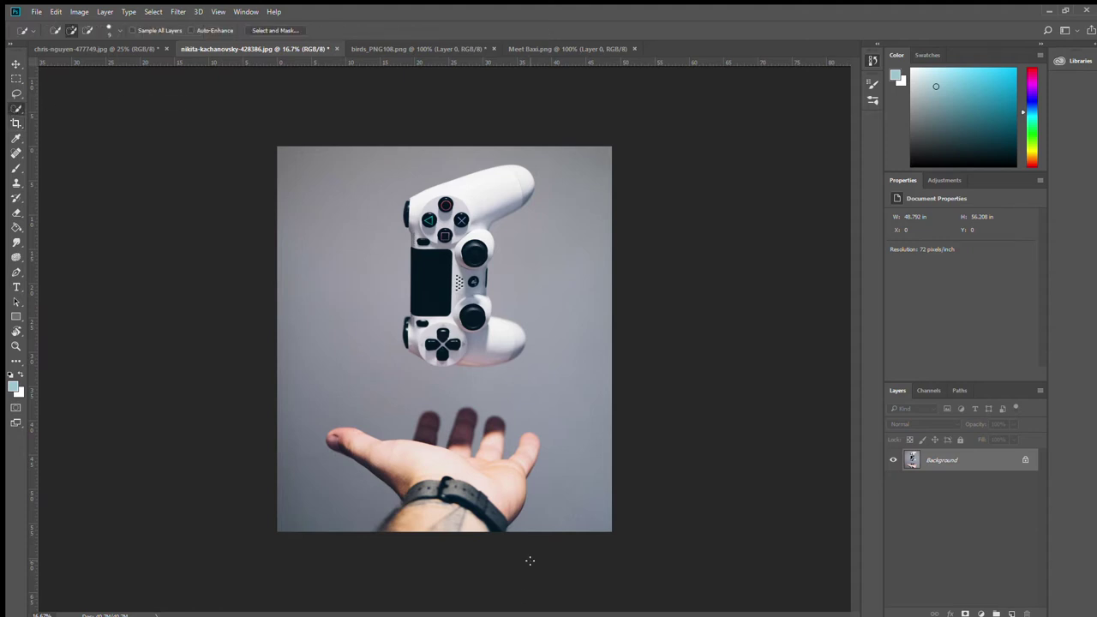
# Quick-select the wrist, thumb, palm, watch band and left shadowed finger
pyautogui.moveTo(414, 521)
pyautogui.mouseDown()
pyautogui.moveTo(438, 505)
pyautogui.moveTo(385, 467)
pyautogui.mouseUp()
pyautogui.moveTo(367, 473); pyautogui.dragTo(409, 502)
pyautogui.moveTo(379, 452); pyautogui.dragTo(467, 454)
pyautogui.moveTo(436, 509); pyautogui.dragTo(491, 488)
pyautogui.click(426, 420)
# Zoom in and subtract the background gaps between the fingers from the selection
pyautogui.hotkey('ctrl', '+')
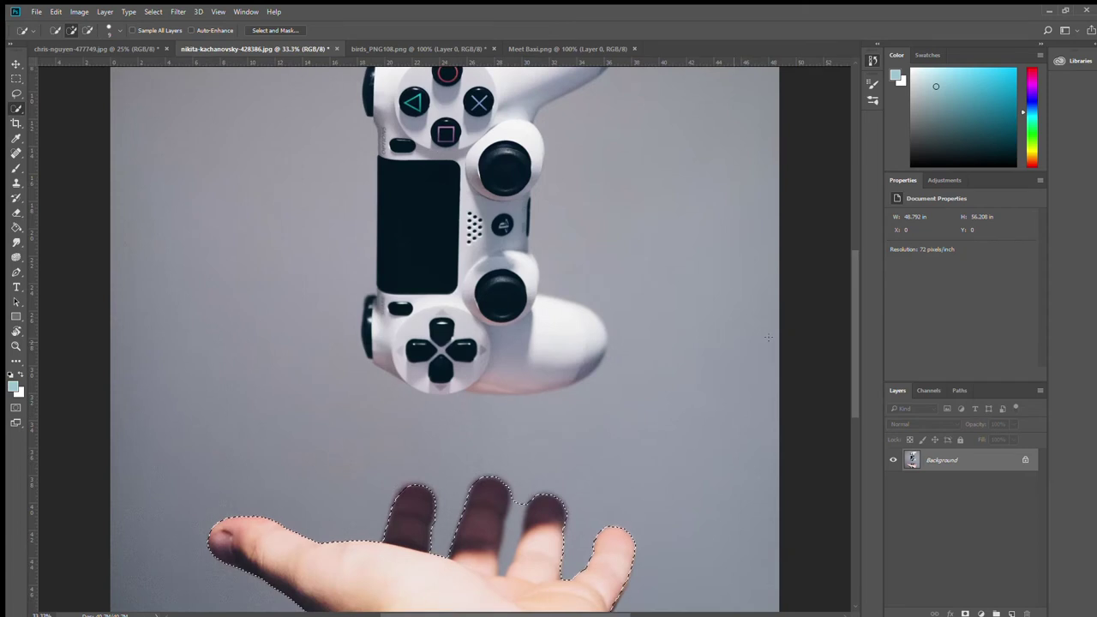
pyautogui.moveTo(850, 342); pyautogui.dragTo(848, 392)
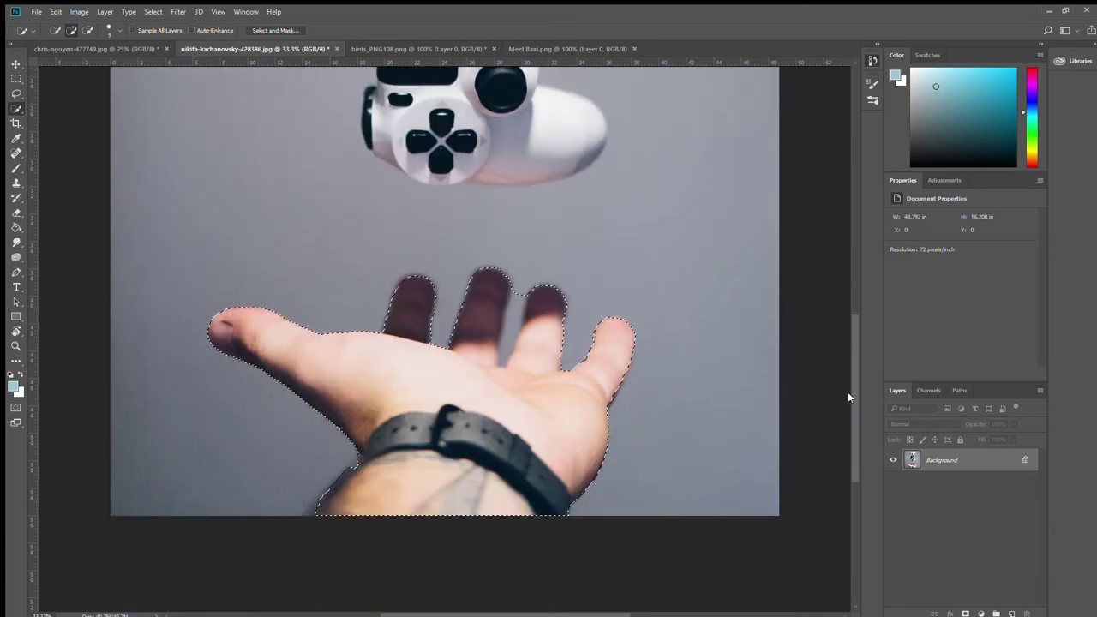
pyautogui.hotkey('ctrl', '+')
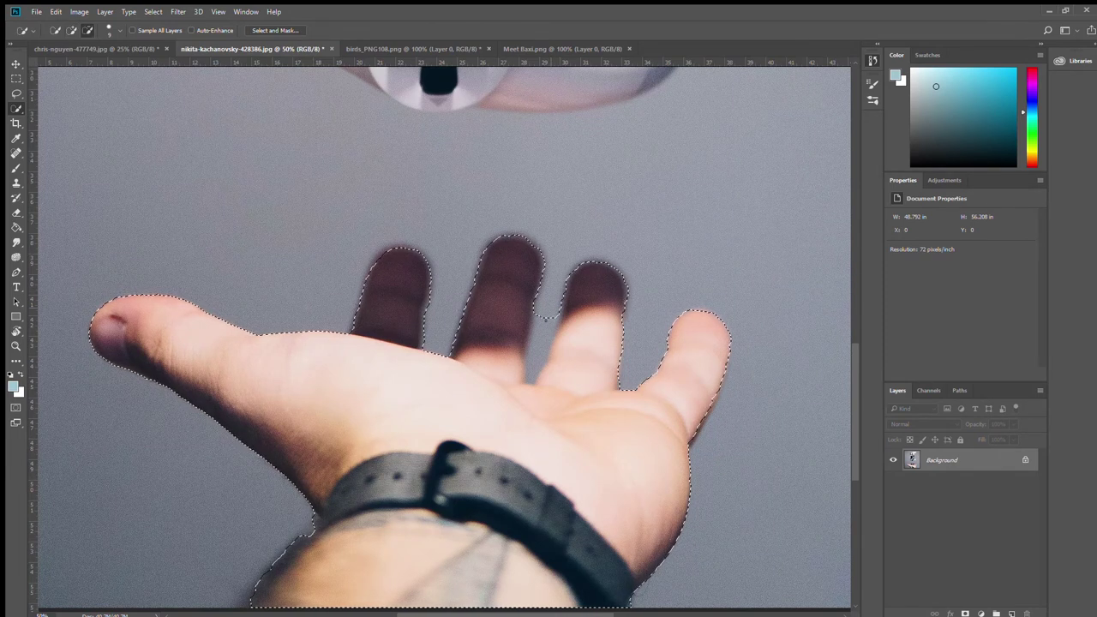
pyautogui.moveTo(532, 336); pyautogui.dragTo(534, 363)
pyautogui.moveTo(850, 381); pyautogui.dragTo(847, 420)
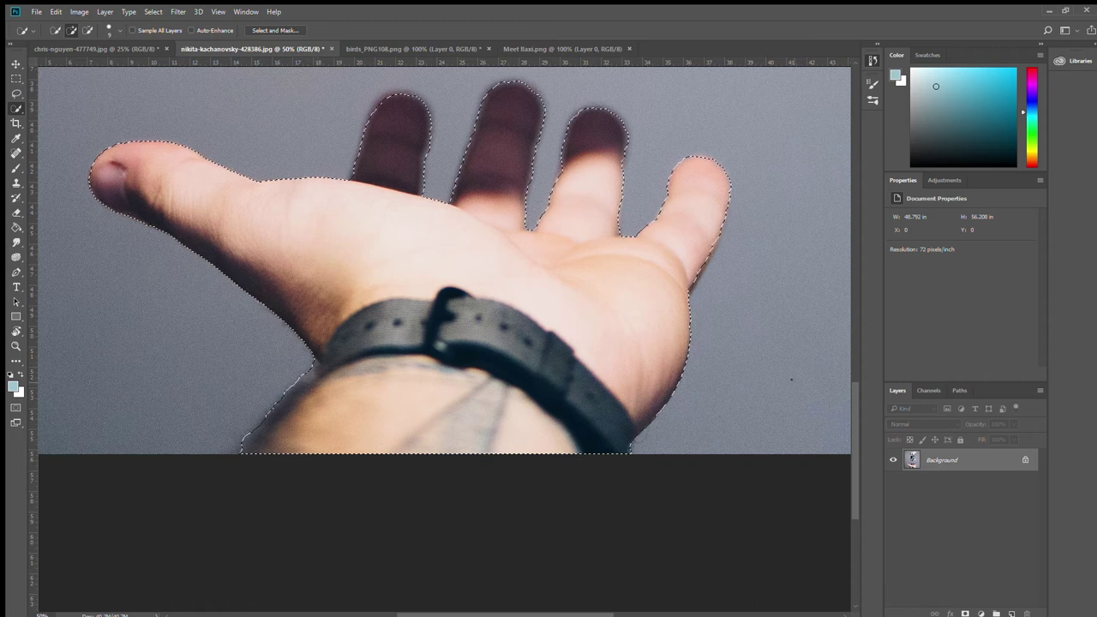
pyautogui.moveTo(848, 441); pyautogui.dragTo(861, 278)
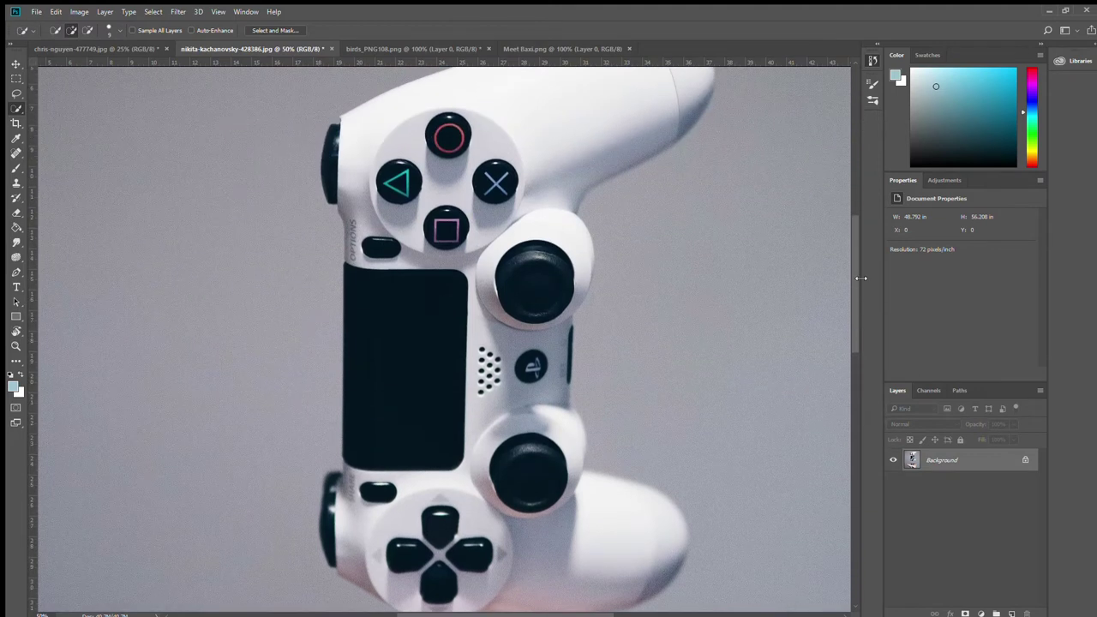
# Add the controller's top, grips, D-pad and right analog stick to the selection
pyautogui.hotkey('ctrl', '-')
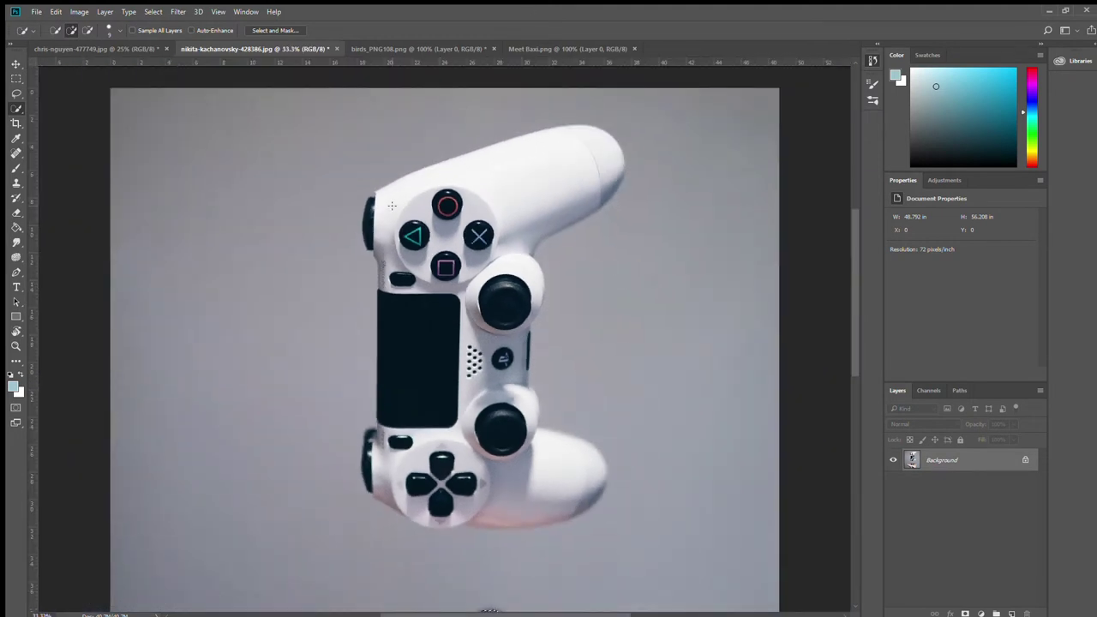
pyautogui.moveTo(382, 215)
pyautogui.mouseDown()
pyautogui.moveTo(411, 197)
pyautogui.moveTo(567, 227)
pyautogui.moveTo(549, 167)
pyautogui.mouseUp()
pyautogui.moveTo(419, 367); pyautogui.dragTo(431, 467)
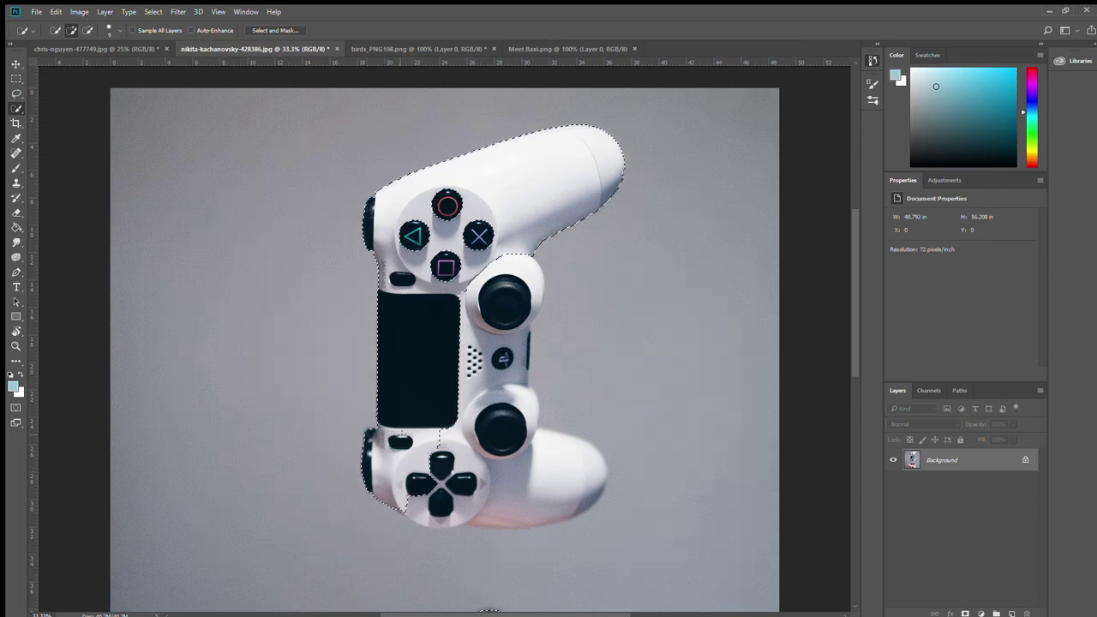
pyautogui.moveTo(445, 467); pyautogui.dragTo(502, 429)
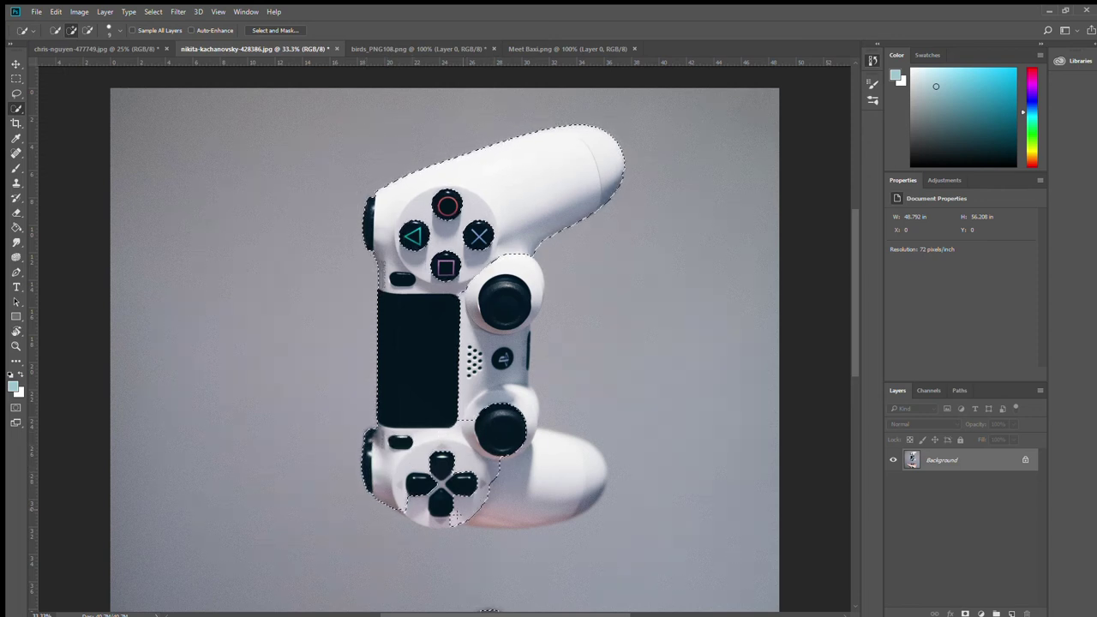
pyautogui.moveTo(454, 512); pyautogui.dragTo(443, 485)
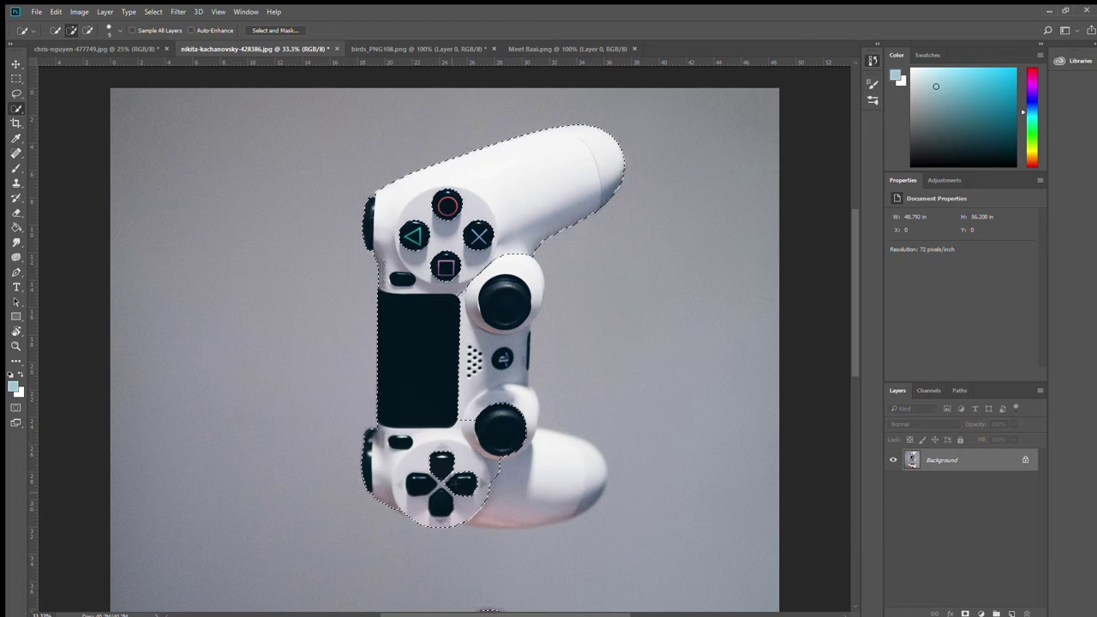
pyautogui.moveTo(514, 510)
pyautogui.mouseDown()
pyautogui.moveTo(576, 465)
pyautogui.moveTo(511, 317)
pyautogui.mouseUp()
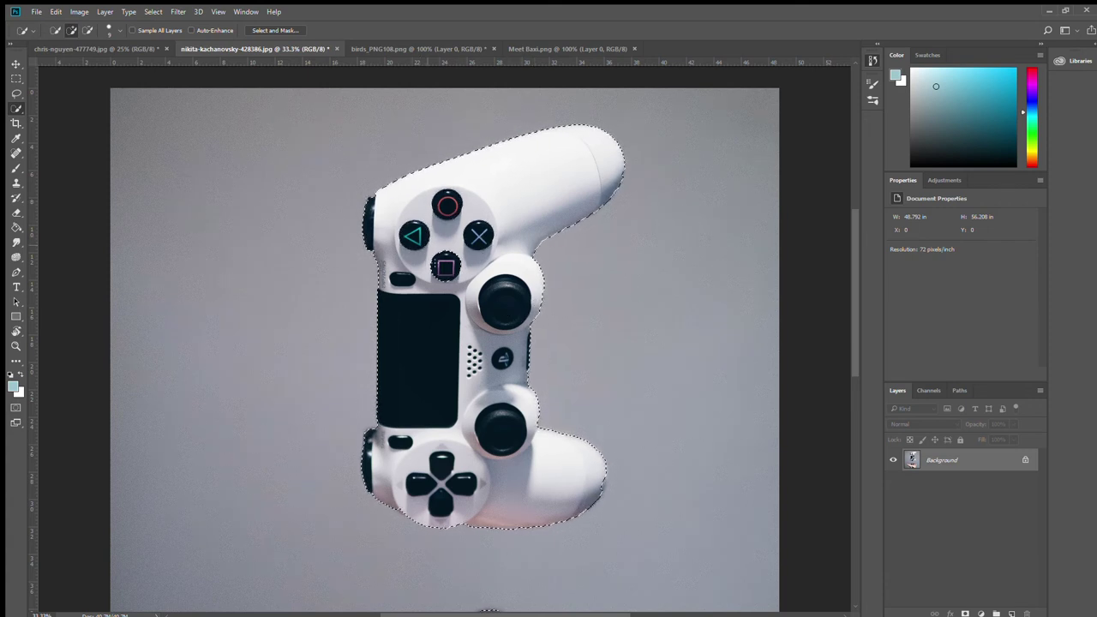
# Zoom in to check the controller's selected edges, then zoom back out
pyautogui.hotkey('ctrl', '+')
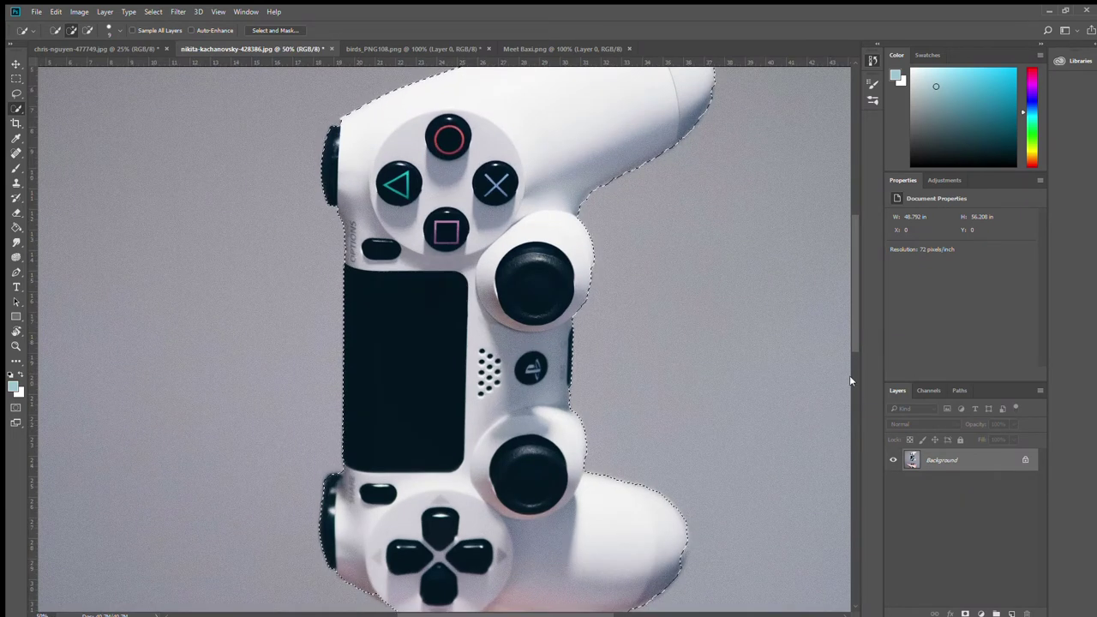
pyautogui.moveTo(849, 329); pyautogui.dragTo(848, 367)
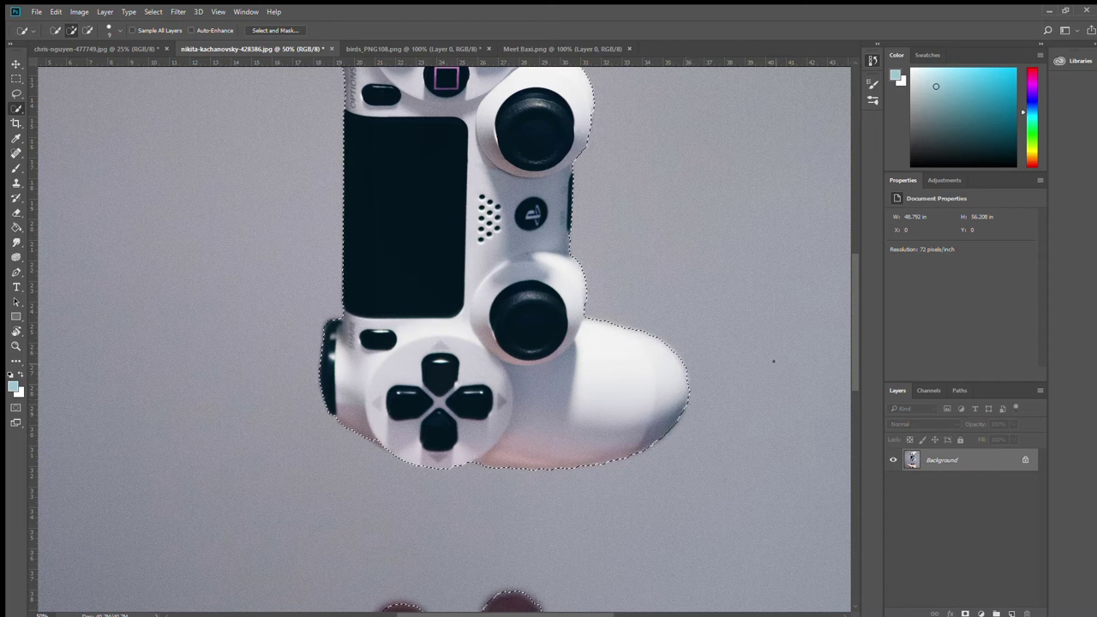
pyautogui.moveTo(850, 342)
pyautogui.mouseDown()
pyautogui.moveTo(845, 277)
pyautogui.moveTo(845, 329)
pyautogui.mouseUp()
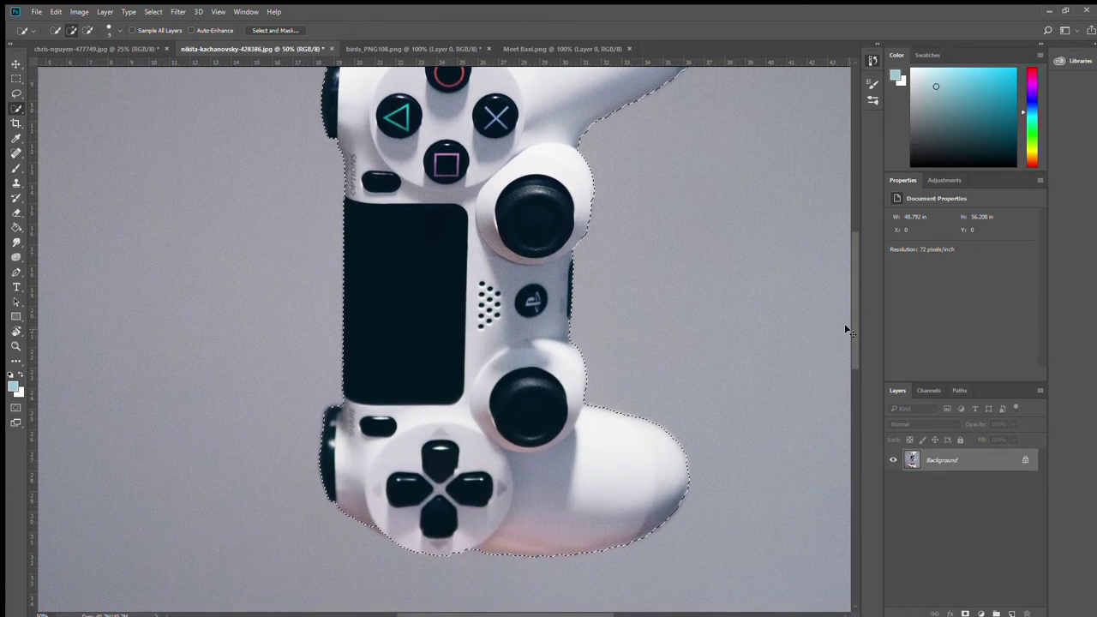
pyautogui.hotkey('ctrl', '-')
pyautogui.hotkey('ctrl', '-')
pyautogui.hotkey('ctrl', '-')
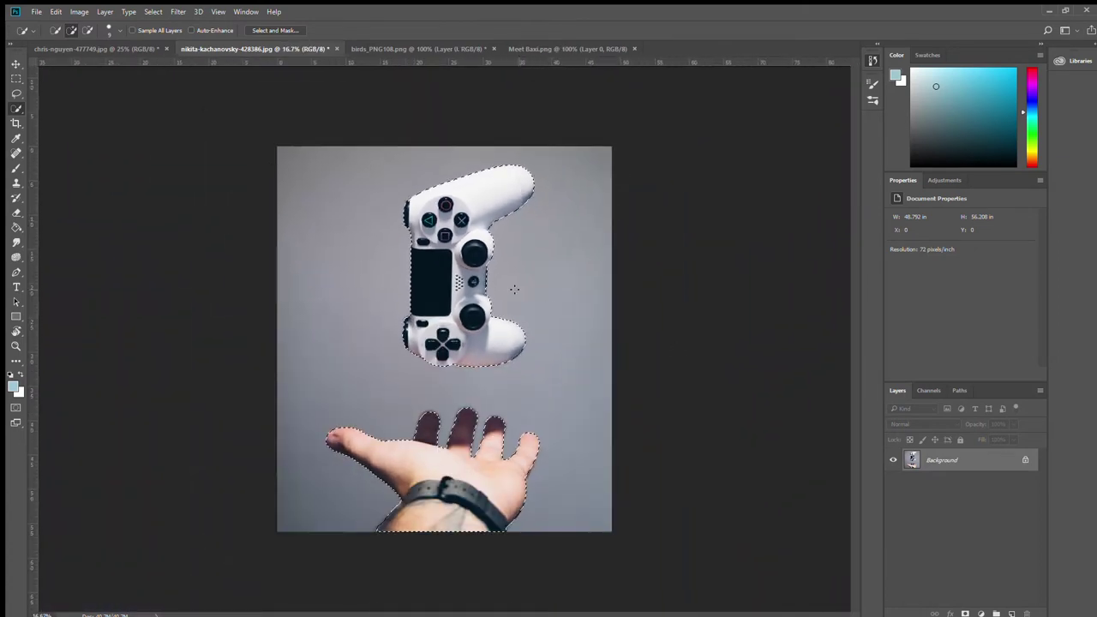
# Invert the selection, fill the background black, then restore the controller-and-hand selection
pyautogui.hotkey('ctrl', 'shift', 'i')
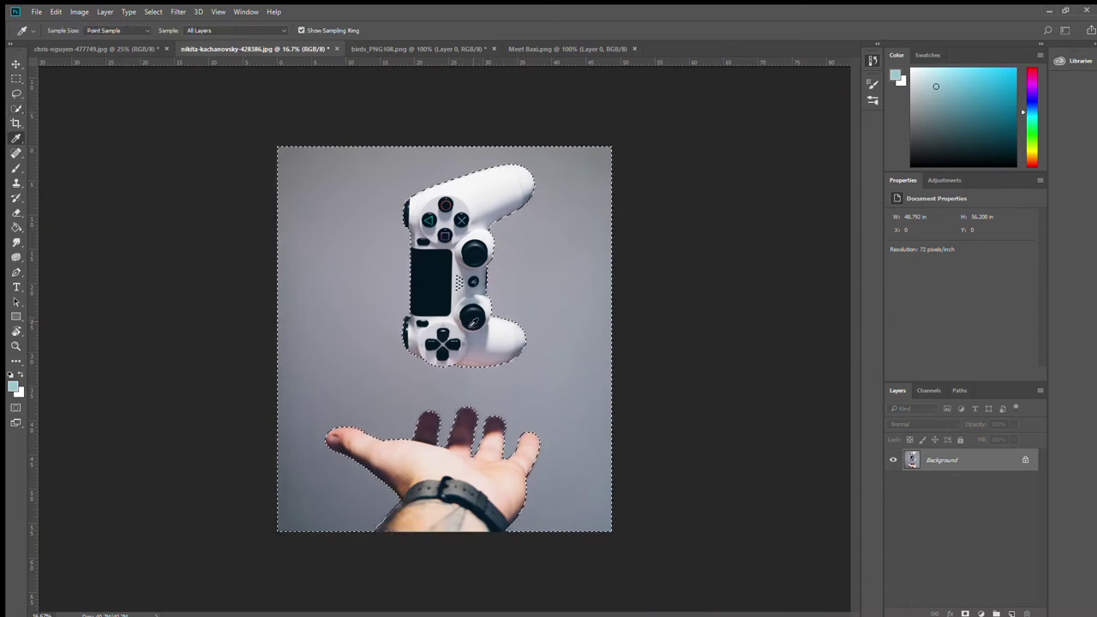
pyautogui.hotkey('ctrl', 'BackSpace')
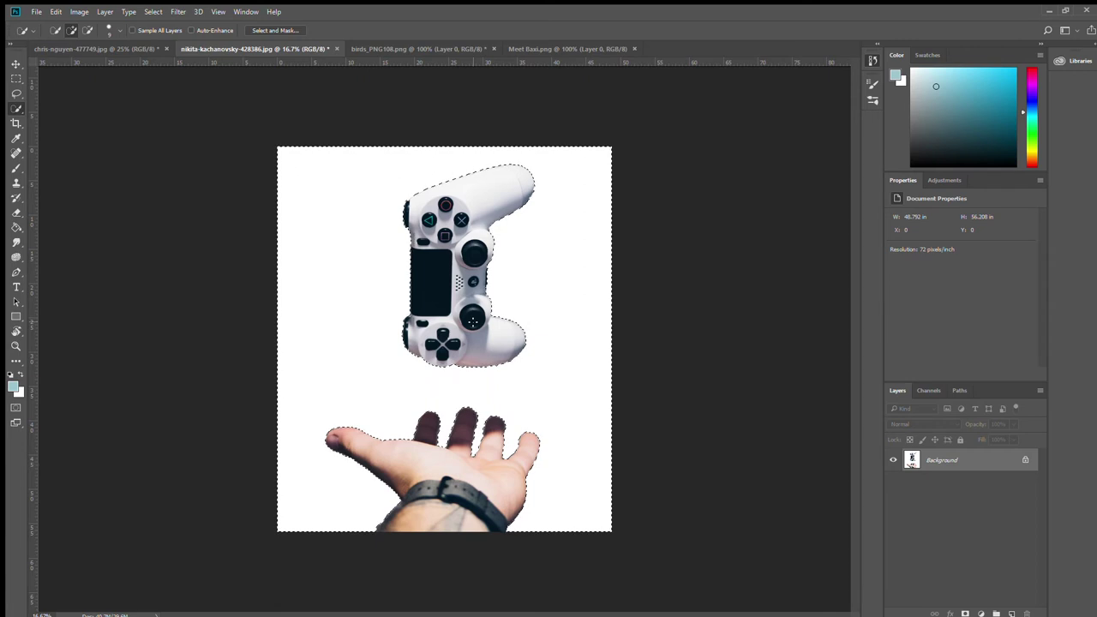
pyautogui.press('i')
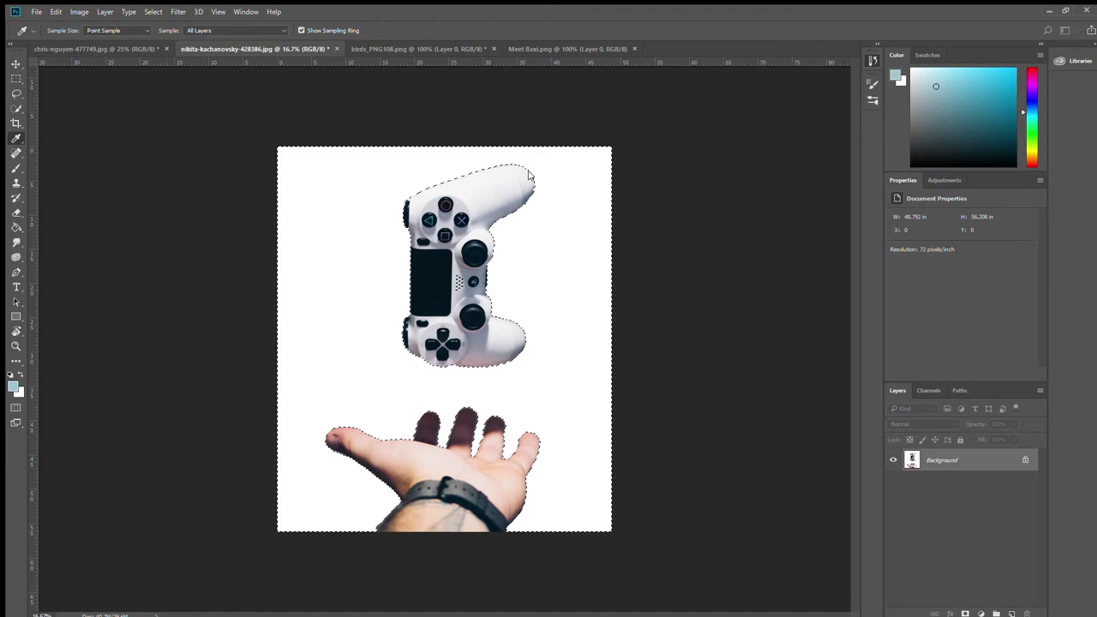
pyautogui.press('w')
pyautogui.hotkey('ctrl', 'BackSpace')
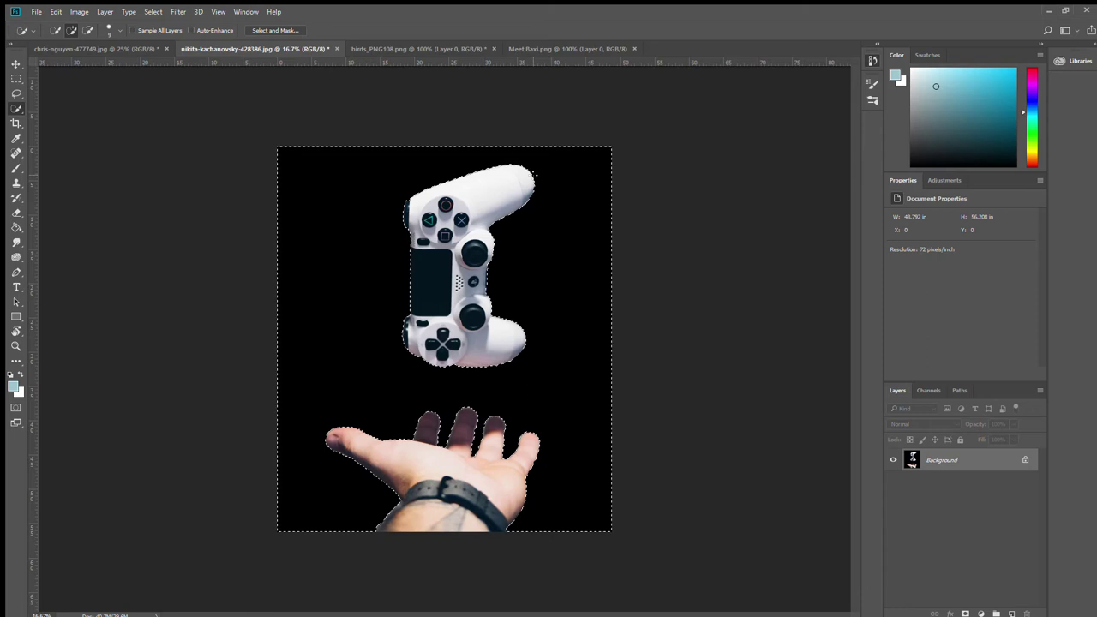
pyautogui.hotkey('ctrl', 'd')
pyautogui.hotkey('ctrl', 'z')
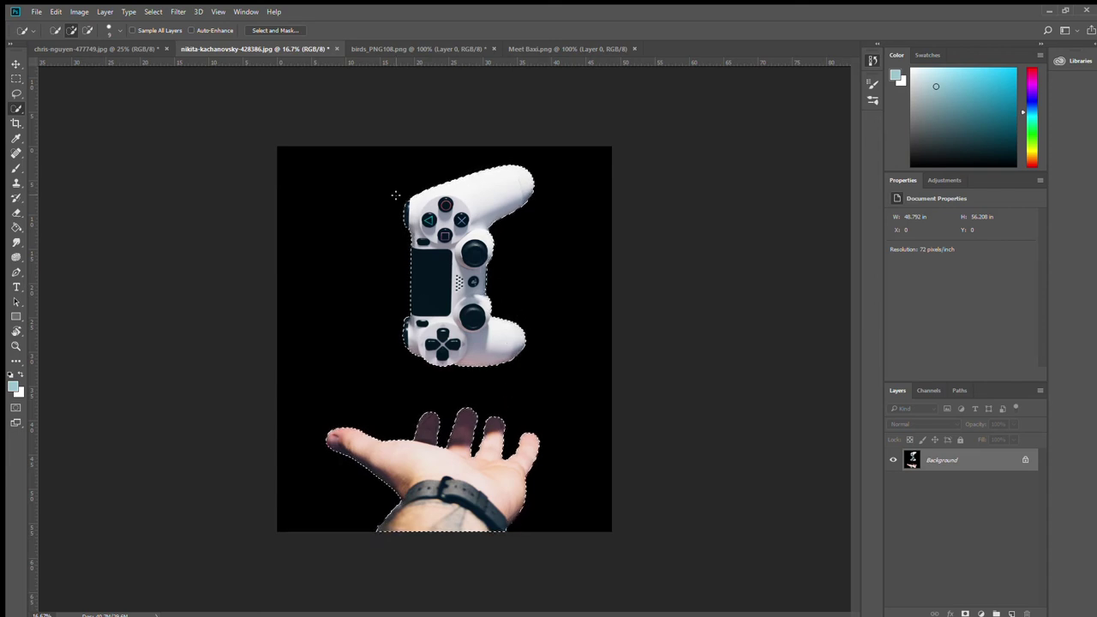
# Paste the controller and hand into the escalator tunnel document, centred and scaled up
pyautogui.click(74, 48)
pyautogui.hotkey('ctrl', 'v')
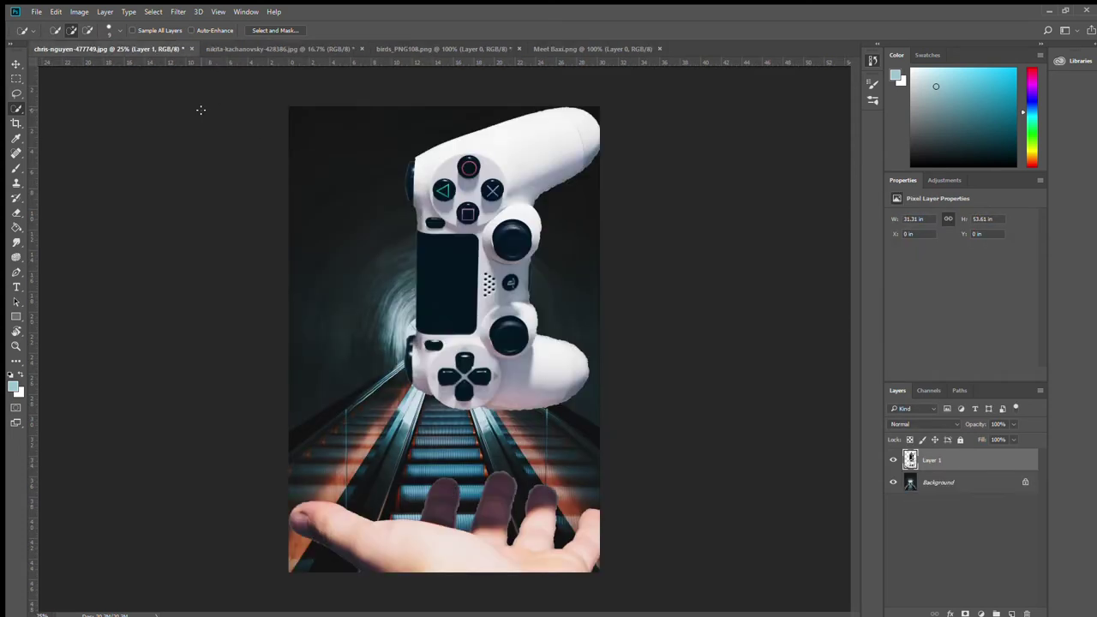
pyautogui.hotkey('ctrl', 't')
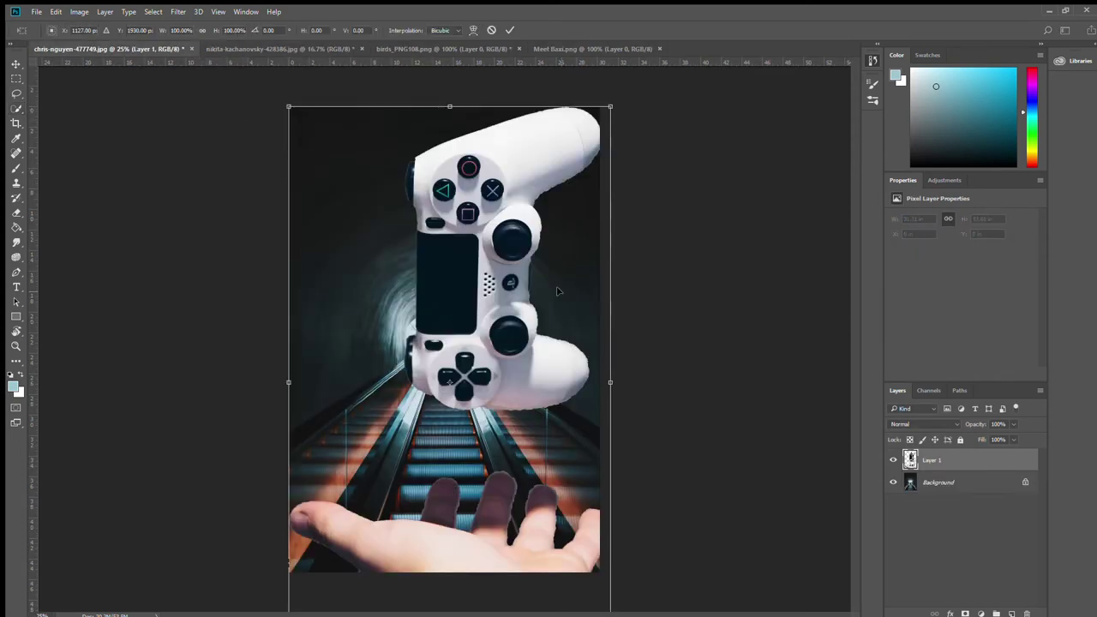
pyautogui.moveTo(608, 105); pyautogui.dragTo(377, 369)
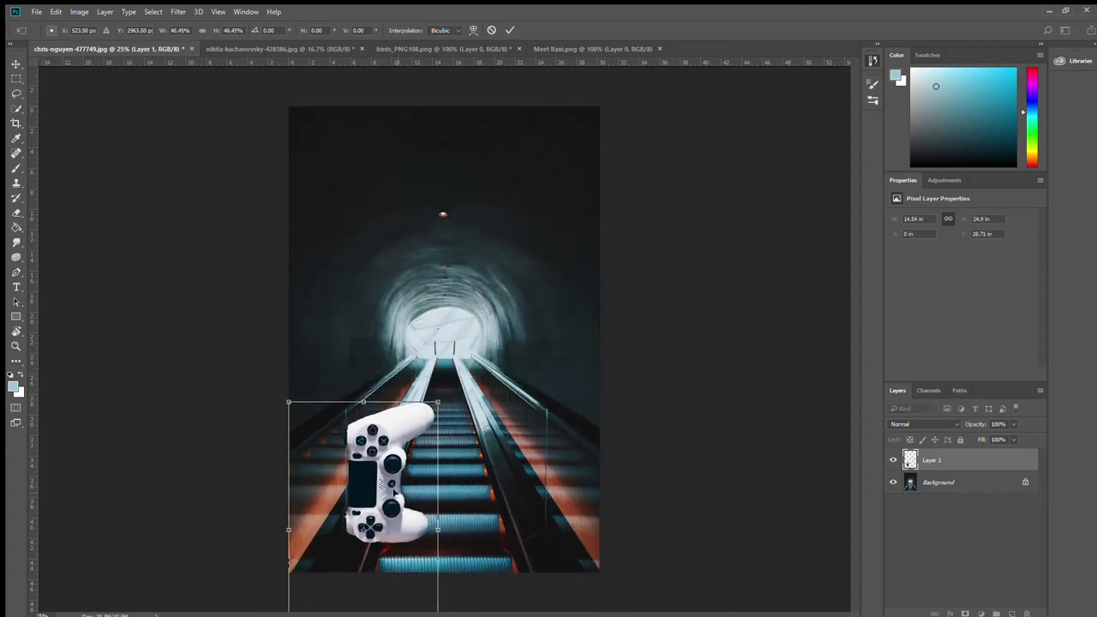
pyautogui.moveTo(395, 492); pyautogui.dragTo(447, 296)
pyautogui.moveTo(487, 463)
pyautogui.mouseDown()
pyautogui.moveTo(545, 504)
pyautogui.moveTo(499, 500)
pyautogui.moveTo(490, 550)
pyautogui.mouseUp()
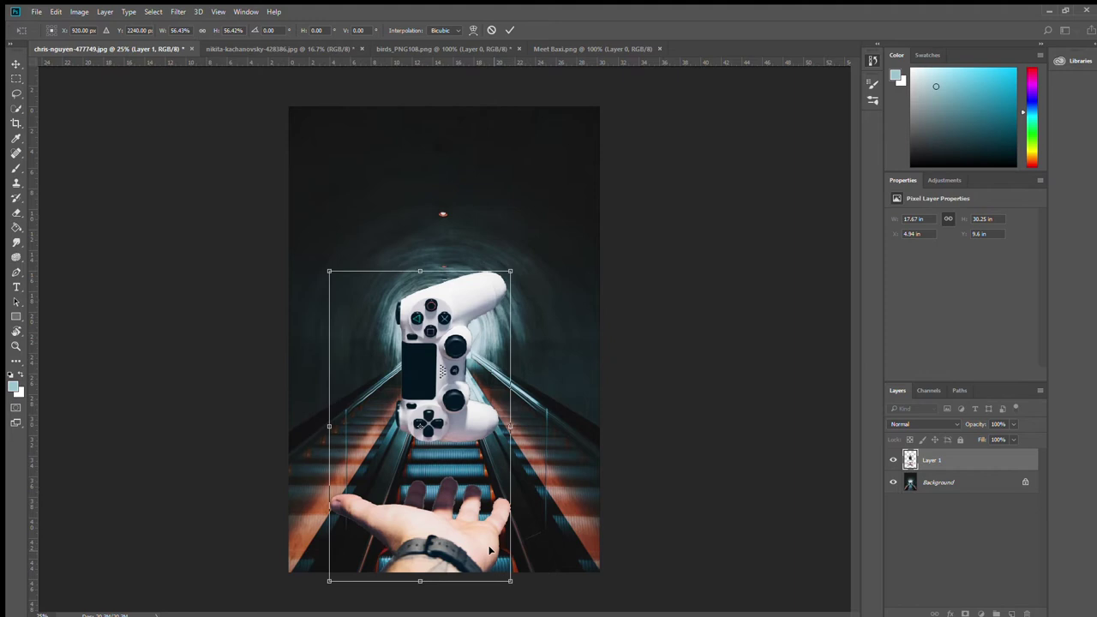
pyautogui.click(504, 26)
pyautogui.press('w')
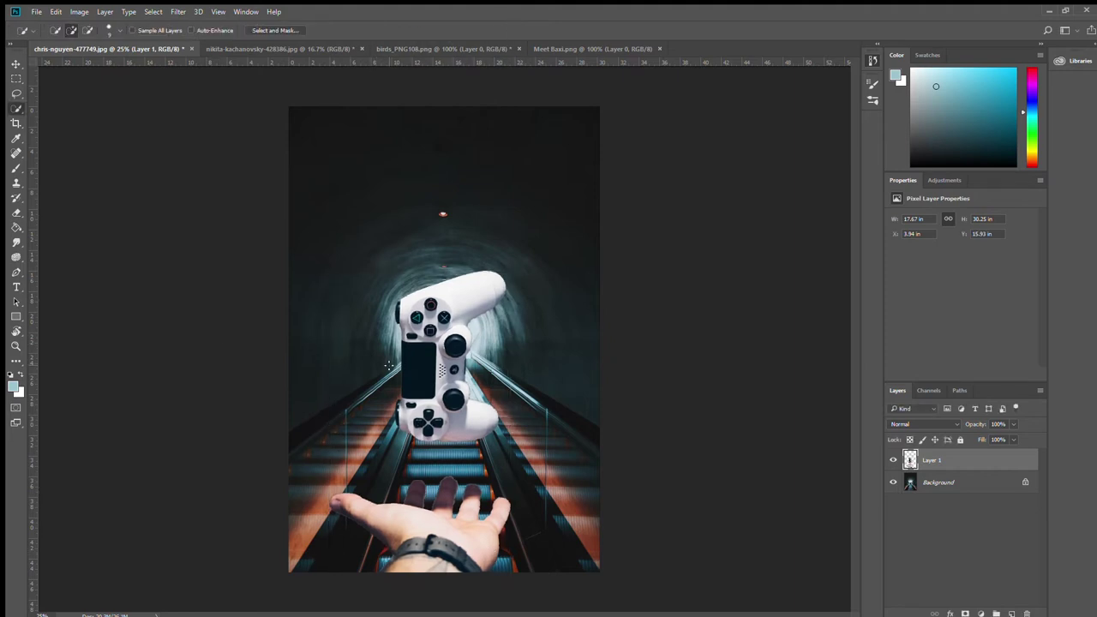
pyautogui.click(15, 122)
# Crop the dark empty top off the tunnel composite, briefly checking the dove image
pyautogui.moveTo(443, 108)
pyautogui.mouseDown()
pyautogui.moveTo(443, 165)
pyautogui.moveTo(444, 155)
pyautogui.mouseUp()
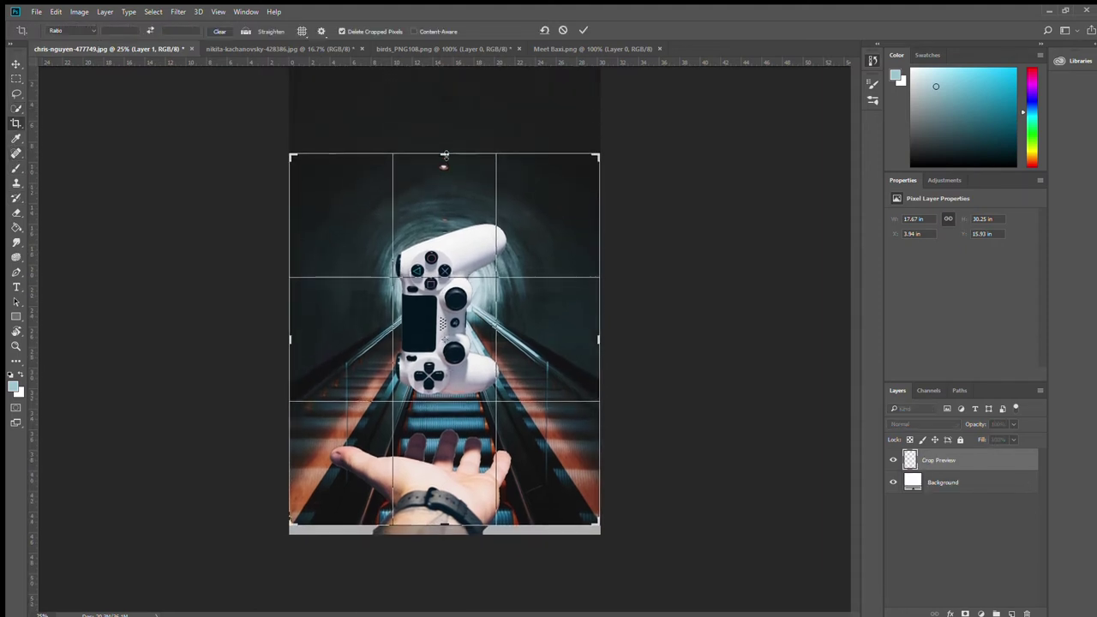
pyautogui.press('Return')
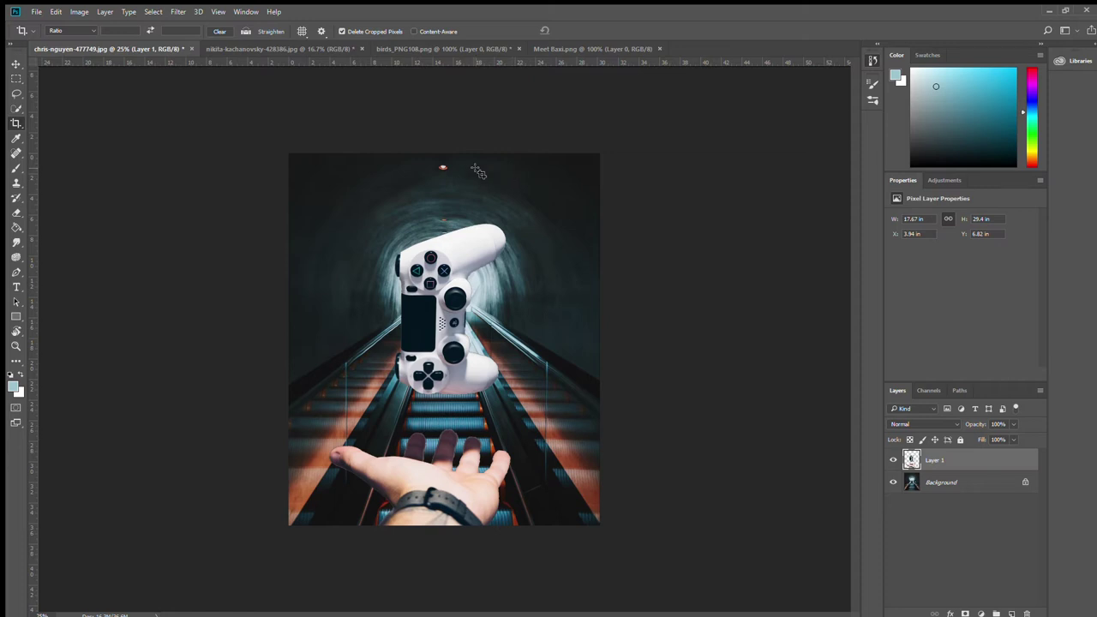
pyautogui.click(399, 42)
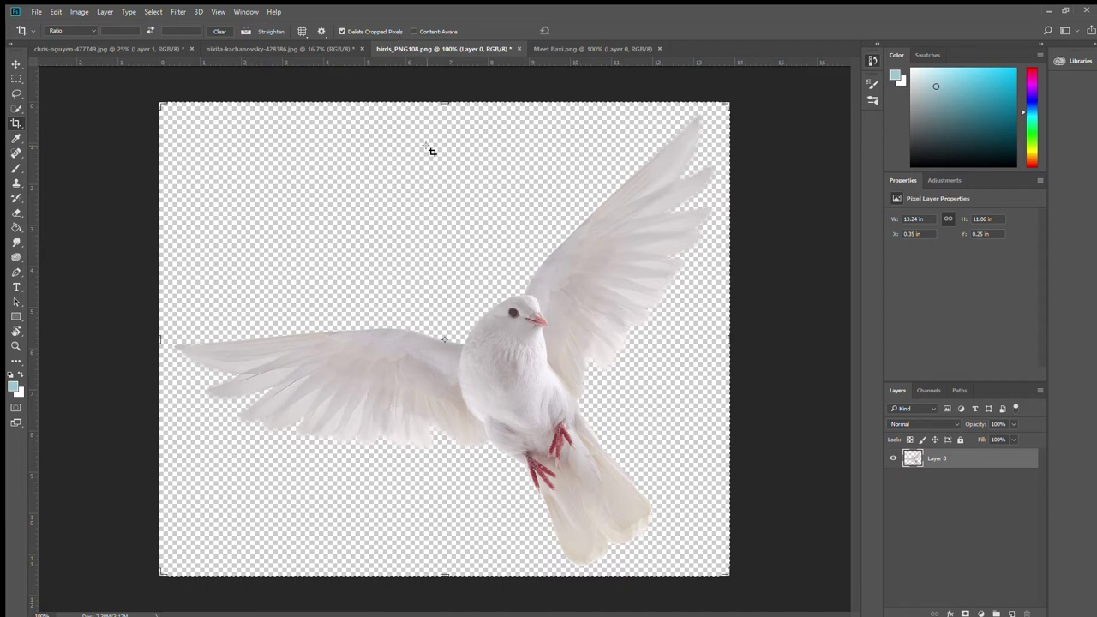
pyautogui.press('ctrl')
pyautogui.click(58, 49)
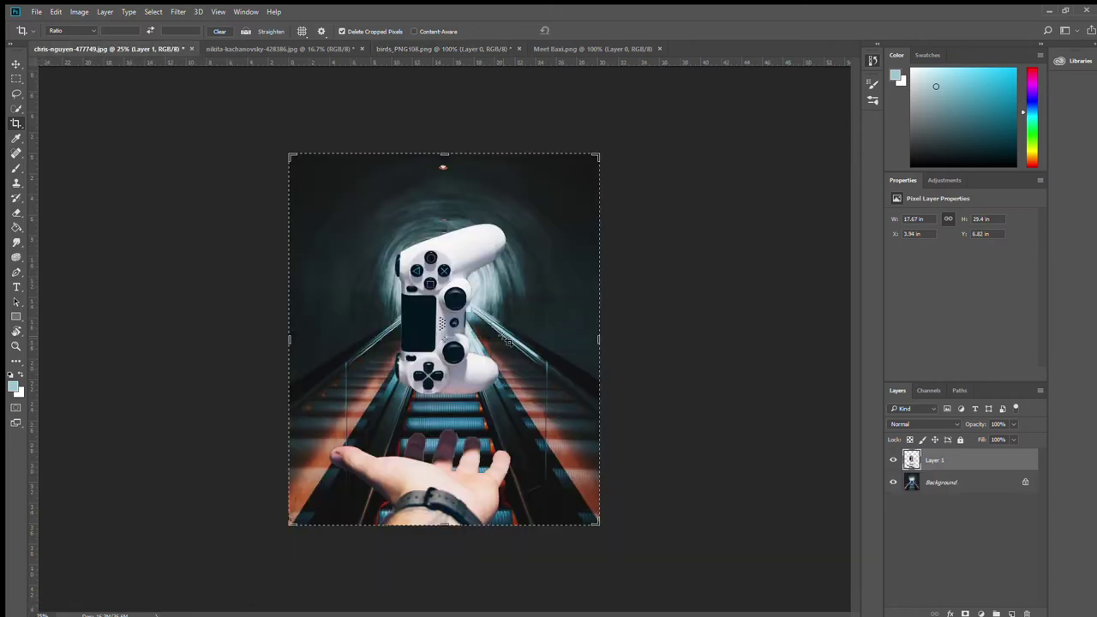
pyautogui.click(15, 67)
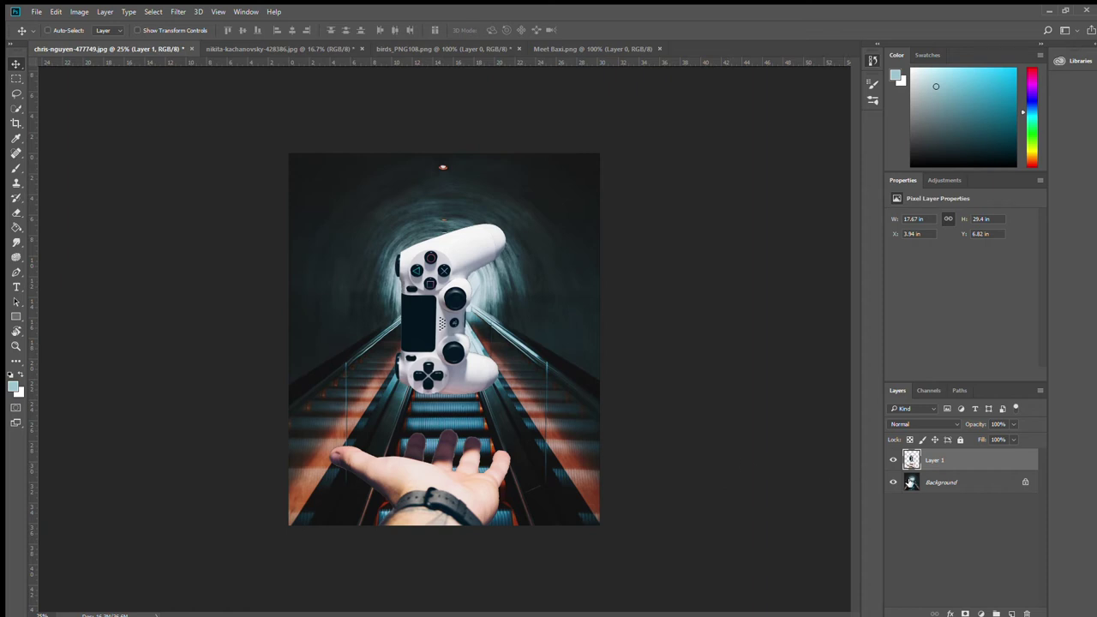
# Boost the Background layer's orange and teal colour and contrast, then reselect Layer 1
pyautogui.click(910, 483)
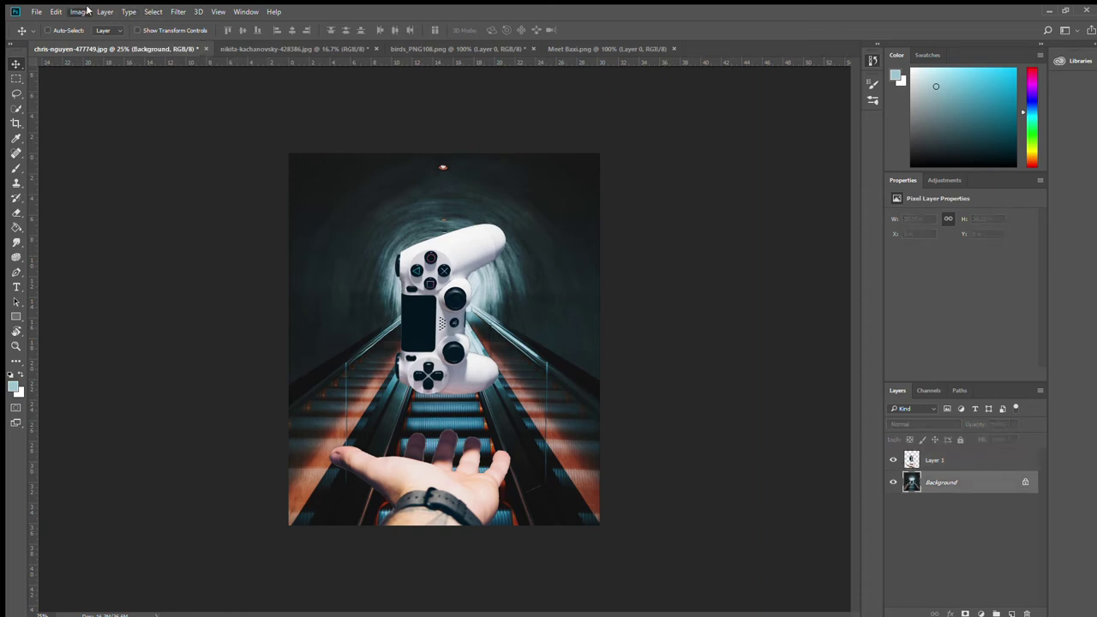
pyautogui.press('i')
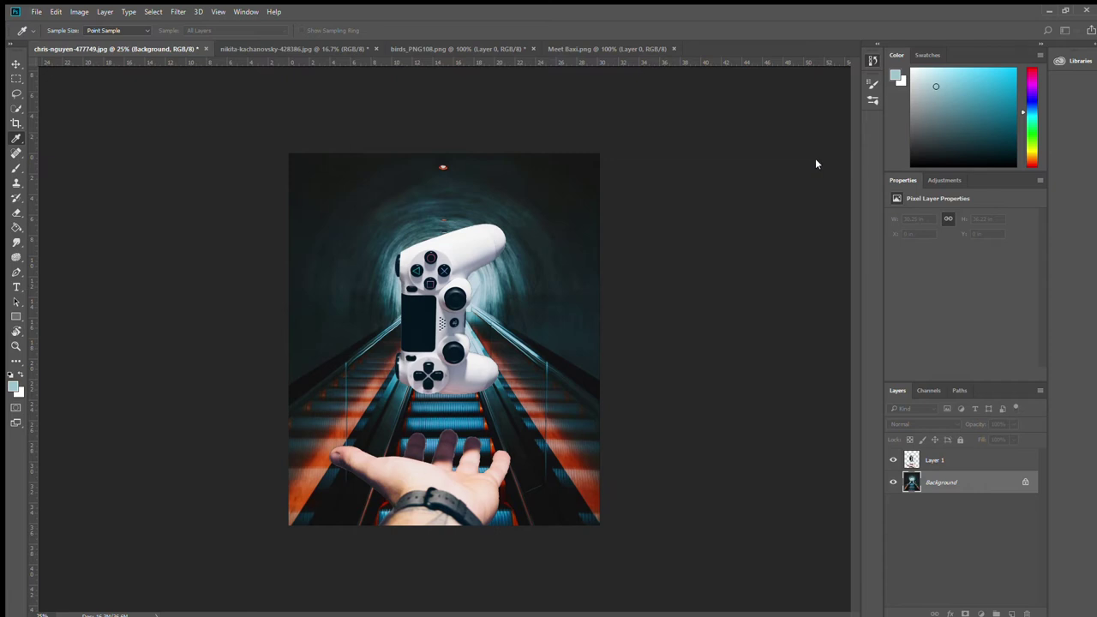
pyautogui.press('v')
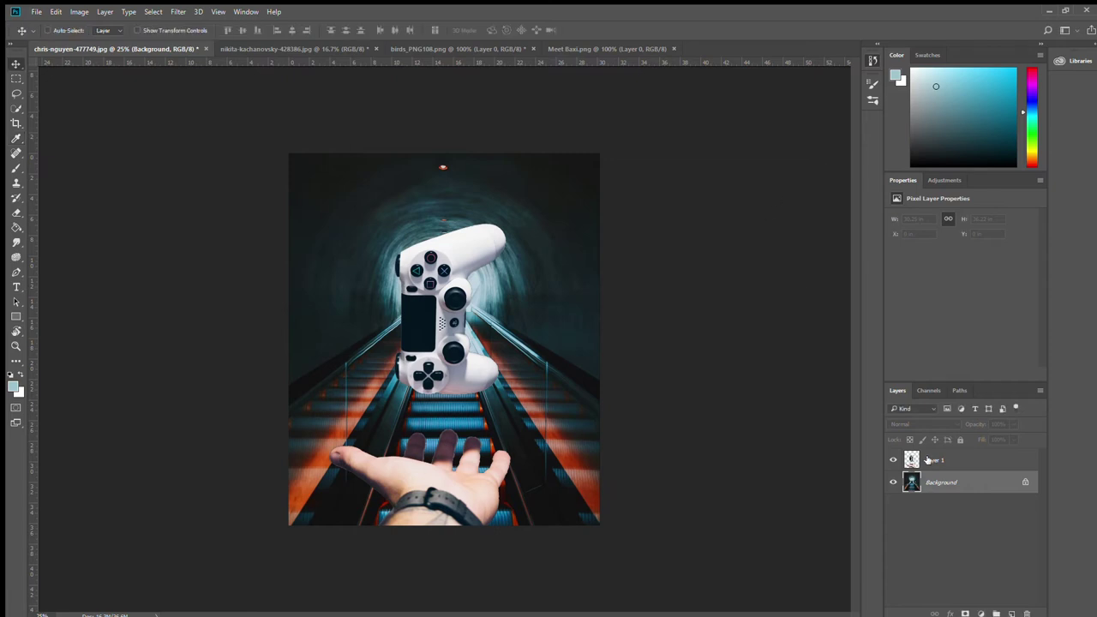
pyautogui.click(927, 460)
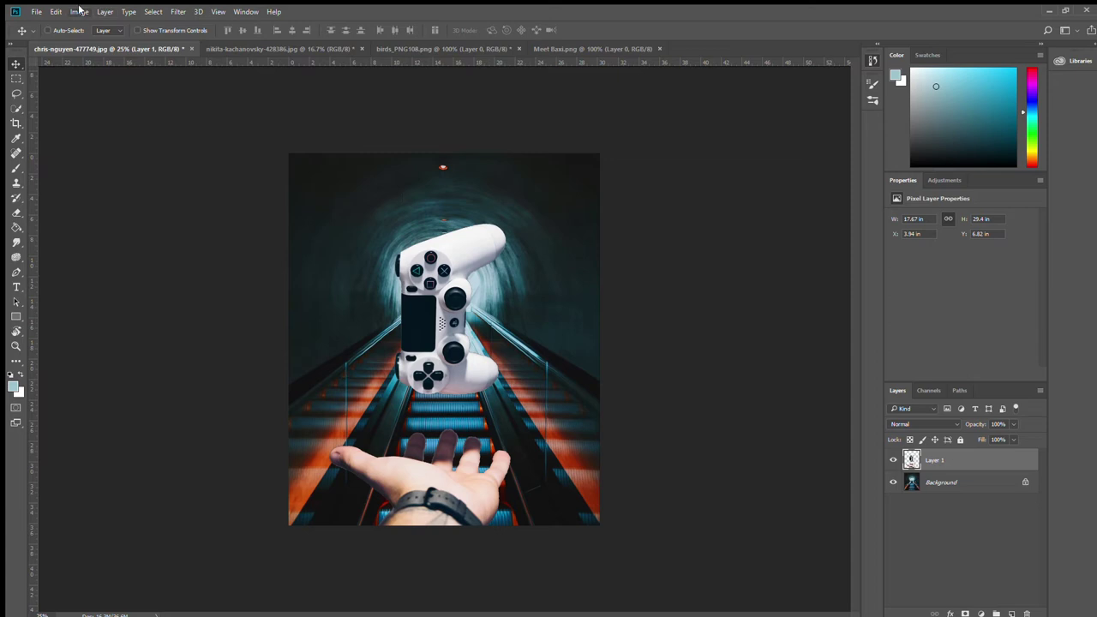
pyautogui.press('i')
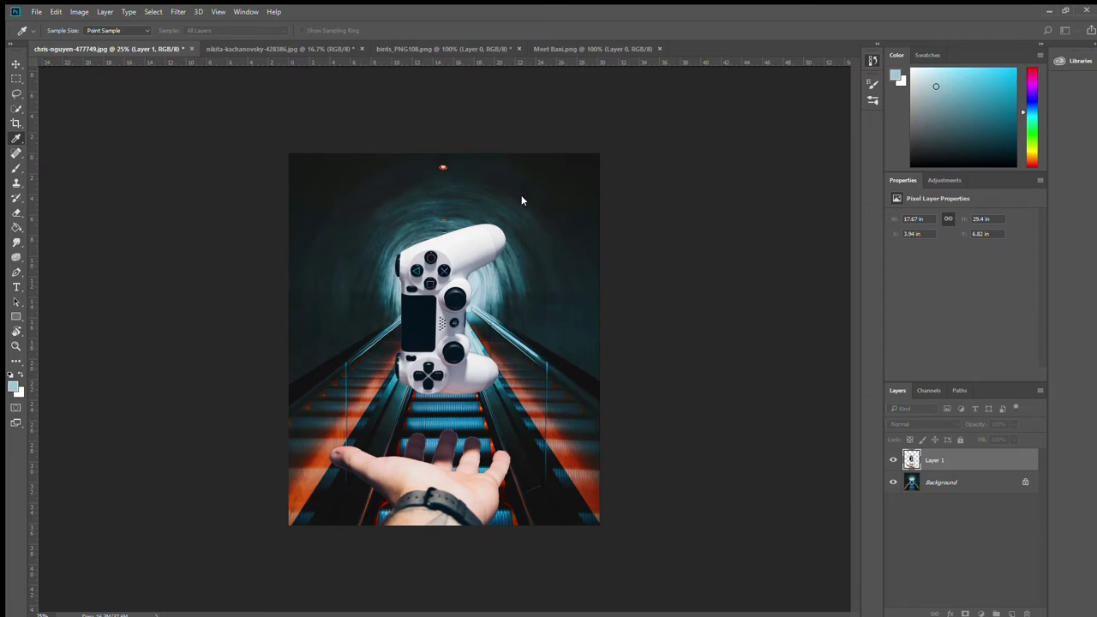
pyautogui.press('v')
pyautogui.scroll(1, 497, 250)
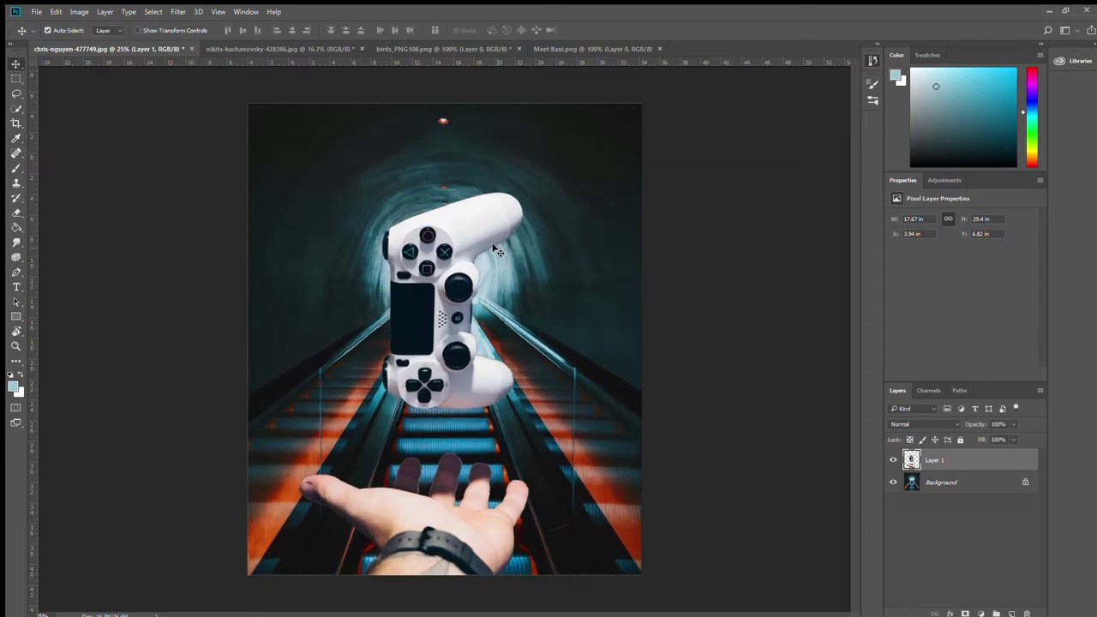
pyautogui.hotkey('ctrl', '+')
pyautogui.hotkey('ctrl', '+')
pyautogui.hotkey('ctrl', '+')
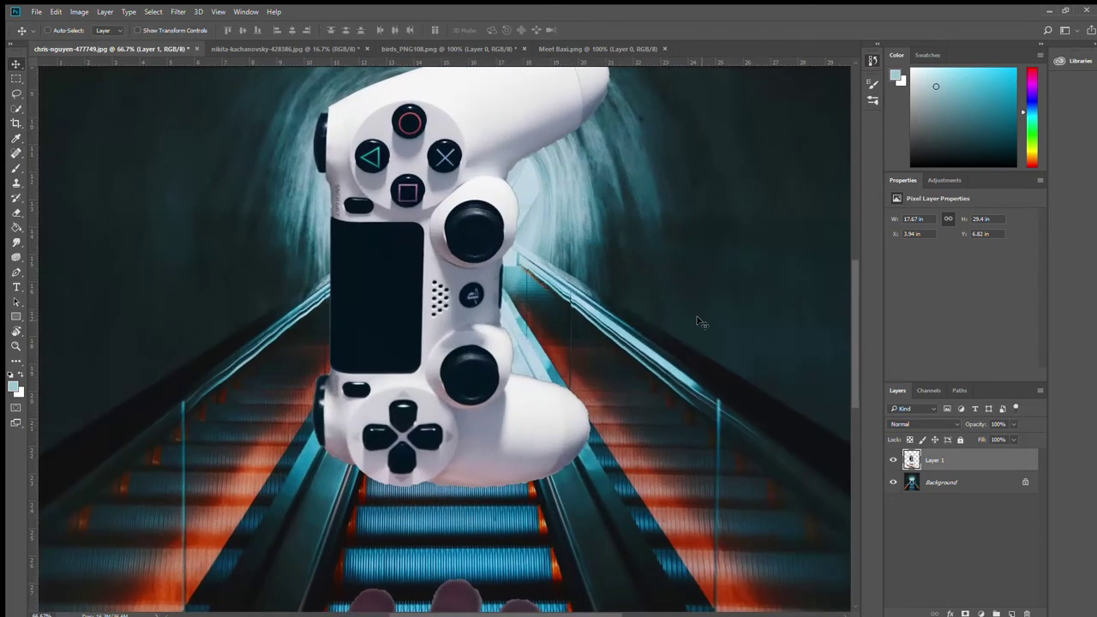
# Erase the escalator-rail fringe along the controller's right edge with a small brush at 200%
pyautogui.click(16, 212)
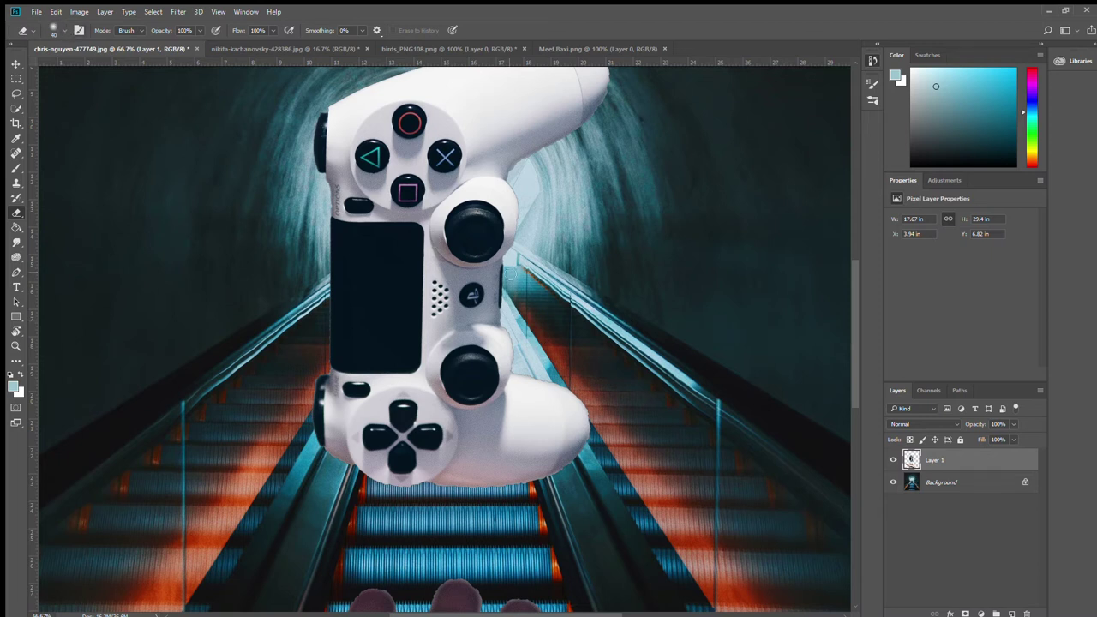
pyautogui.scroll(2, 648, 304)
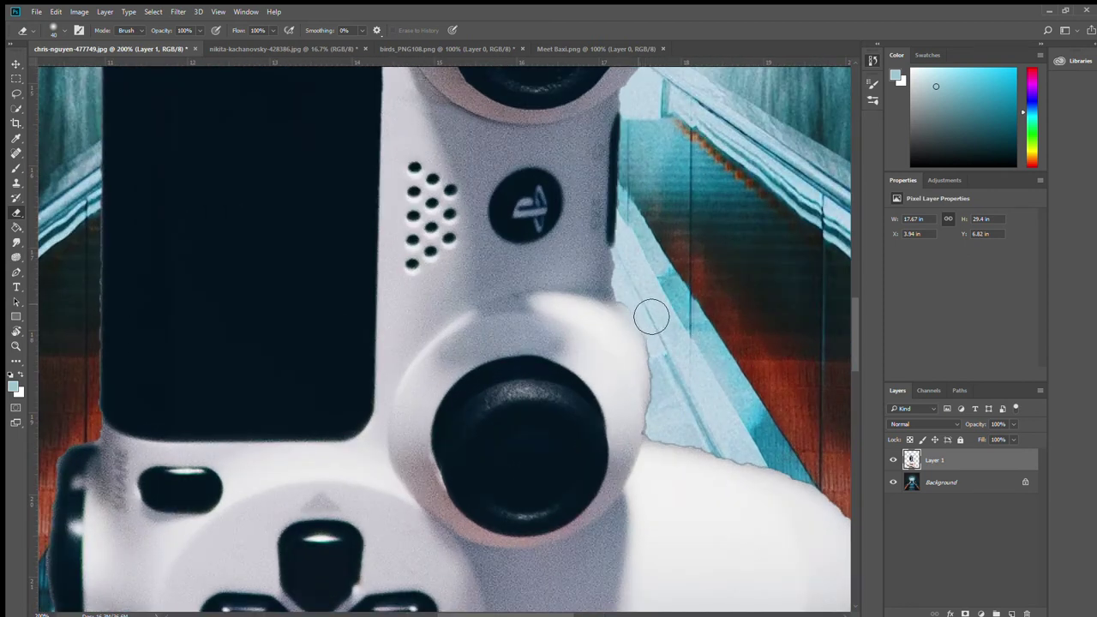
pyautogui.press('[')
pyautogui.press('[')
pyautogui.press('[')
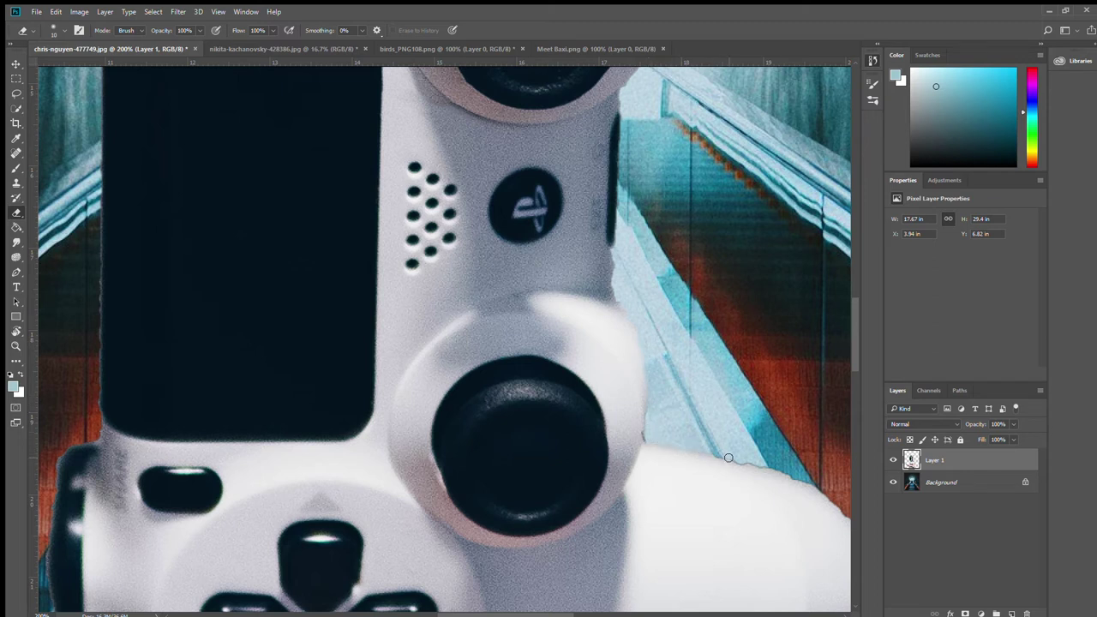
pyautogui.moveTo(718, 457); pyautogui.dragTo(694, 451)
pyautogui.moveTo(718, 454); pyautogui.dragTo(795, 473)
pyautogui.hotkey('ctrl', '-')
pyautogui.hotkey('ctrl', '-')
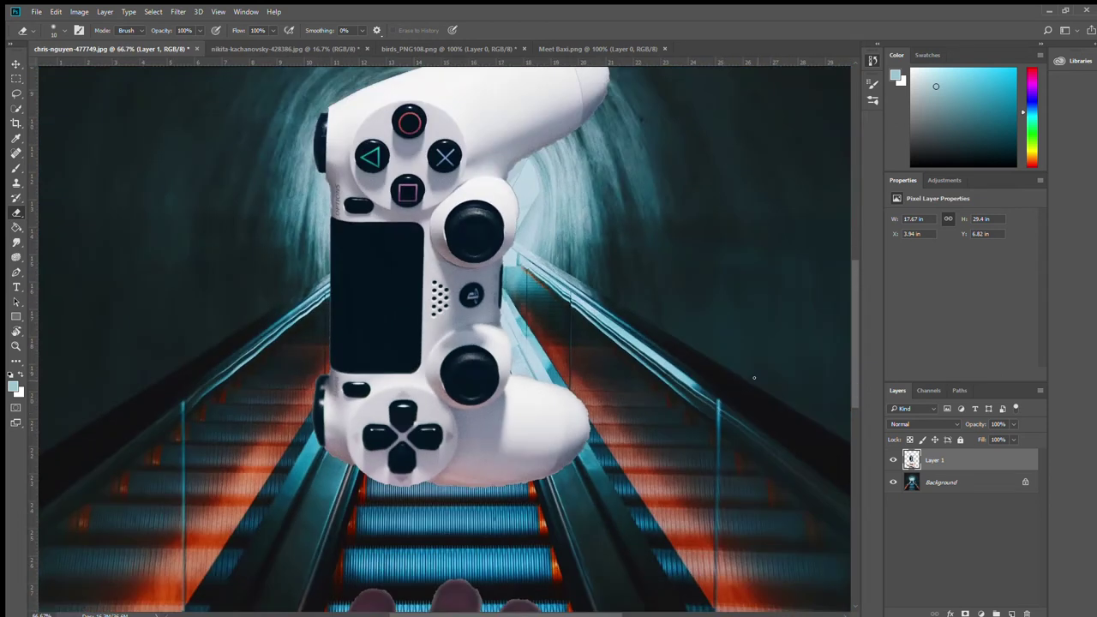
# Erase the ragged fringe along the controller's lower edge at 200%, then zoom out to 33.3%
pyautogui.moveTo(852, 351); pyautogui.dragTo(863, 389)
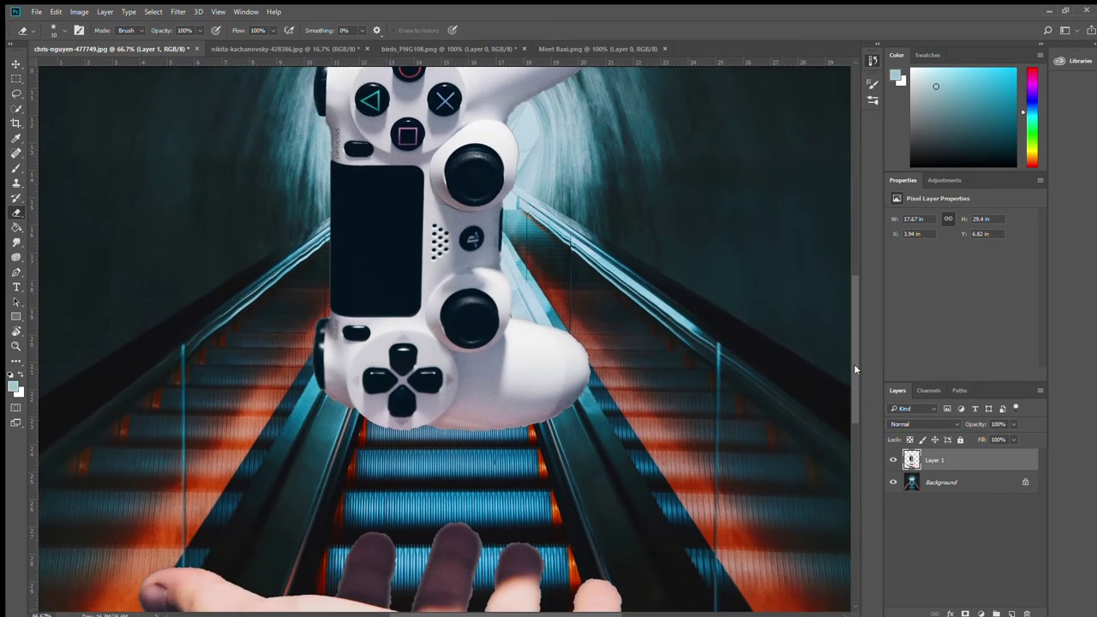
pyautogui.hotkey('ctrl', '+')
pyautogui.hotkey('ctrl', '+')
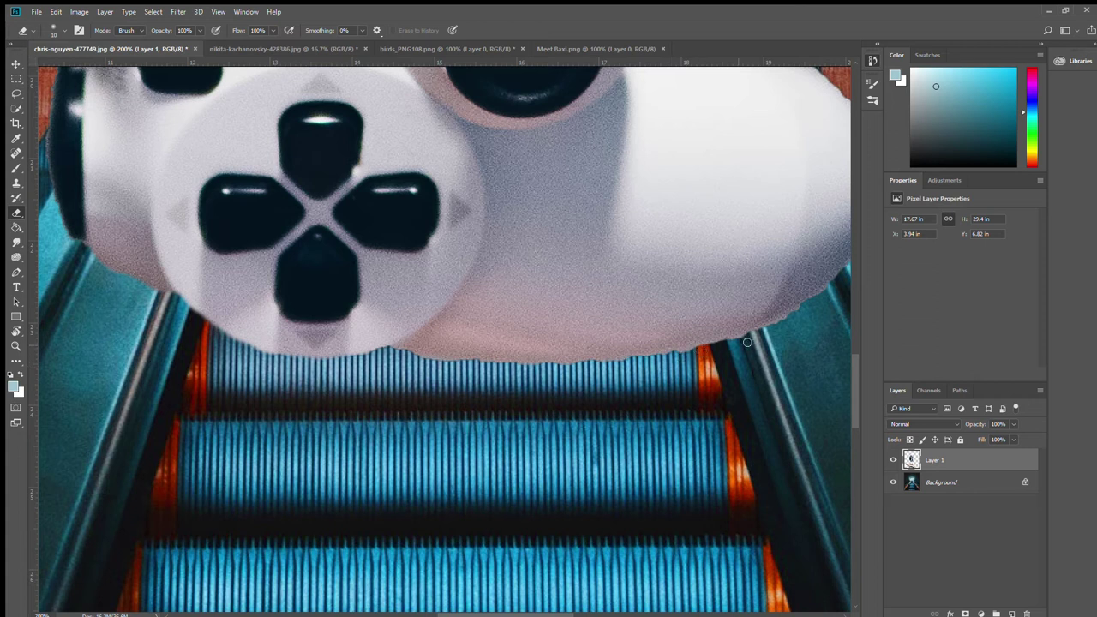
pyautogui.moveTo(798, 313); pyautogui.dragTo(557, 366)
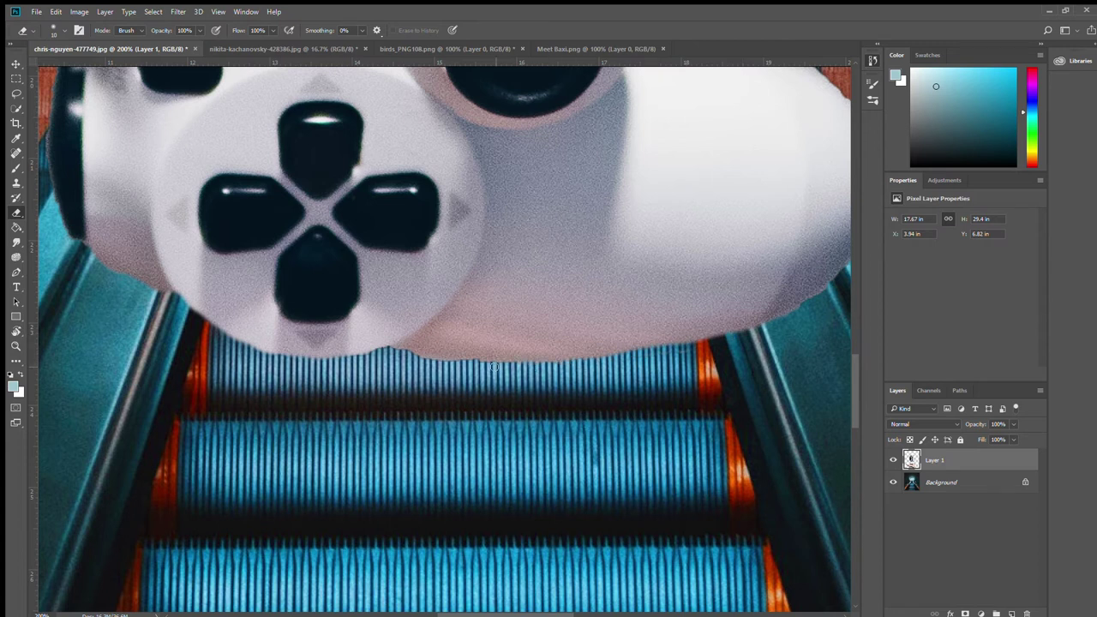
pyautogui.scroll(-2, 443, 365)
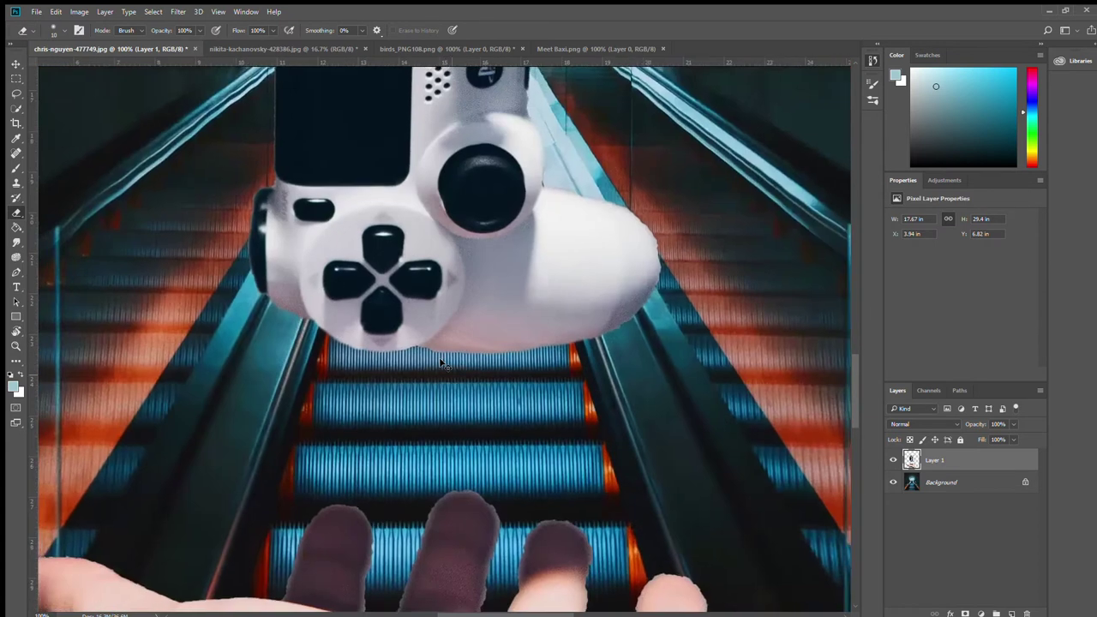
pyautogui.scroll(-1, 444, 365)
pyautogui.scroll(-1, 444, 365)
pyautogui.scroll(-1, 444, 365)
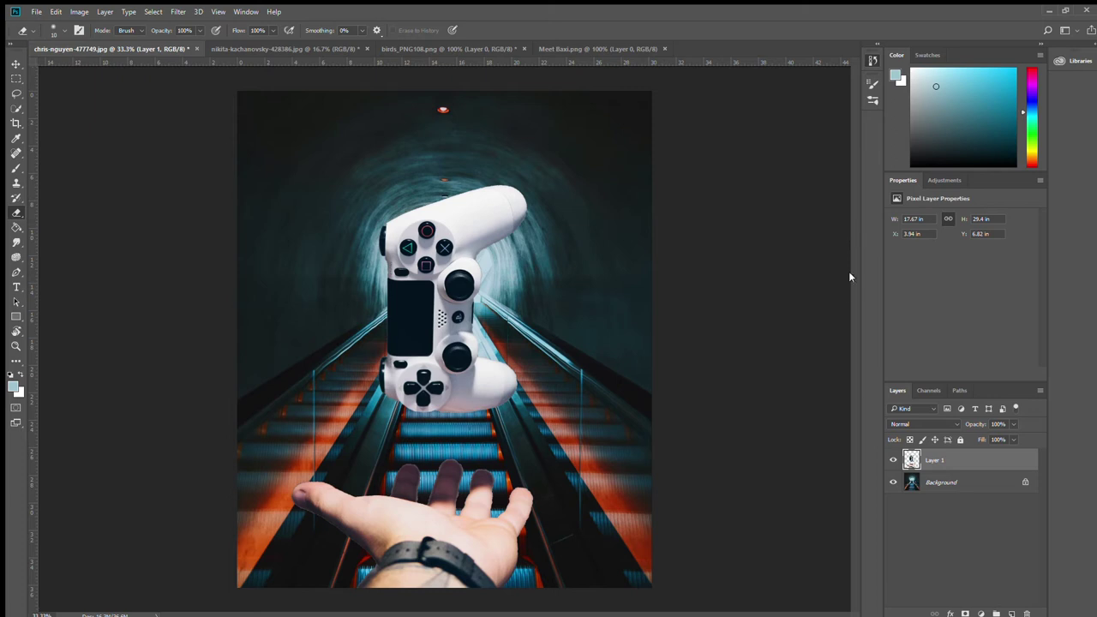
# Zoom in on the fingertips and erase the pale halo along the third finger and fourth fingertip
pyautogui.hotkey('ctrl', '+')
pyautogui.moveTo(850, 333); pyautogui.dragTo(861, 402)
pyautogui.hotkey('ctrl', '+')
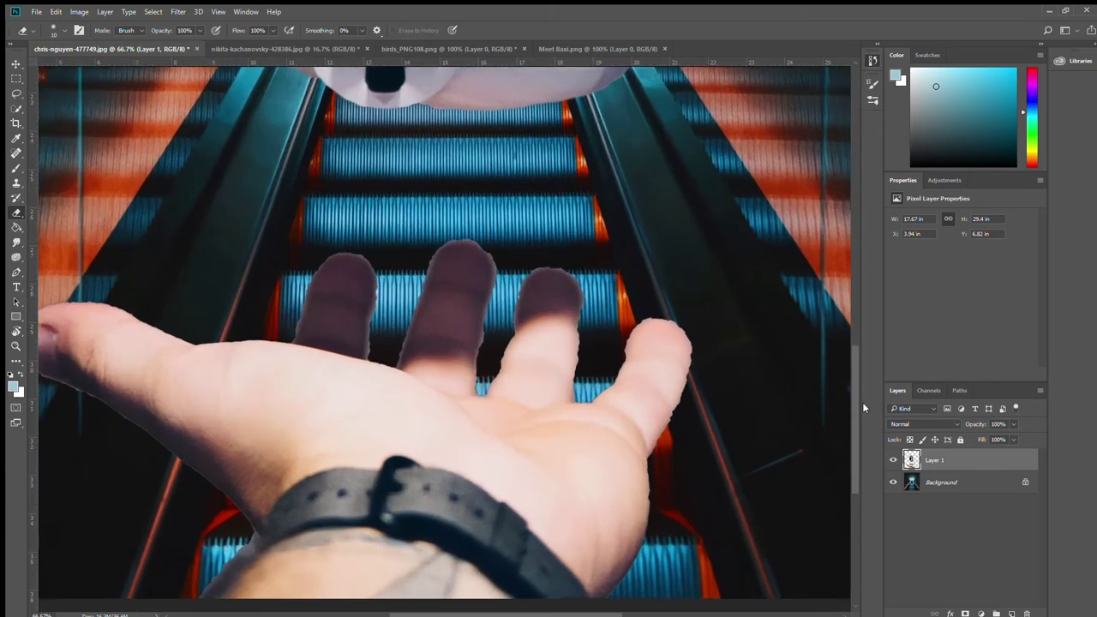
pyautogui.hotkey('ctrl', '+')
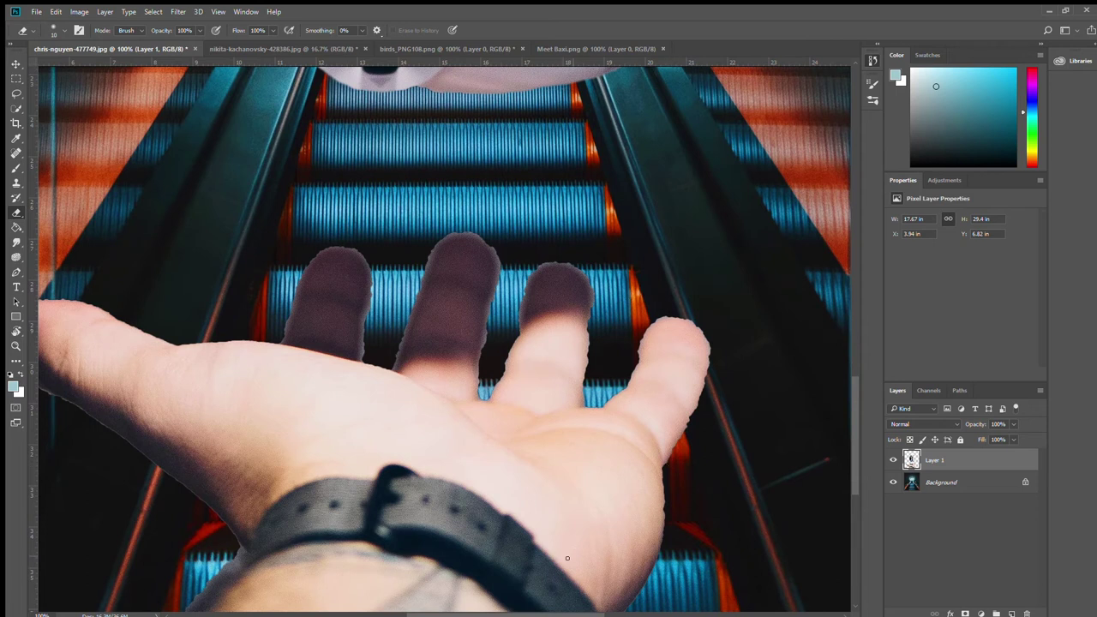
pyautogui.moveTo(564, 612); pyautogui.dragTo(610, 611)
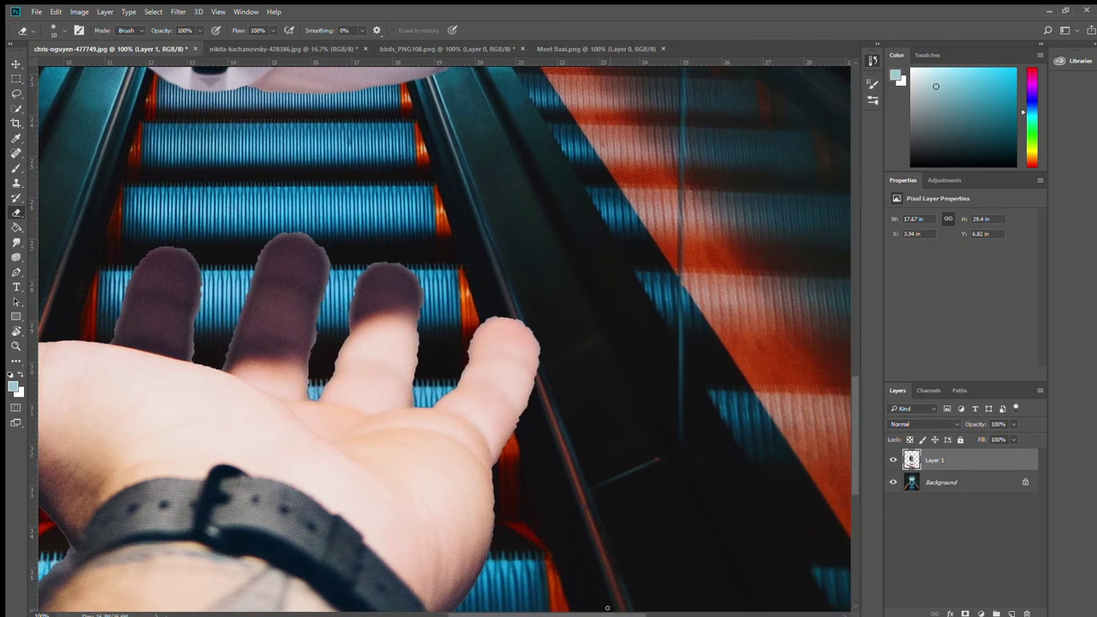
pyautogui.hotkey('ctrl', '+')
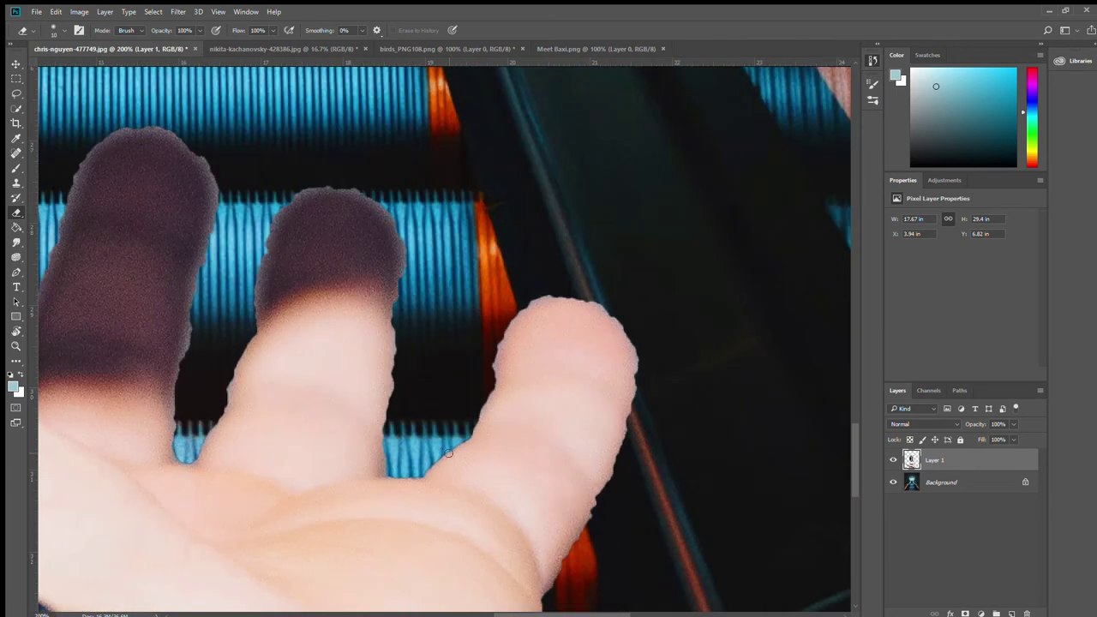
pyautogui.moveTo(464, 438)
pyautogui.mouseDown()
pyautogui.moveTo(511, 318)
pyautogui.moveTo(537, 300)
pyautogui.mouseUp()
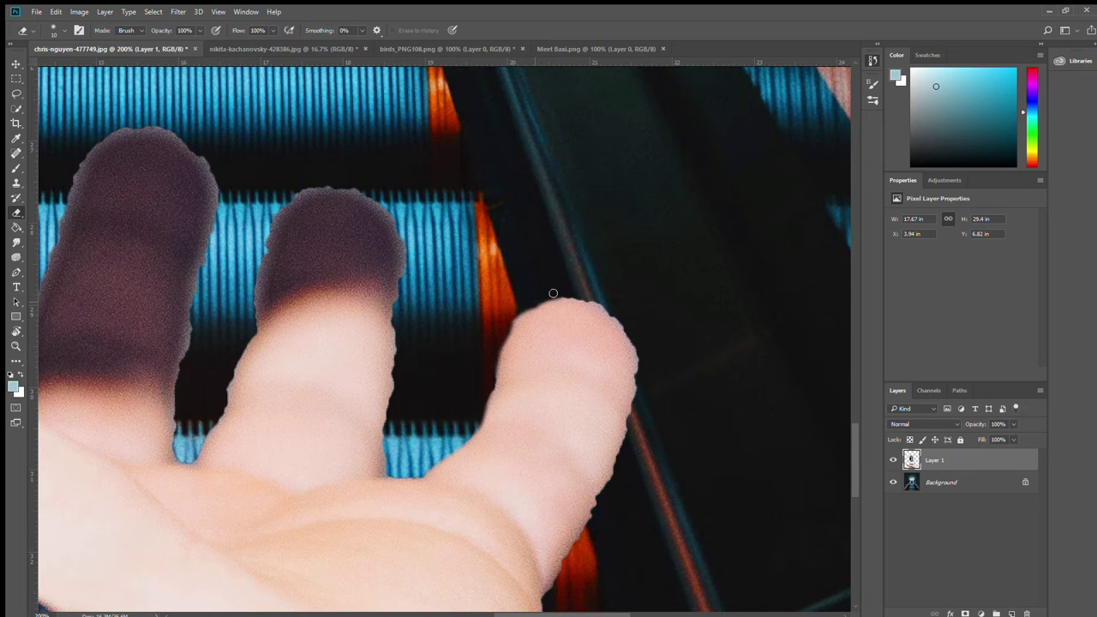
pyautogui.moveTo(578, 293)
pyautogui.mouseDown()
pyautogui.moveTo(634, 340)
pyautogui.moveTo(634, 445)
pyautogui.moveTo(636, 364)
pyautogui.moveTo(615, 324)
pyautogui.moveTo(565, 301)
pyautogui.moveTo(518, 316)
pyautogui.moveTo(588, 303)
pyautogui.moveTo(634, 316)
pyautogui.mouseUp()
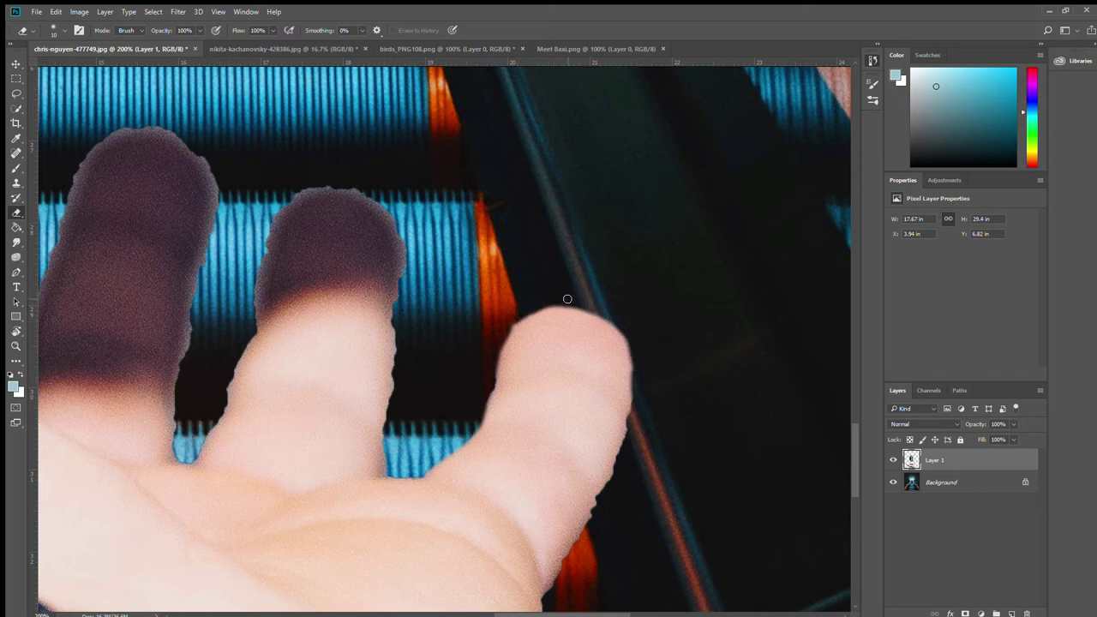
# Erase the halo down the fourth finger's right side and both sides of the middle finger
pyautogui.moveTo(625, 439)
pyautogui.mouseDown()
pyautogui.moveTo(565, 568)
pyautogui.moveTo(641, 399)
pyautogui.mouseUp()
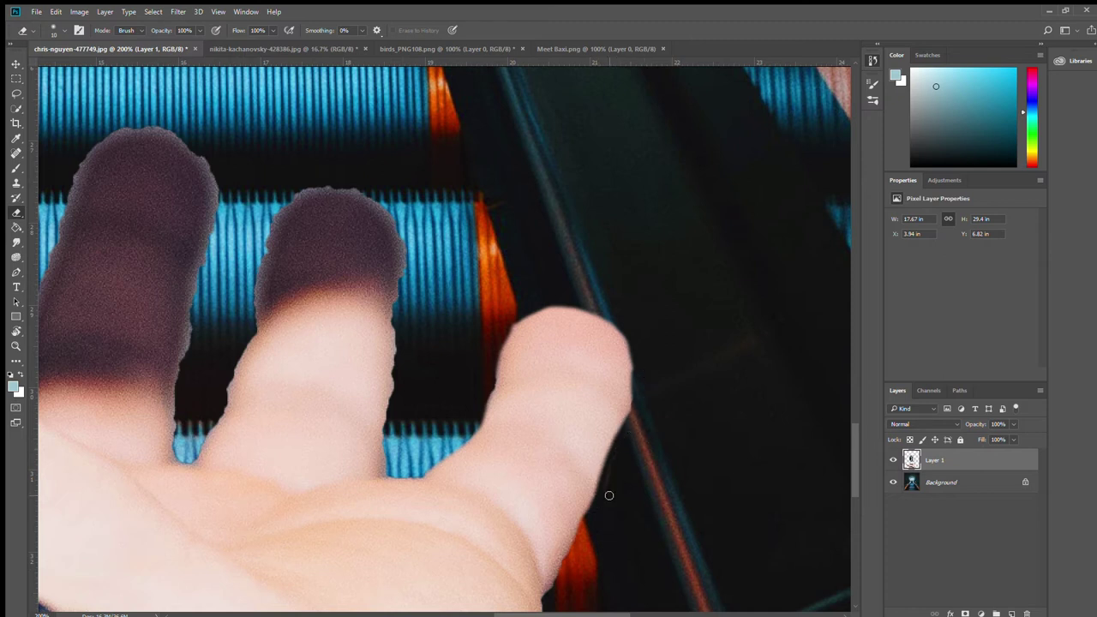
pyautogui.hotkey('ctrl', 'z')
pyautogui.moveTo(628, 428); pyautogui.dragTo(581, 534)
pyautogui.moveTo(386, 438)
pyautogui.mouseDown()
pyautogui.moveTo(403, 243)
pyautogui.moveTo(370, 197)
pyautogui.moveTo(343, 188)
pyautogui.moveTo(287, 198)
pyautogui.mouseUp()
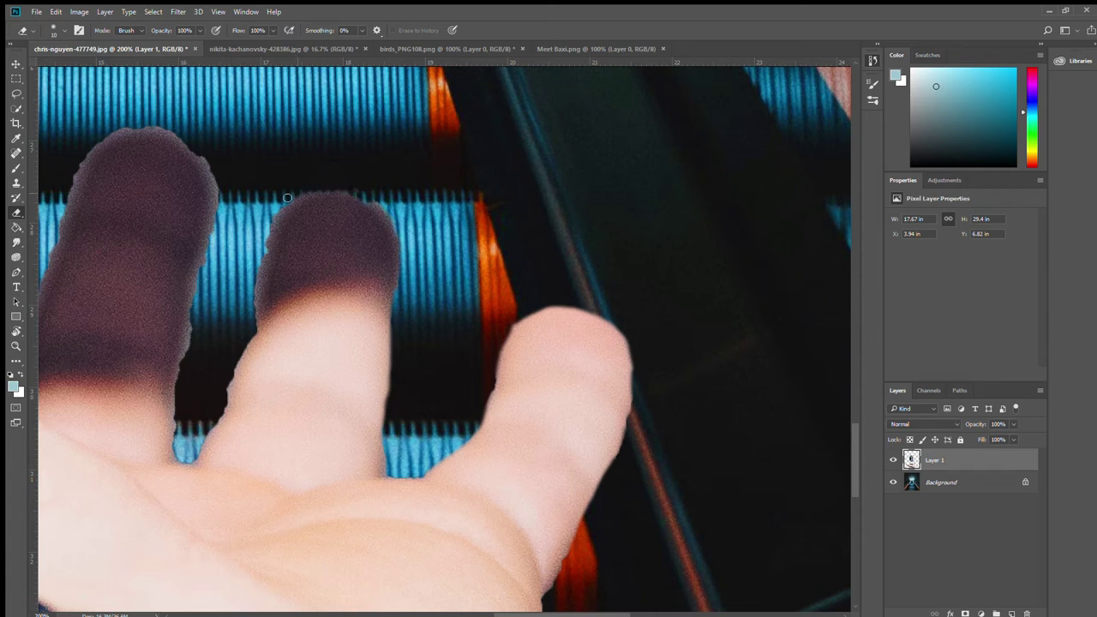
pyautogui.moveTo(263, 238)
pyautogui.mouseDown()
pyautogui.moveTo(254, 321)
pyautogui.moveTo(206, 431)
pyautogui.mouseUp()
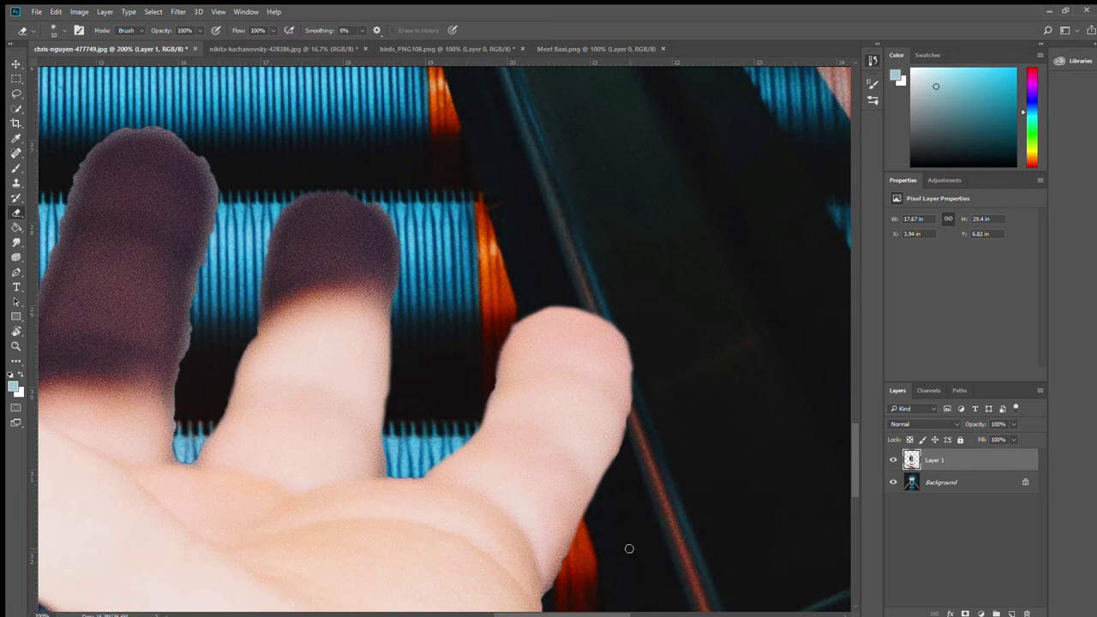
pyautogui.moveTo(592, 613); pyautogui.dragTo(545, 614)
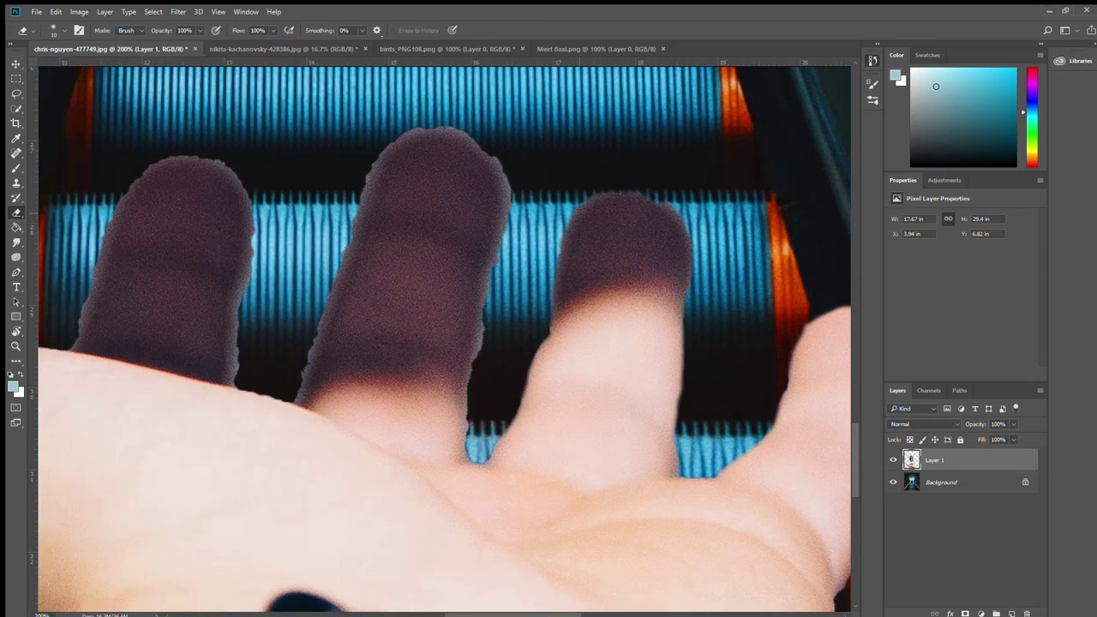
# Erase the dark fringe along both sides and the tip of the middle finger
pyautogui.moveTo(496, 158)
pyautogui.mouseDown()
pyautogui.moveTo(511, 221)
pyautogui.moveTo(473, 385)
pyautogui.mouseUp()
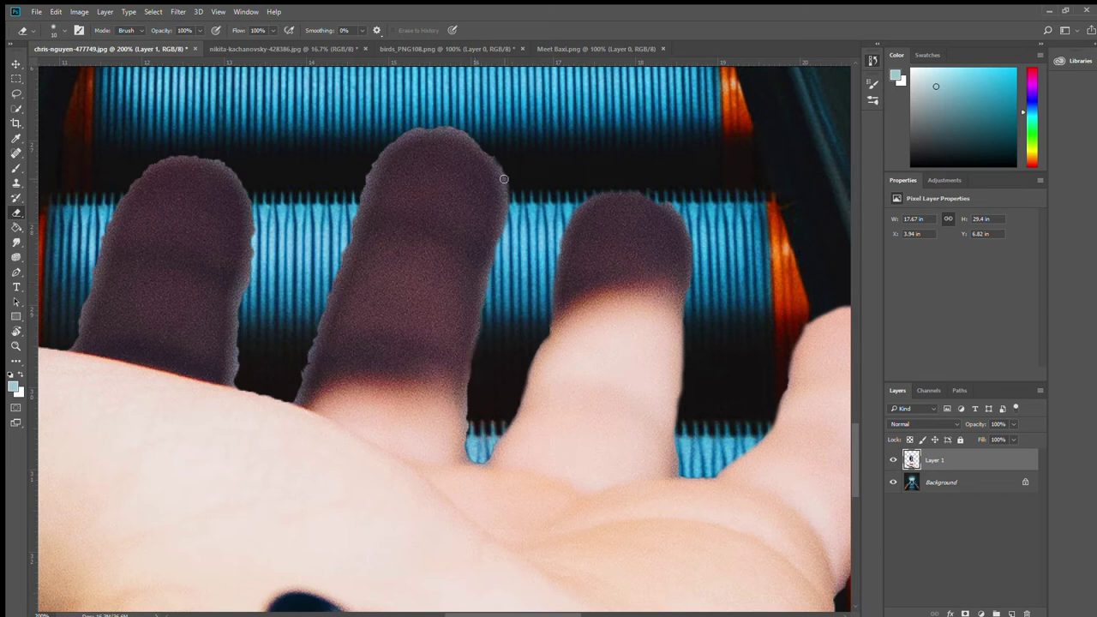
pyautogui.moveTo(299, 395)
pyautogui.mouseDown()
pyautogui.moveTo(368, 164)
pyautogui.moveTo(414, 130)
pyautogui.moveTo(464, 132)
pyautogui.moveTo(497, 151)
pyautogui.moveTo(446, 133)
pyautogui.moveTo(379, 152)
pyautogui.moveTo(447, 133)
pyautogui.mouseUp()
pyautogui.hotkey('ctrl', 'z')
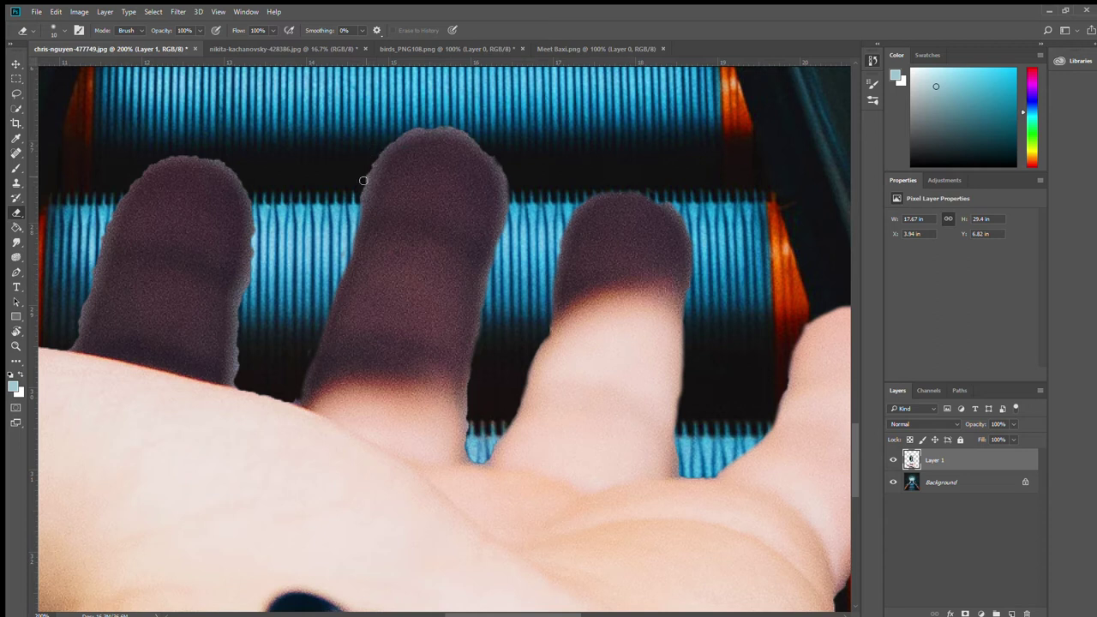
pyautogui.moveTo(366, 166)
pyautogui.mouseDown()
pyautogui.moveTo(377, 171)
pyautogui.moveTo(358, 206)
pyautogui.moveTo(396, 146)
pyautogui.moveTo(422, 135)
pyautogui.moveTo(475, 141)
pyautogui.moveTo(504, 172)
pyautogui.mouseUp()
pyautogui.moveTo(505, 194)
pyautogui.mouseDown()
pyautogui.moveTo(502, 172)
pyautogui.moveTo(442, 133)
pyautogui.moveTo(388, 140)
pyautogui.mouseUp()
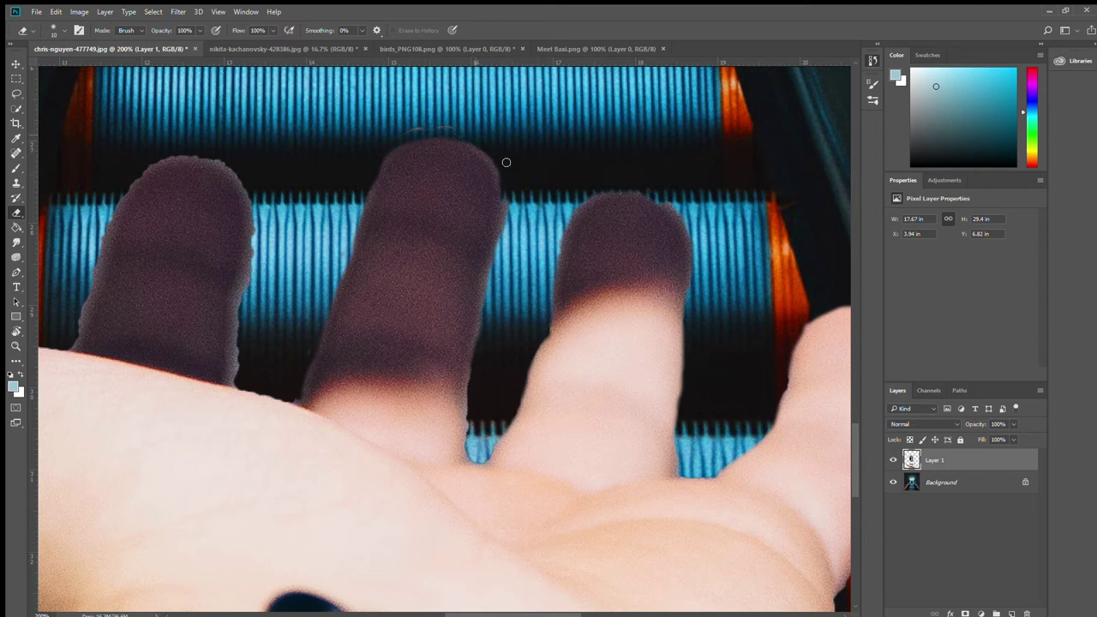
pyautogui.moveTo(508, 205)
pyautogui.mouseDown()
pyautogui.moveTo(495, 270)
pyautogui.moveTo(504, 209)
pyautogui.mouseUp()
# Erase the fringe around the leftmost finger's sides and fingertip
pyautogui.moveTo(236, 381); pyautogui.dragTo(248, 280)
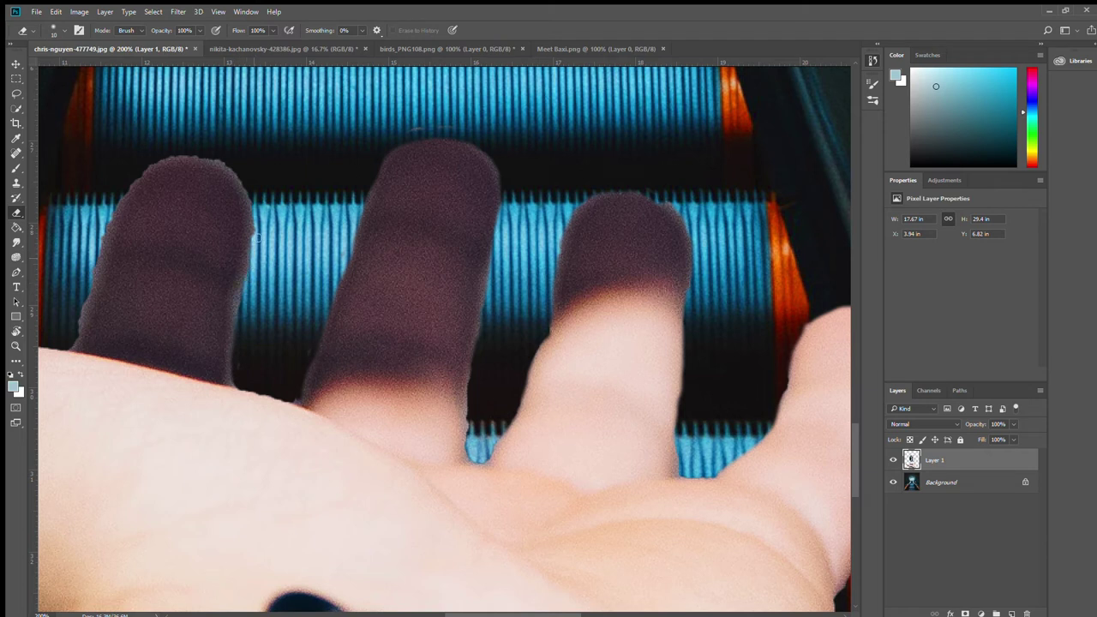
pyautogui.moveTo(228, 166)
pyautogui.mouseDown()
pyautogui.moveTo(208, 154)
pyautogui.moveTo(158, 158)
pyautogui.moveTo(122, 184)
pyautogui.mouseUp()
pyautogui.moveTo(97, 233); pyautogui.dragTo(78, 332)
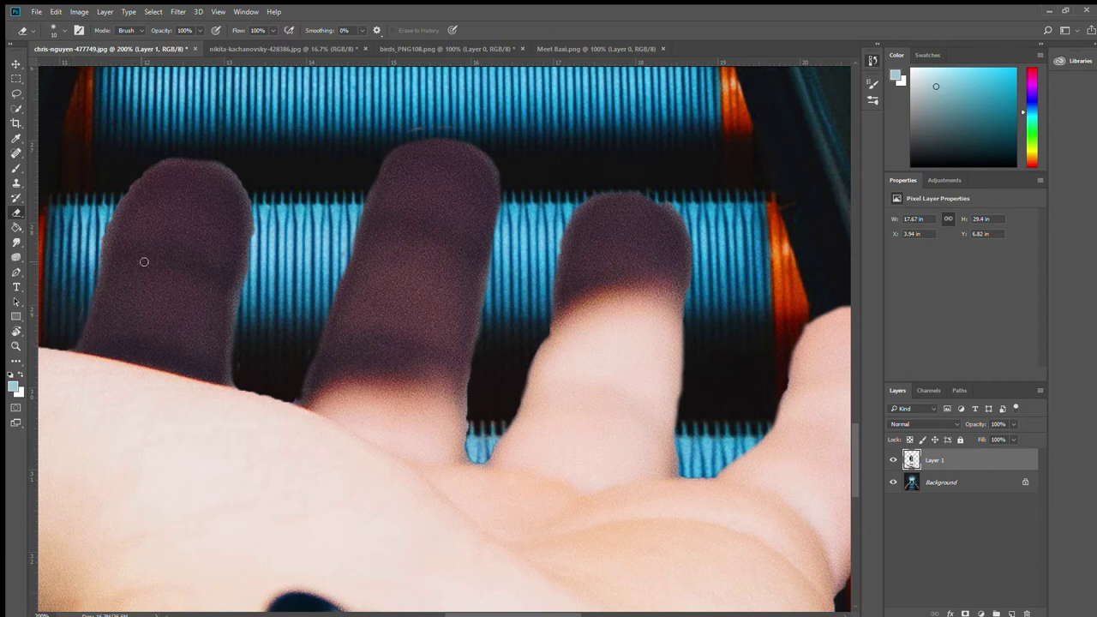
pyautogui.moveTo(254, 230)
pyautogui.mouseDown()
pyautogui.moveTo(248, 194)
pyautogui.moveTo(223, 163)
pyautogui.moveTo(152, 161)
pyautogui.mouseUp()
pyautogui.hotkey('ctrl', 'z')
pyautogui.moveTo(253, 230)
pyautogui.mouseDown()
pyautogui.moveTo(248, 194)
pyautogui.moveTo(221, 158)
pyautogui.moveTo(187, 149)
pyautogui.mouseUp()
pyautogui.moveTo(549, 614); pyautogui.dragTo(438, 614)
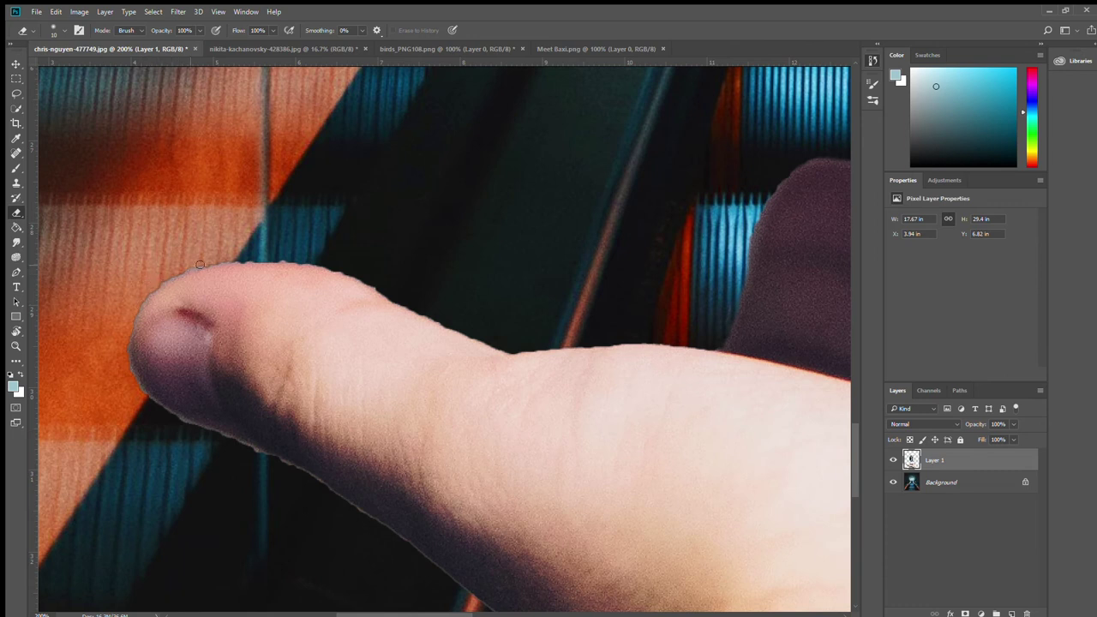
# Erase the pale fringe along the thumb's top edge and underside, then view the whole composite
pyautogui.moveTo(222, 260); pyautogui.dragTo(255, 261)
pyautogui.moveTo(179, 420)
pyautogui.mouseDown()
pyautogui.moveTo(285, 464)
pyautogui.moveTo(428, 551)
pyautogui.mouseUp()
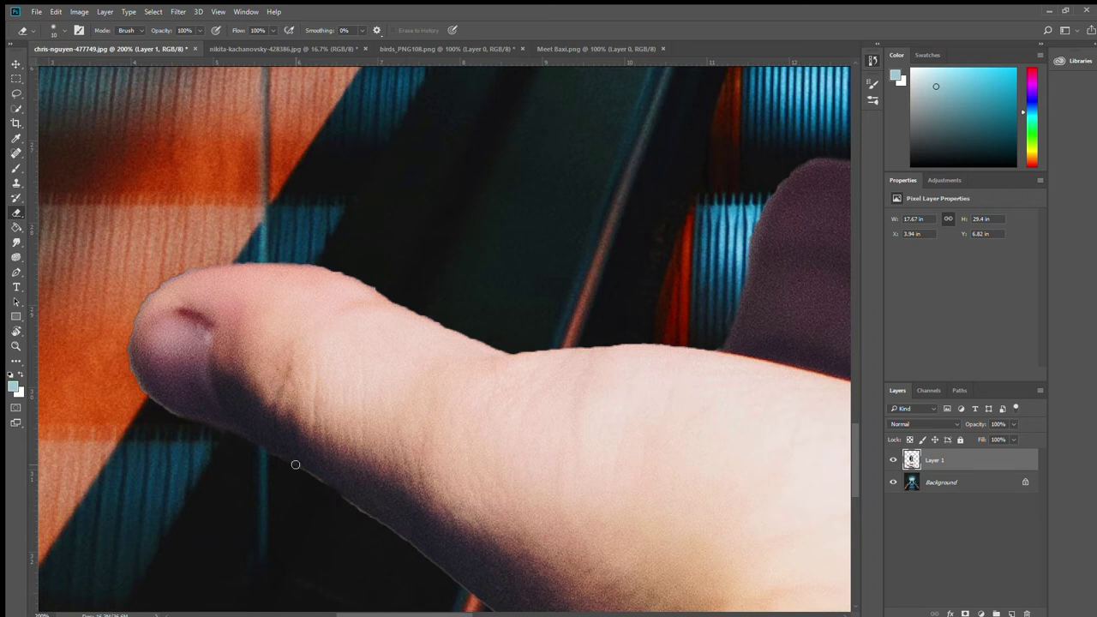
pyautogui.moveTo(852, 475); pyautogui.dragTo(868, 512)
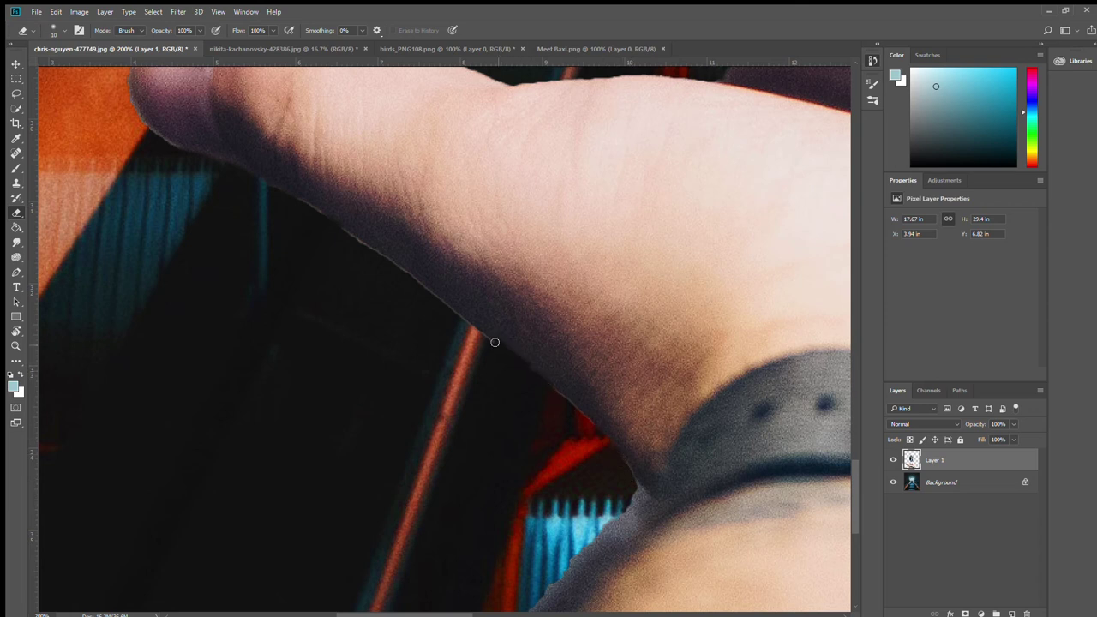
pyautogui.moveTo(462, 322); pyautogui.dragTo(321, 210)
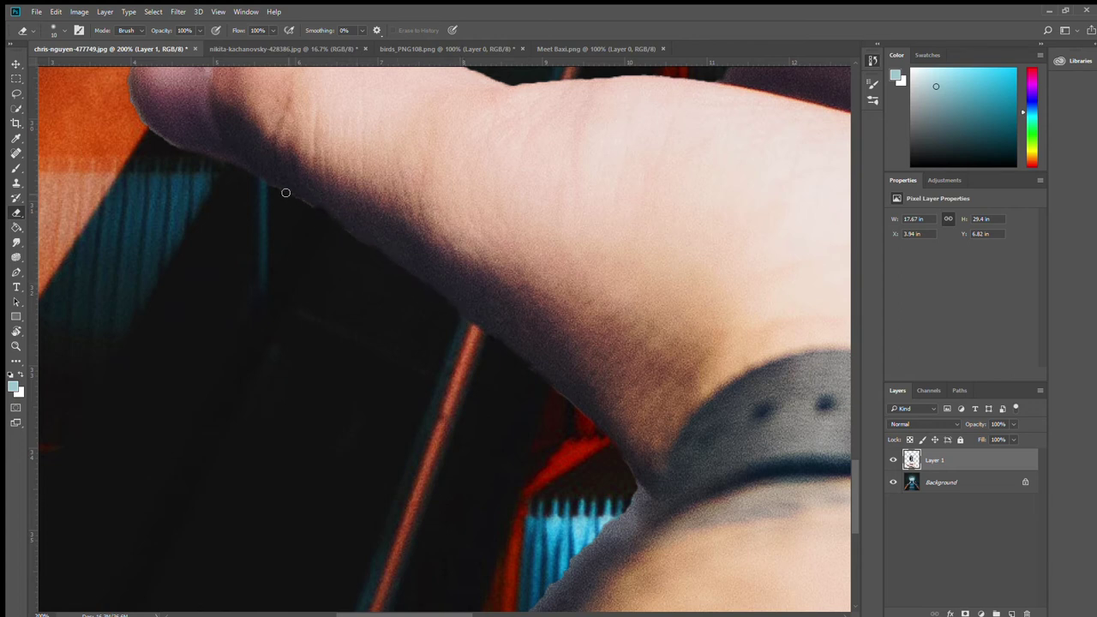
pyautogui.moveTo(318, 210); pyautogui.dragTo(151, 128)
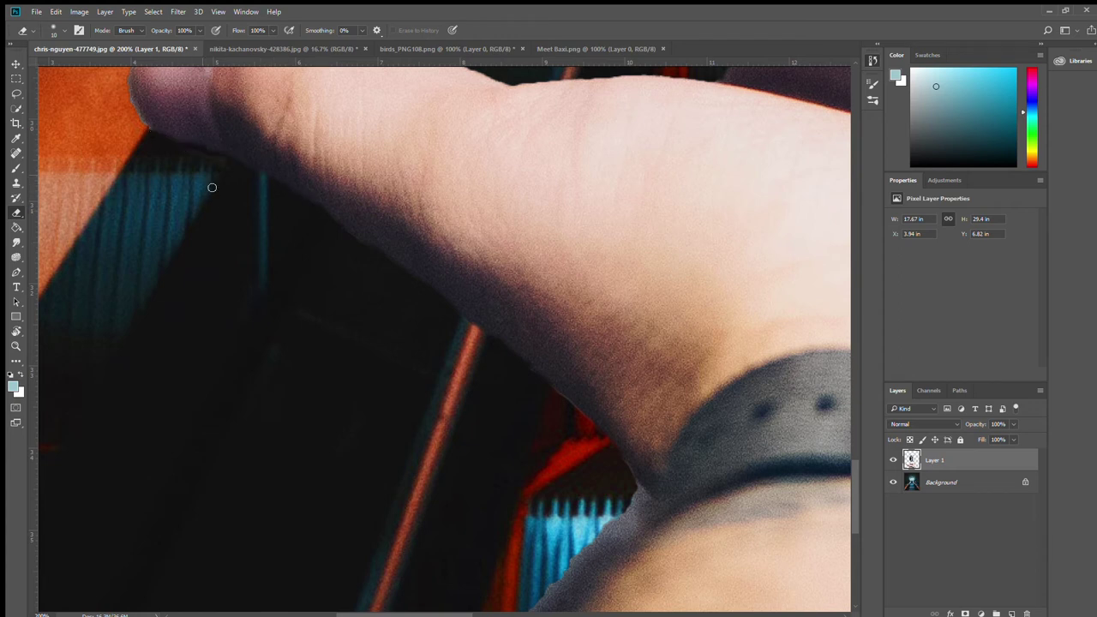
pyautogui.hotkey('ctrl', '-')
pyautogui.hotkey('ctrl', '-')
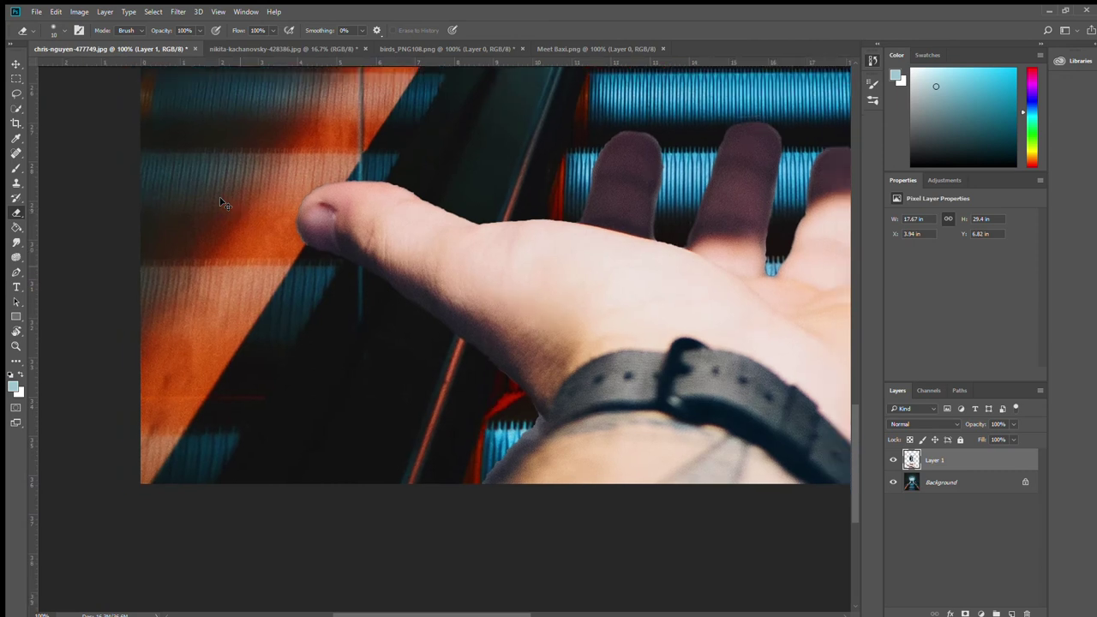
pyautogui.hotkey('ctrl', '-')
pyautogui.hotkey('ctrl', '-')
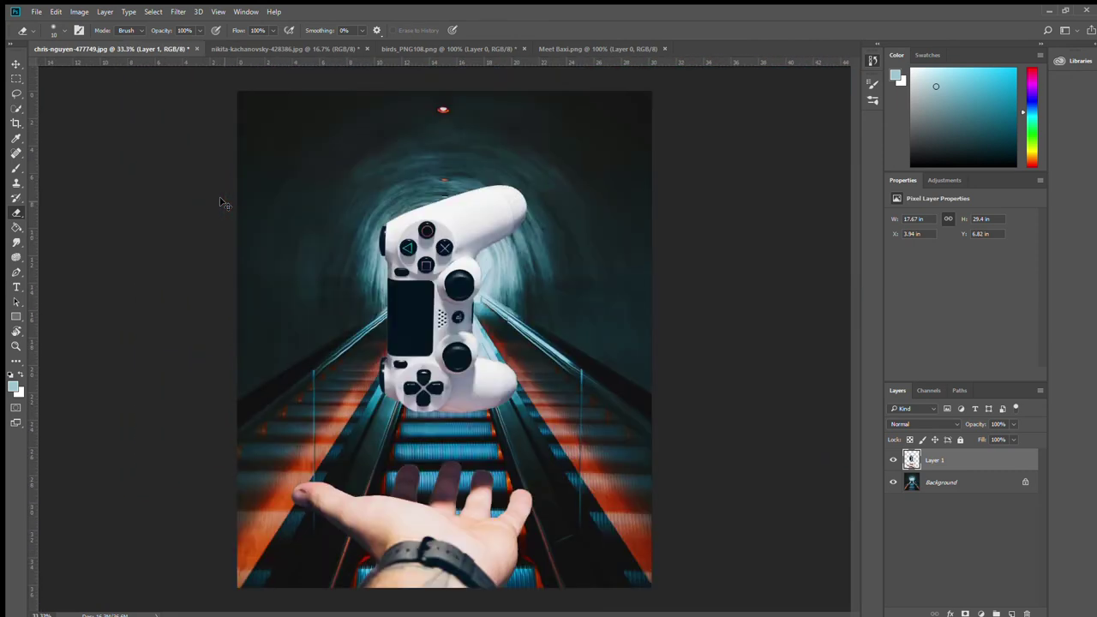
# Copy the entire birds_PNG108.png dove image and paste it into the escalator composite
pyautogui.hotkey('ctrl', '-')
pyautogui.hotkey('ctrl', '+')
pyautogui.click(411, 48)
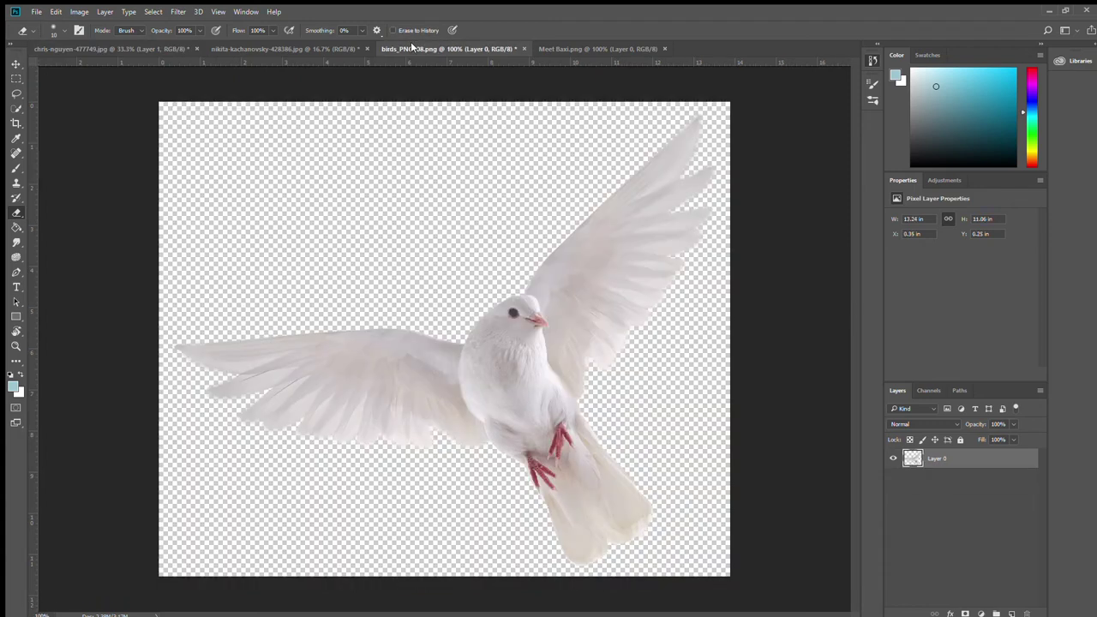
pyautogui.click(15, 78)
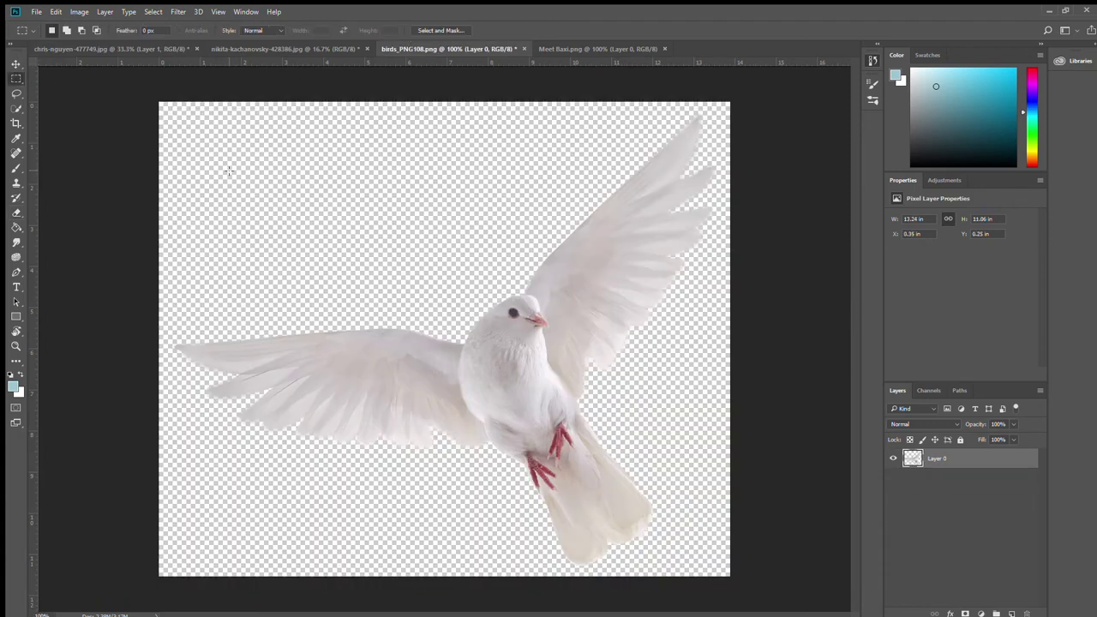
pyautogui.hotkey('ctrl', 'a')
pyautogui.hotkey('ctrl', 'c')
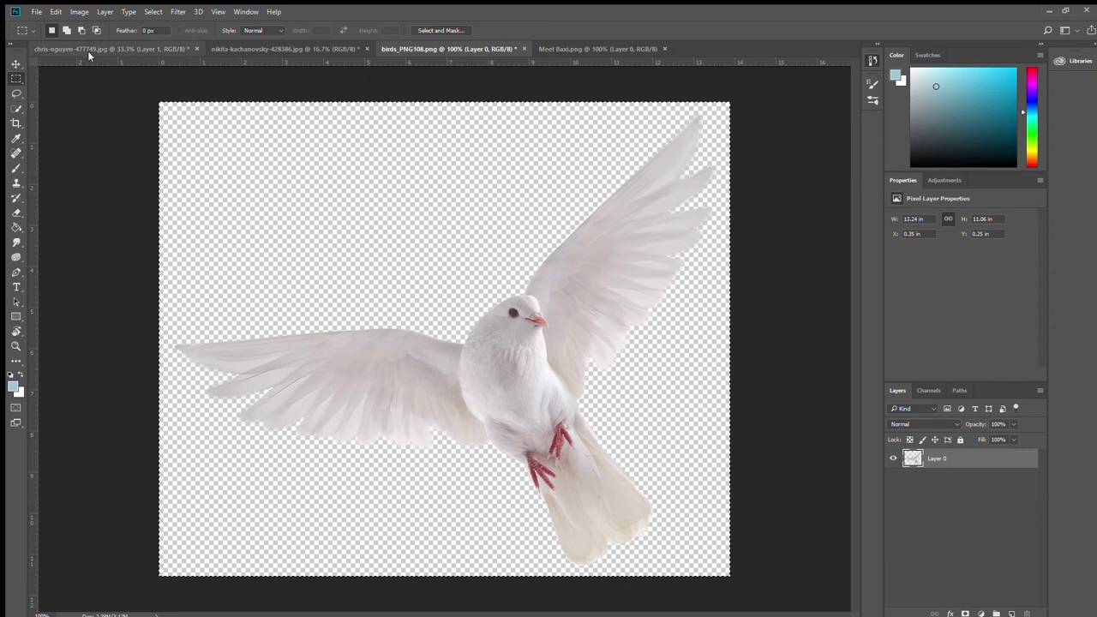
pyautogui.click(86, 48)
pyautogui.hotkey('ctrl', 'v')
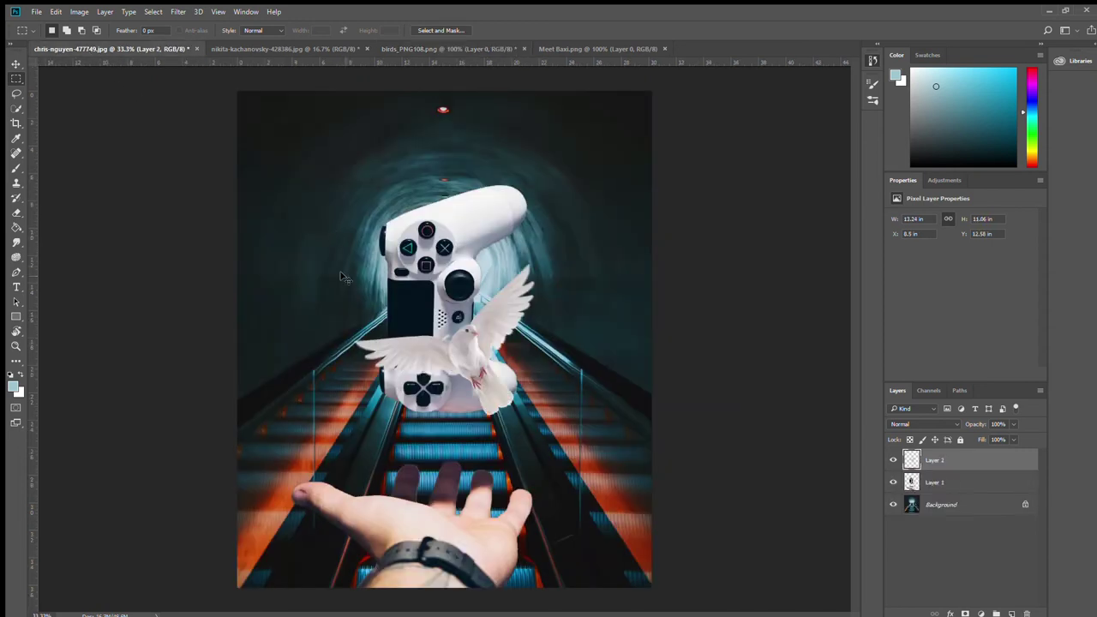
# Scale the pasted dove to about half size, tilt it, and place it at the tunnel's upper left
pyautogui.hotkey('ctrl', 't')
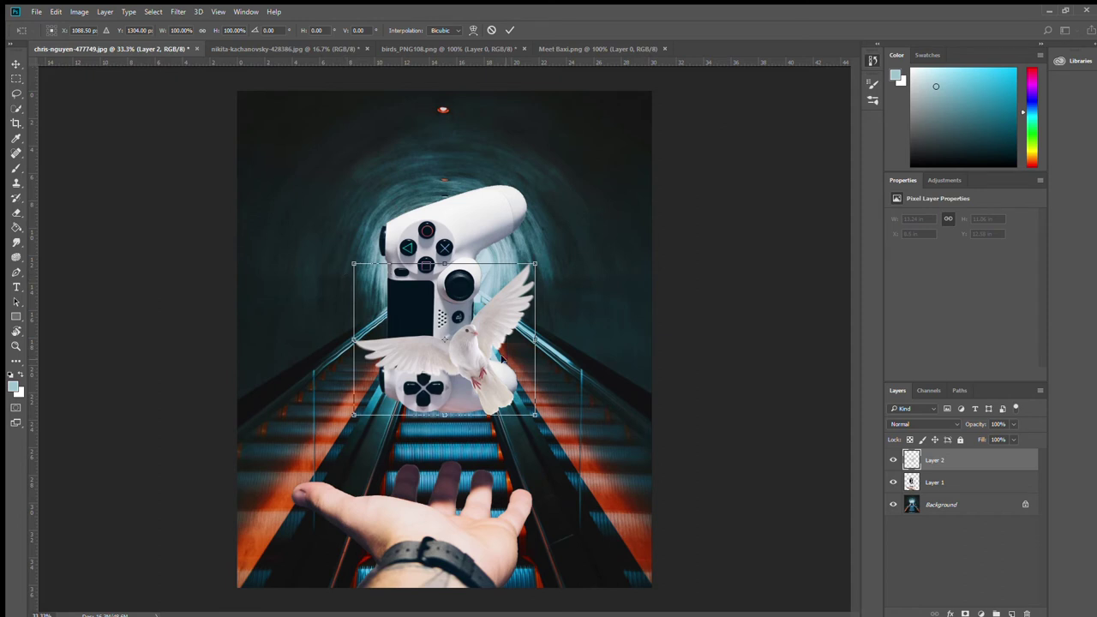
pyautogui.moveTo(533, 265)
pyautogui.mouseDown()
pyautogui.moveTo(448, 336)
pyautogui.moveTo(495, 344)
pyautogui.mouseUp()
pyautogui.moveTo(404, 383); pyautogui.dragTo(327, 179)
pyautogui.moveTo(403, 170)
pyautogui.mouseDown()
pyautogui.moveTo(404, 183)
pyautogui.moveTo(374, 159)
pyautogui.mouseUp()
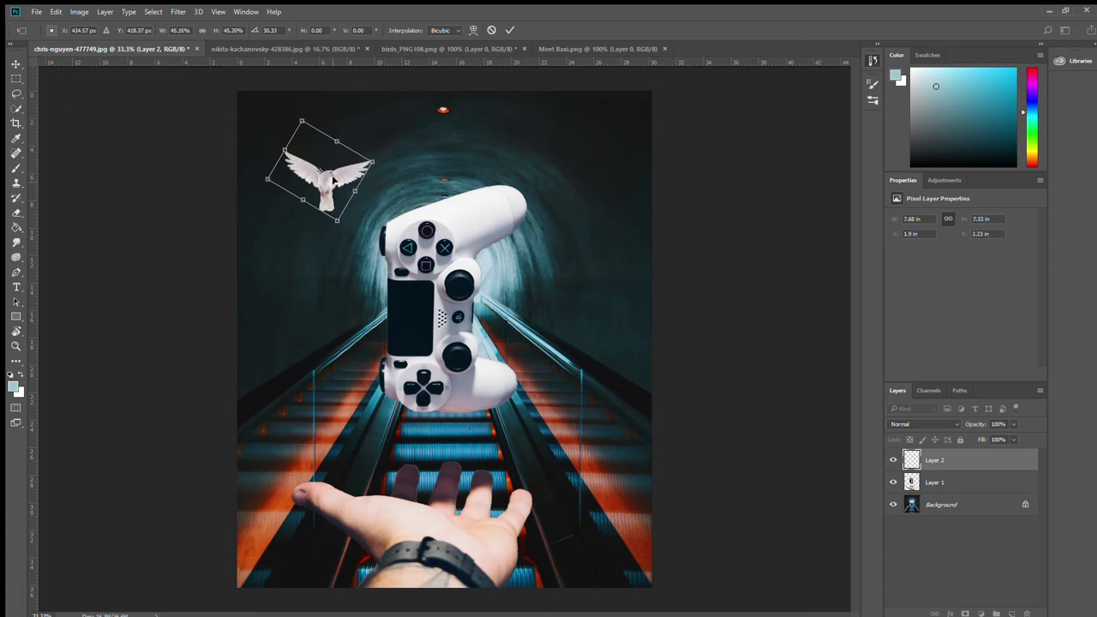
pyautogui.press('Return')
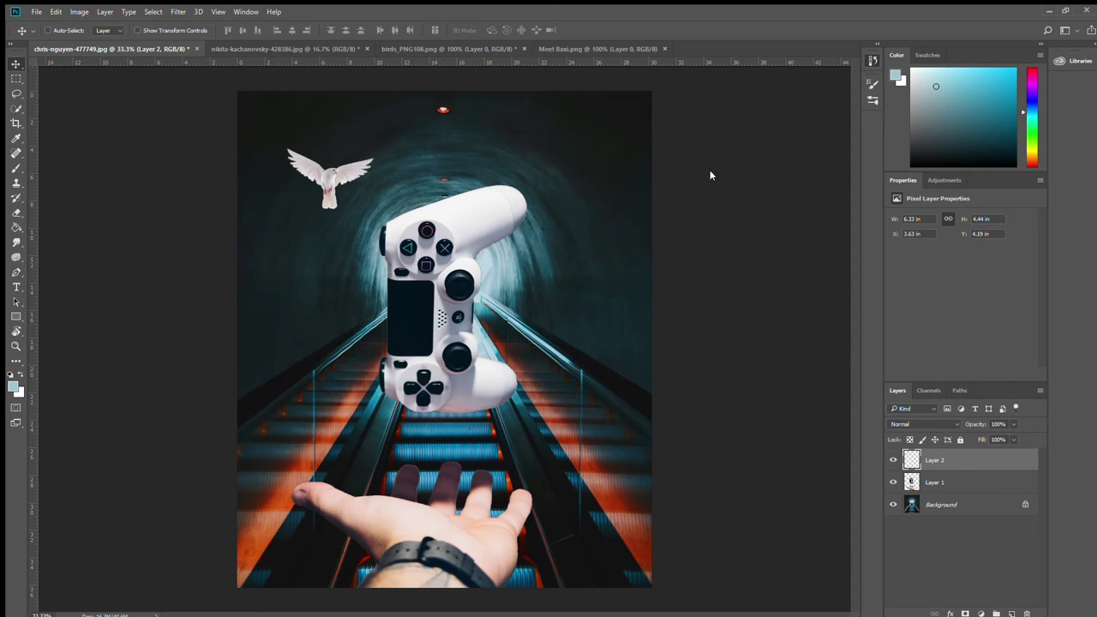
# Duplicate the dove and place a smaller copy beside the controller's right side
pyautogui.hotkey('ctrl', 'j')
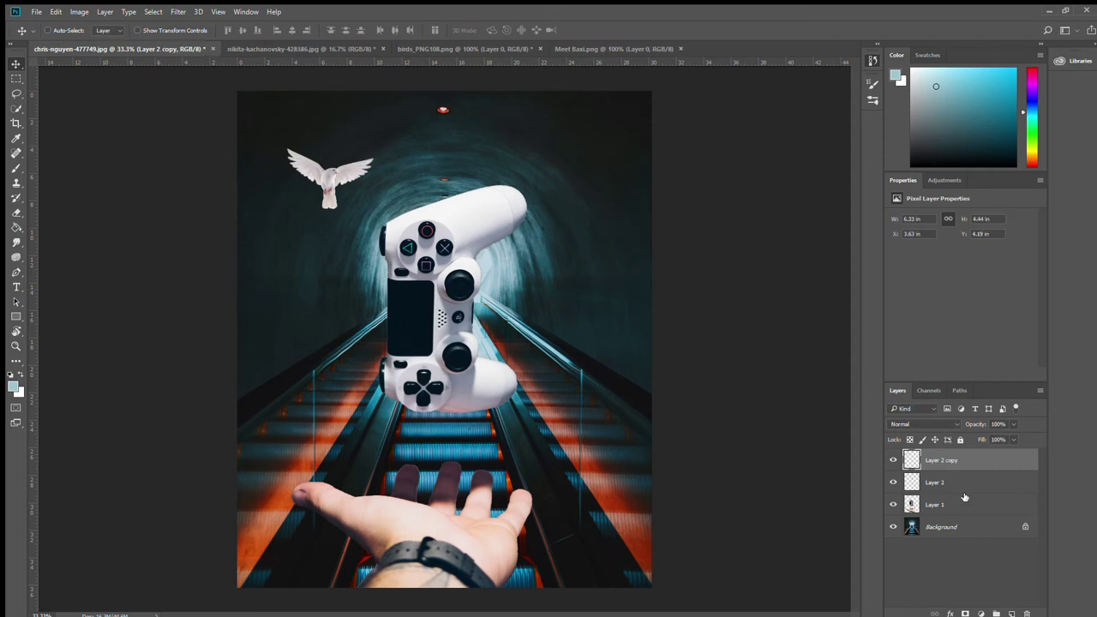
pyautogui.hotkey('ctrl', 't')
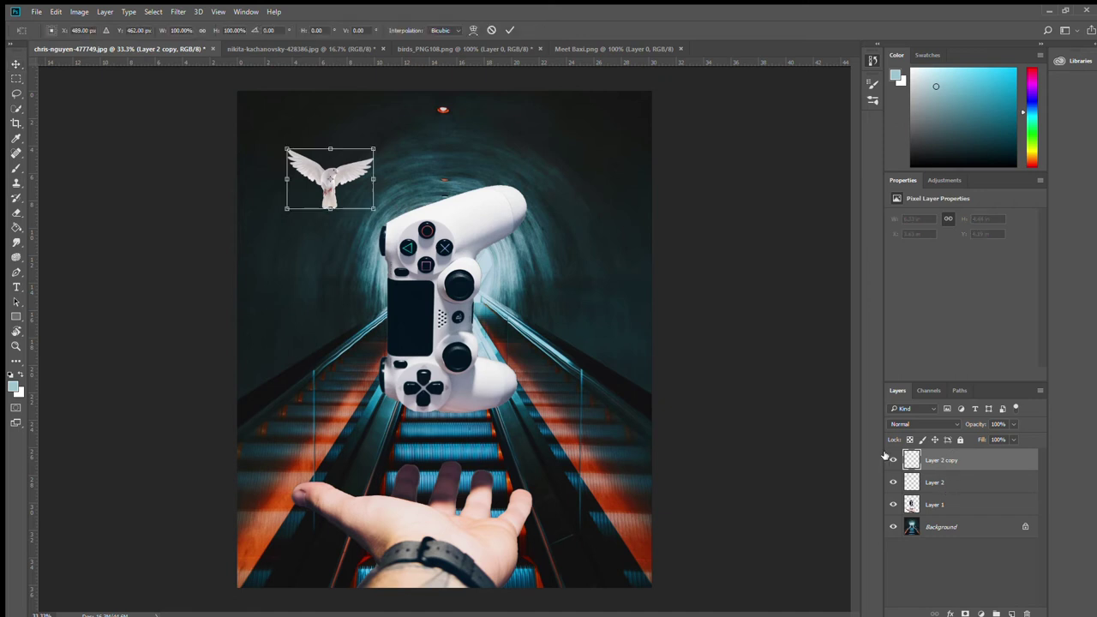
pyautogui.moveTo(346, 193); pyautogui.dragTo(556, 327)
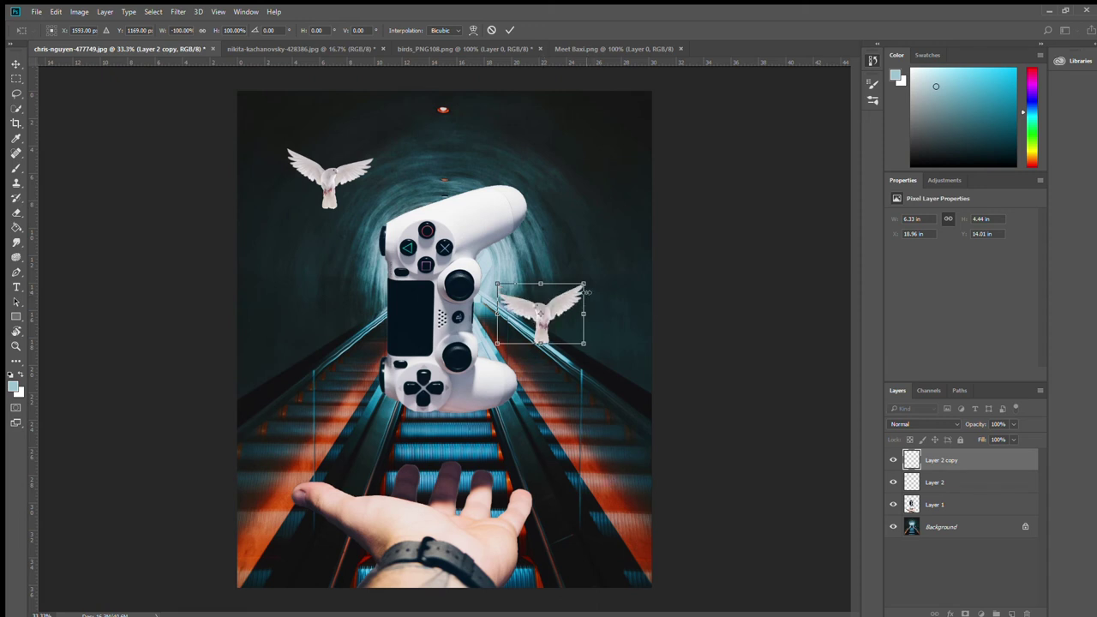
pyautogui.moveTo(584, 285)
pyautogui.mouseDown()
pyautogui.moveTo(546, 310)
pyautogui.moveTo(583, 302)
pyautogui.moveTo(580, 342)
pyautogui.moveTo(549, 332)
pyautogui.mouseUp()
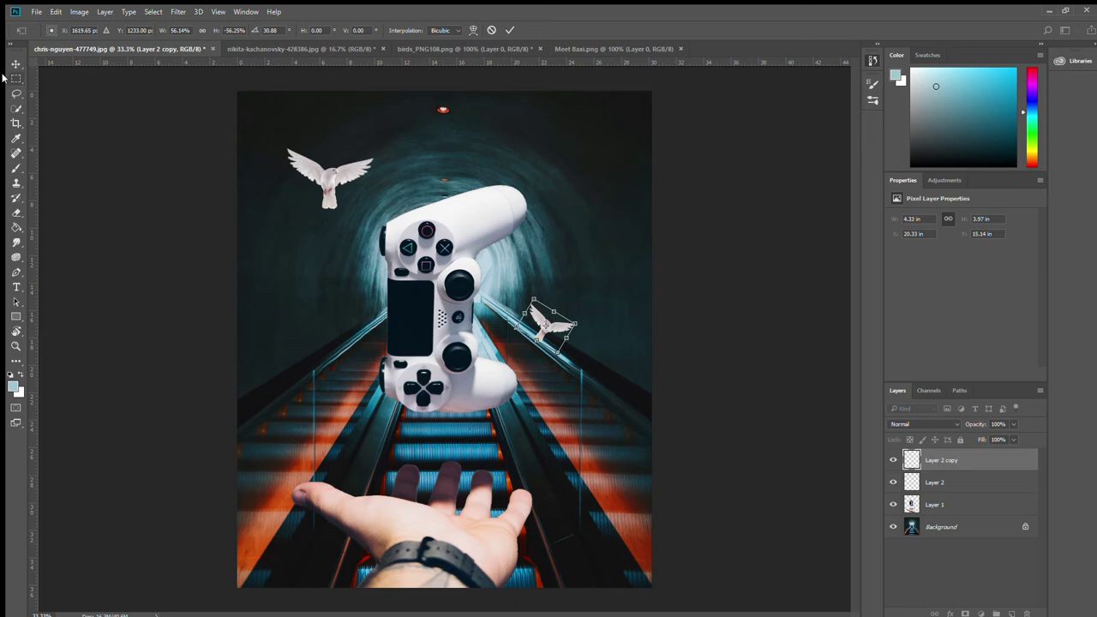
pyautogui.click(509, 30)
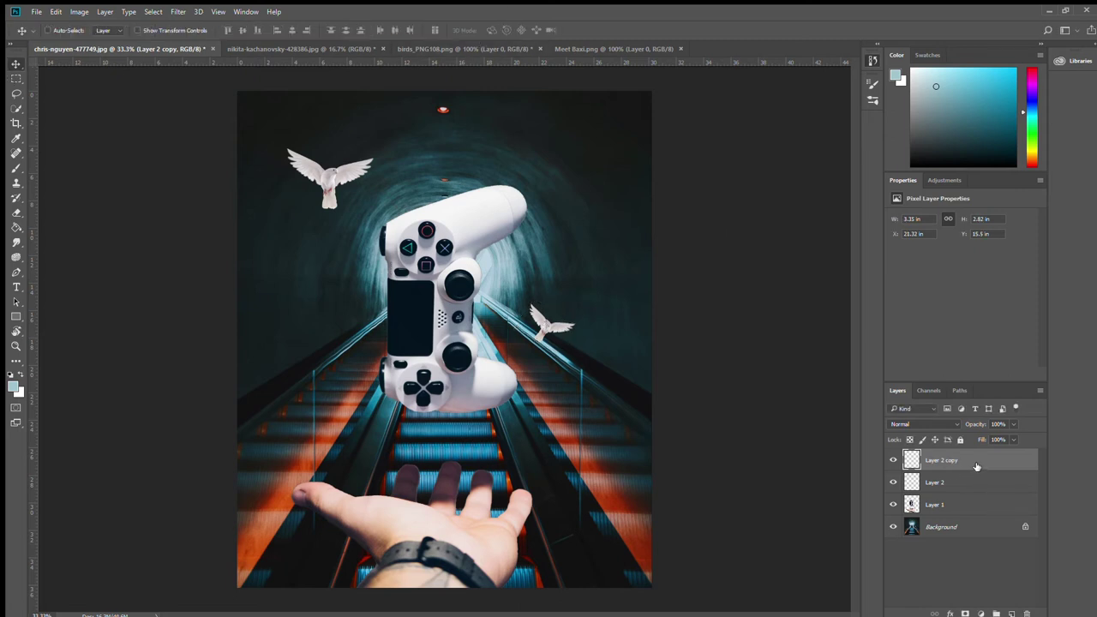
# Duplicate the dove onto a new layer and move it to the controller's left
pyautogui.hotkey('ctrl', 'j')
pyautogui.moveTo(524, 384); pyautogui.dragTo(492, 478)
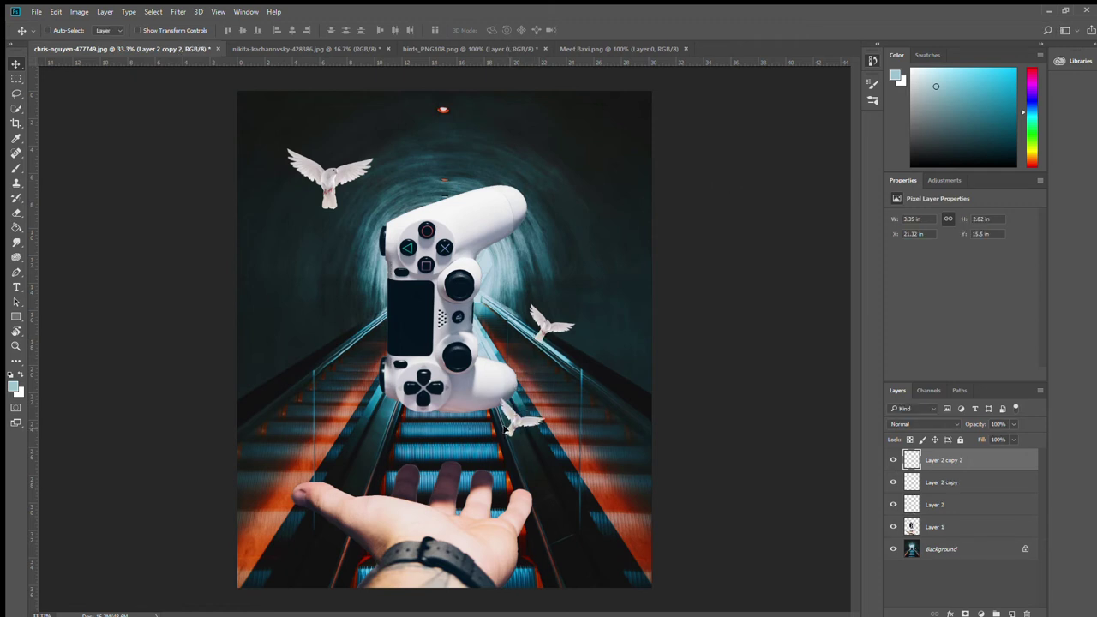
pyautogui.moveTo(504, 425); pyautogui.dragTo(328, 365)
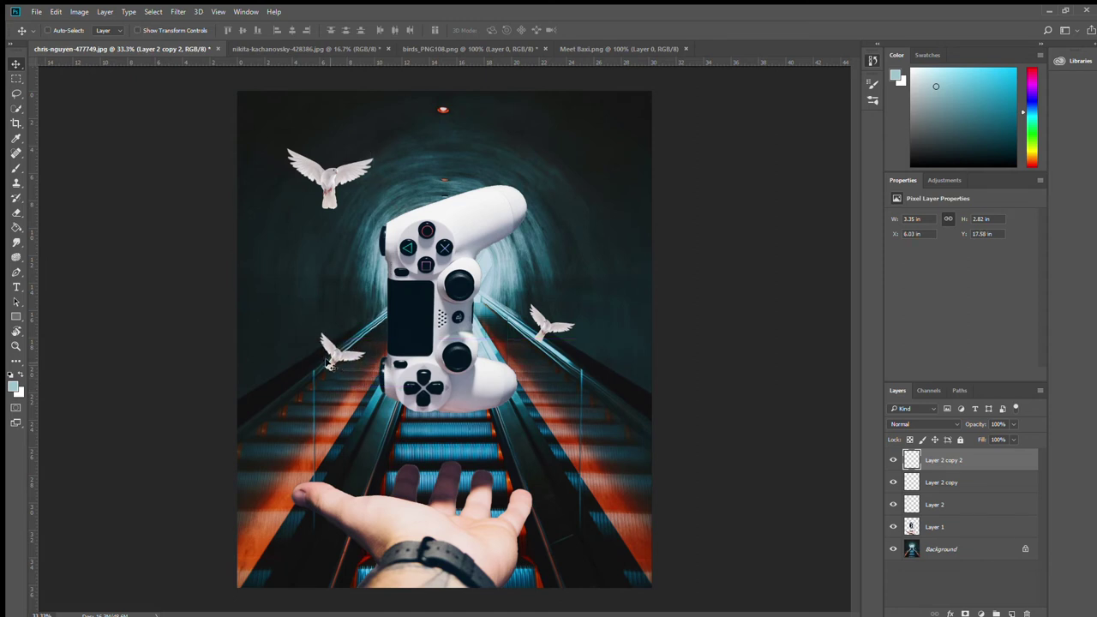
pyautogui.moveTo(342, 365); pyautogui.dragTo(342, 356)
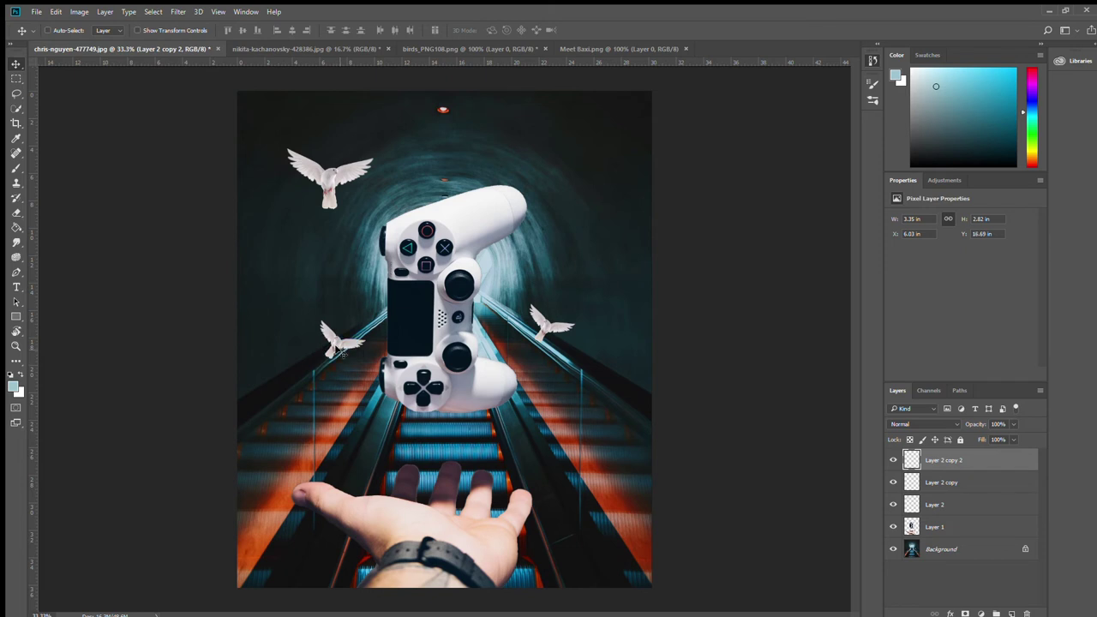
# Flip the left dove horizontally, rotate it clockwise, and shrink it against the controller's edge
pyautogui.hotkey('ctrl', 't')
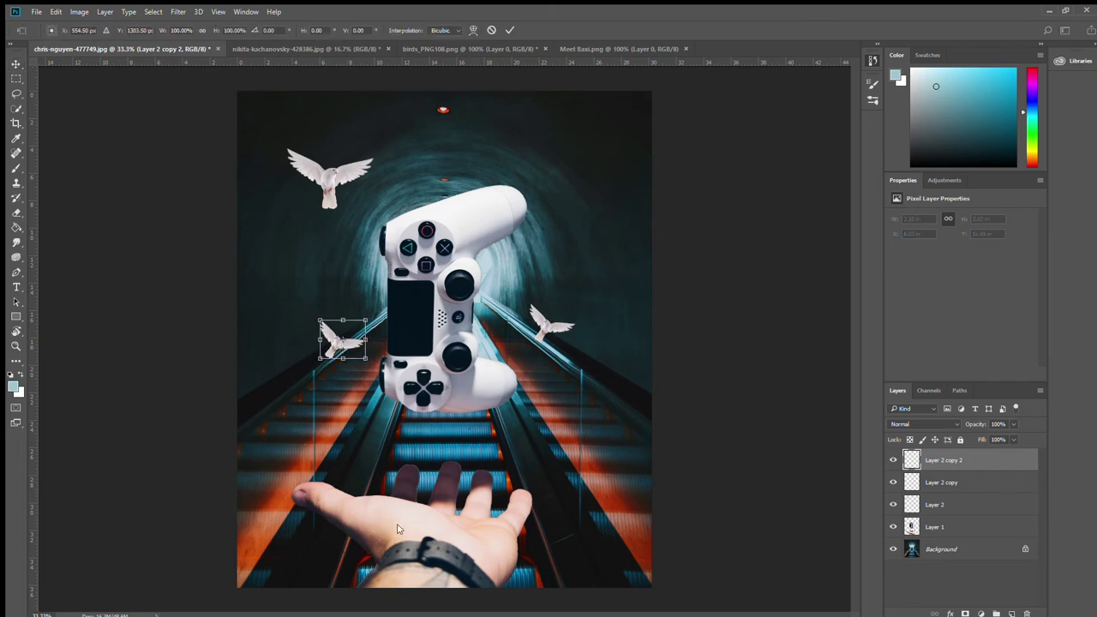
pyautogui.rightClick(397, 529)
pyautogui.click(394, 382)
pyautogui.moveTo(369, 277)
pyautogui.mouseDown()
pyautogui.moveTo(427, 336)
pyautogui.moveTo(416, 367)
pyautogui.mouseUp()
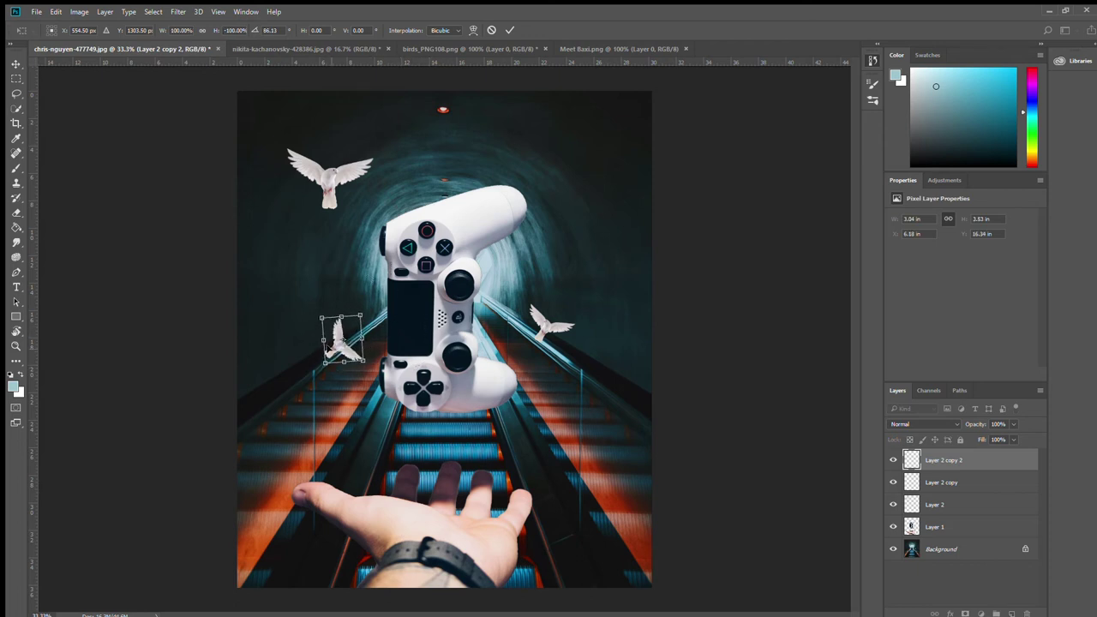
pyautogui.moveTo(337, 356); pyautogui.dragTo(368, 338)
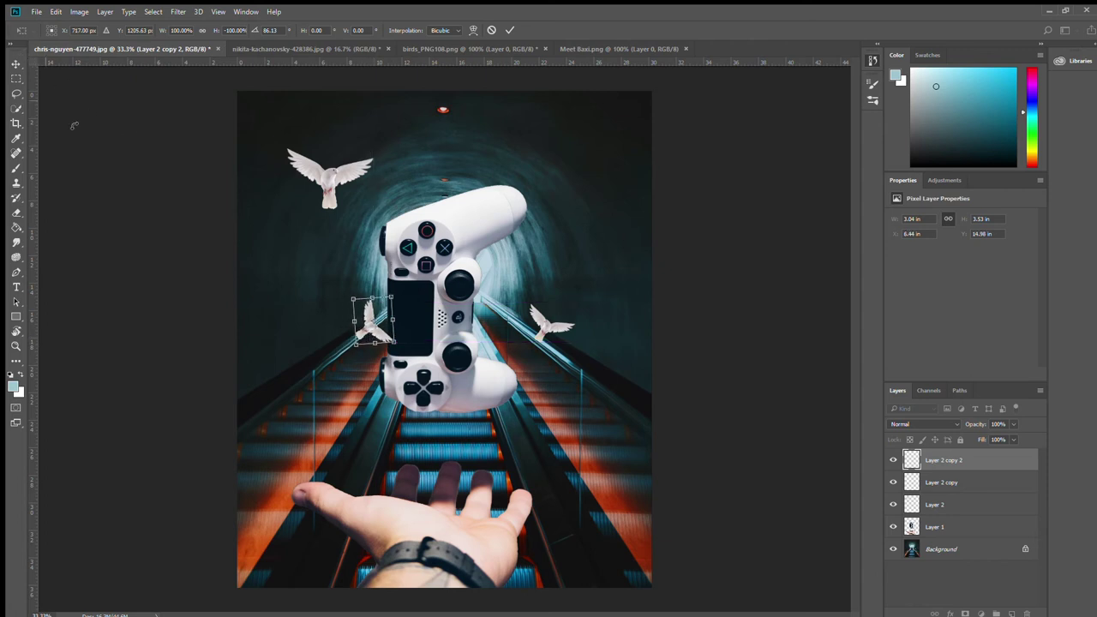
pyautogui.moveTo(437, 319); pyautogui.dragTo(443, 306)
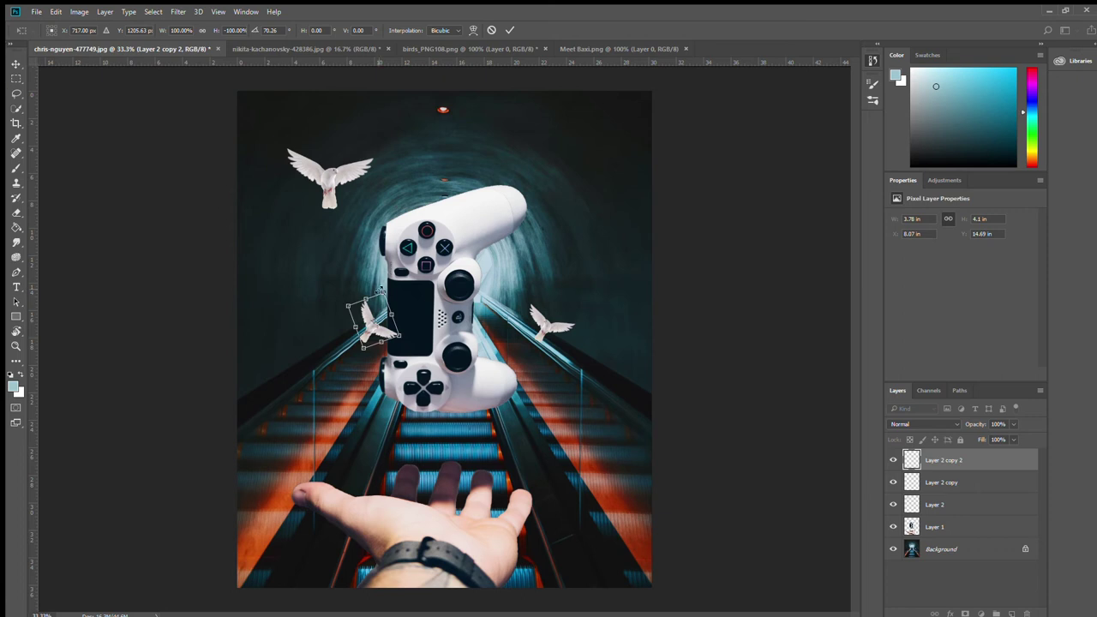
pyautogui.moveTo(382, 292); pyautogui.dragTo(377, 307)
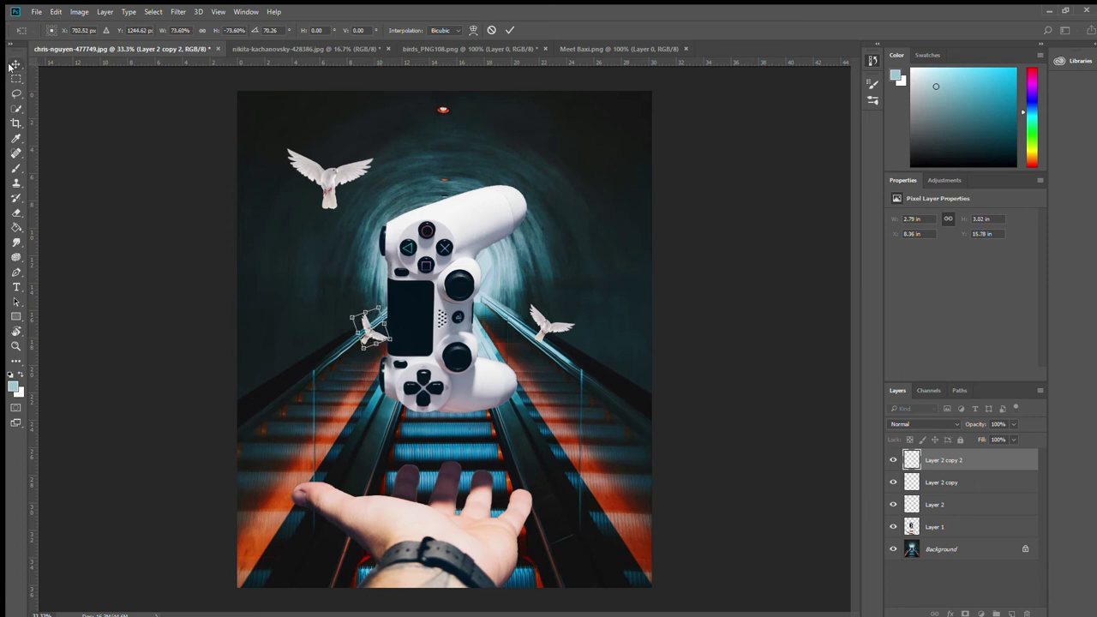
pyautogui.press('Return')
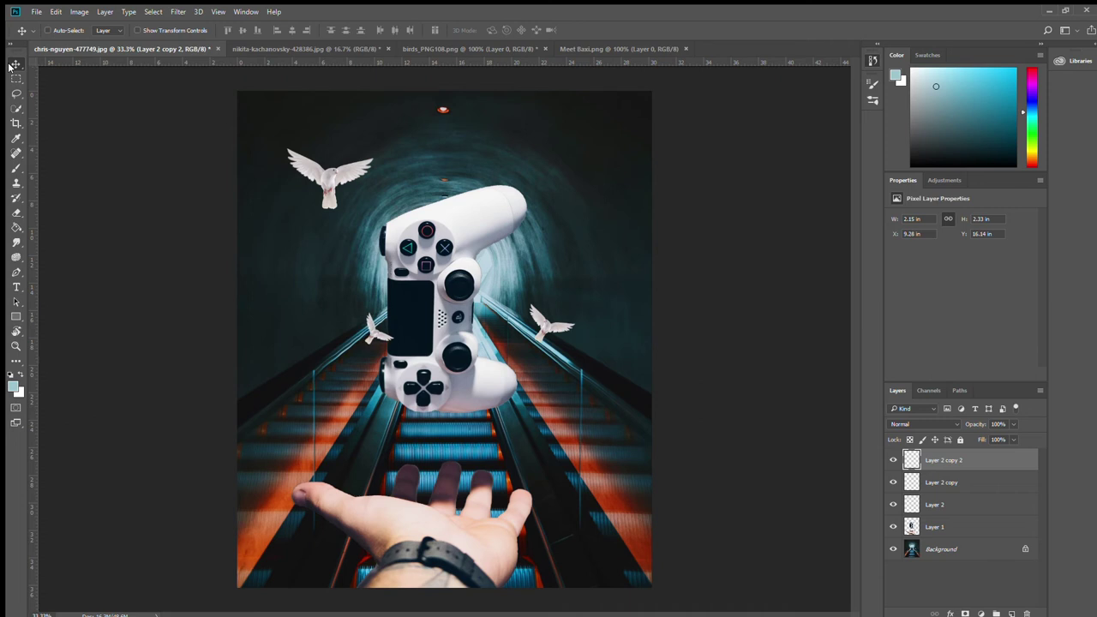
# Erase the part of the left dove's wing covering the controller's dark screen
pyautogui.hotkey('ctrl', '+')
pyautogui.hotkey('ctrl', '+')
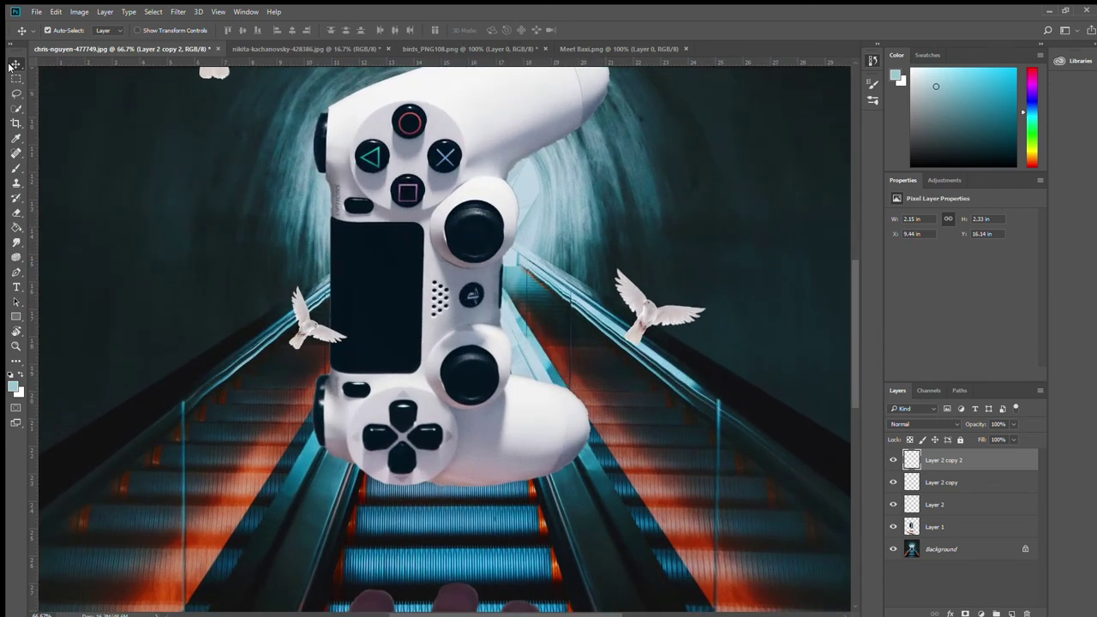
pyautogui.hotkey('ctrl', '+')
pyautogui.hotkey('ctrl', '+')
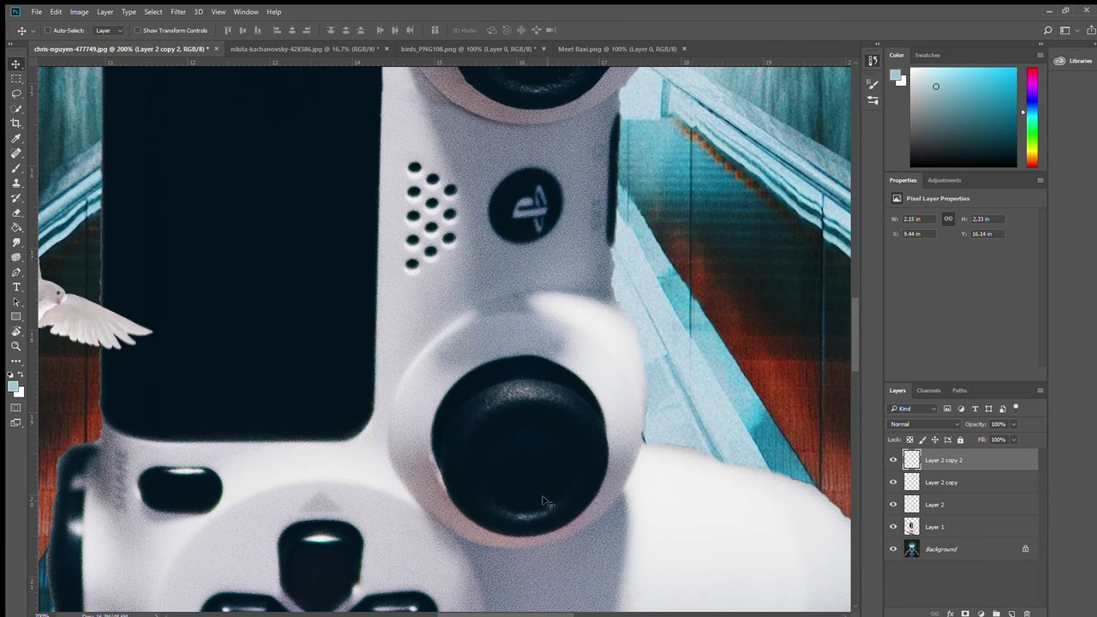
pyautogui.moveTo(529, 614); pyautogui.dragTo(500, 613)
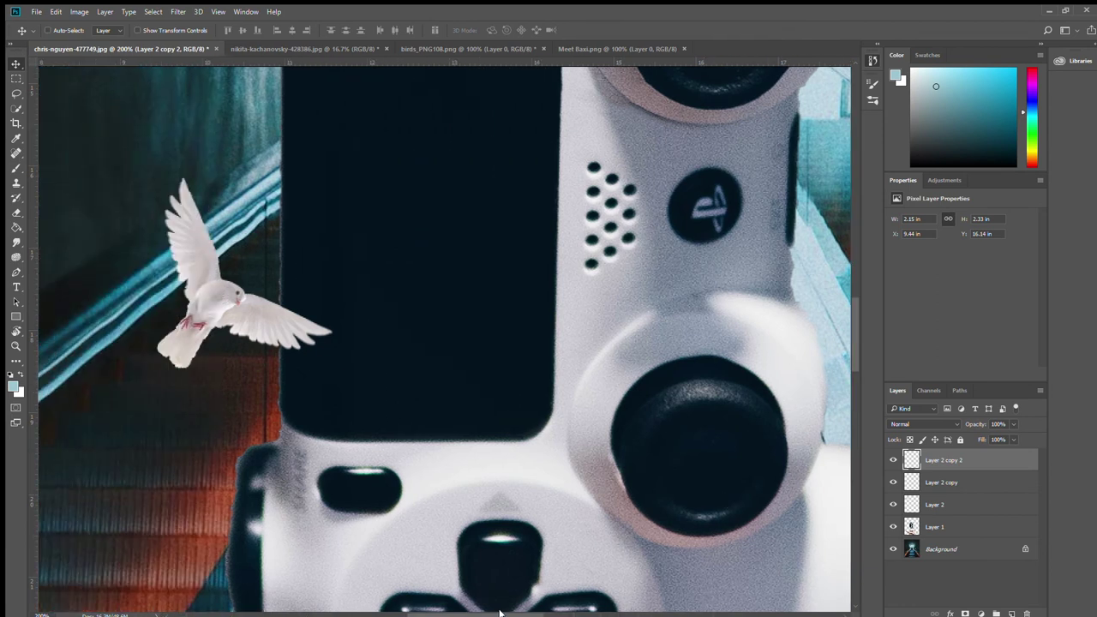
pyautogui.press('e')
pyautogui.moveTo(304, 317)
pyautogui.mouseDown()
pyautogui.moveTo(292, 356)
pyautogui.moveTo(290, 281)
pyautogui.mouseUp()
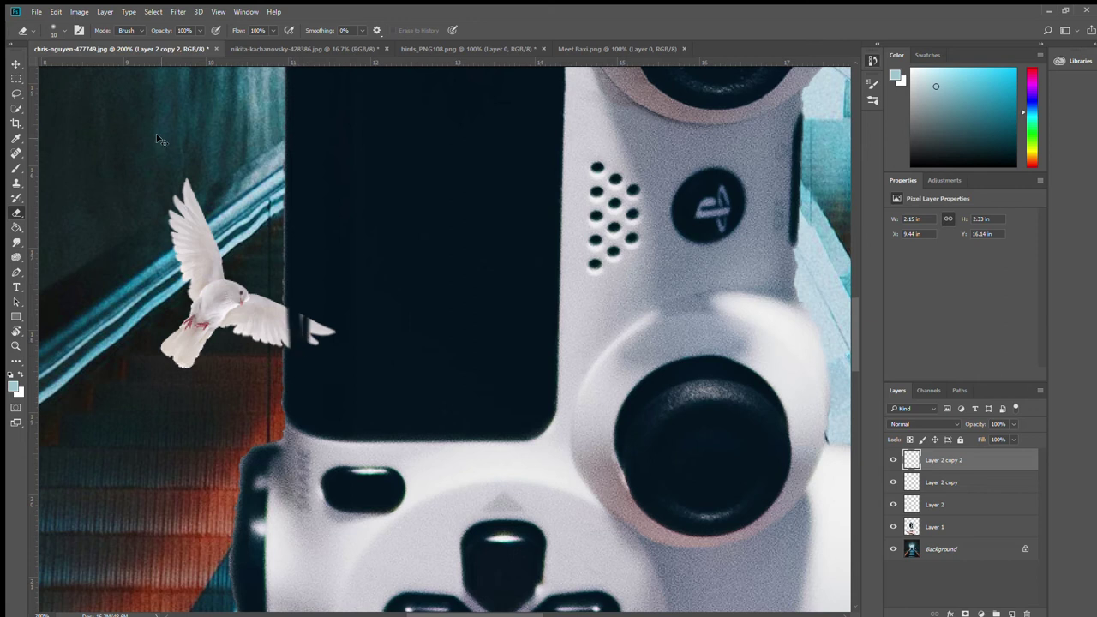
# Outline the leftover wing fragment with the Pen tool and delete it
pyautogui.hotkey('ctrl', '+')
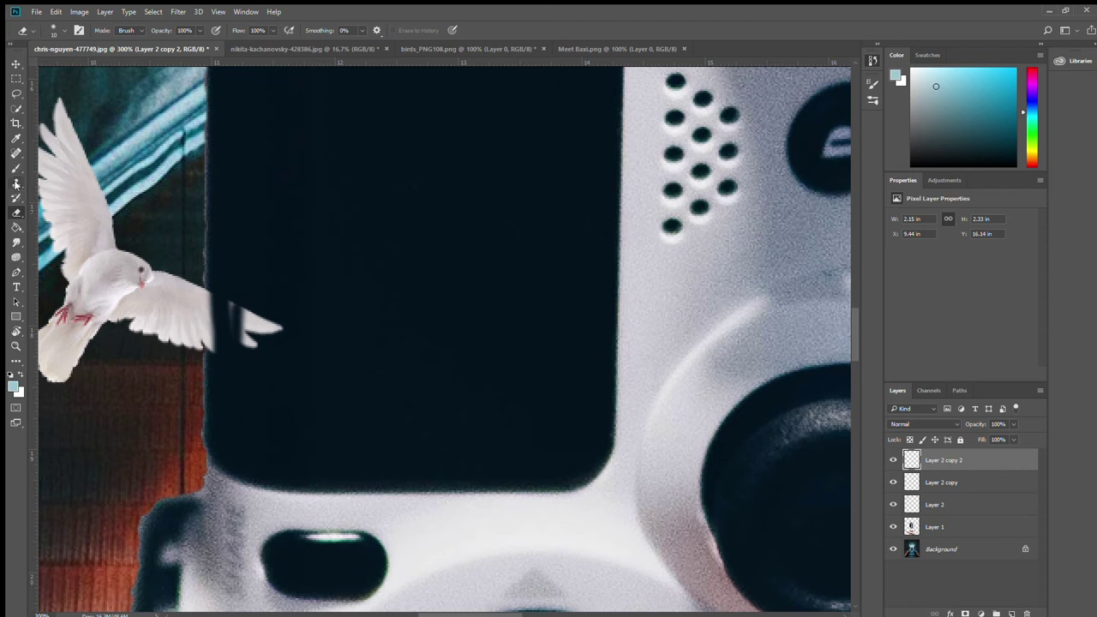
pyautogui.click(14, 285)
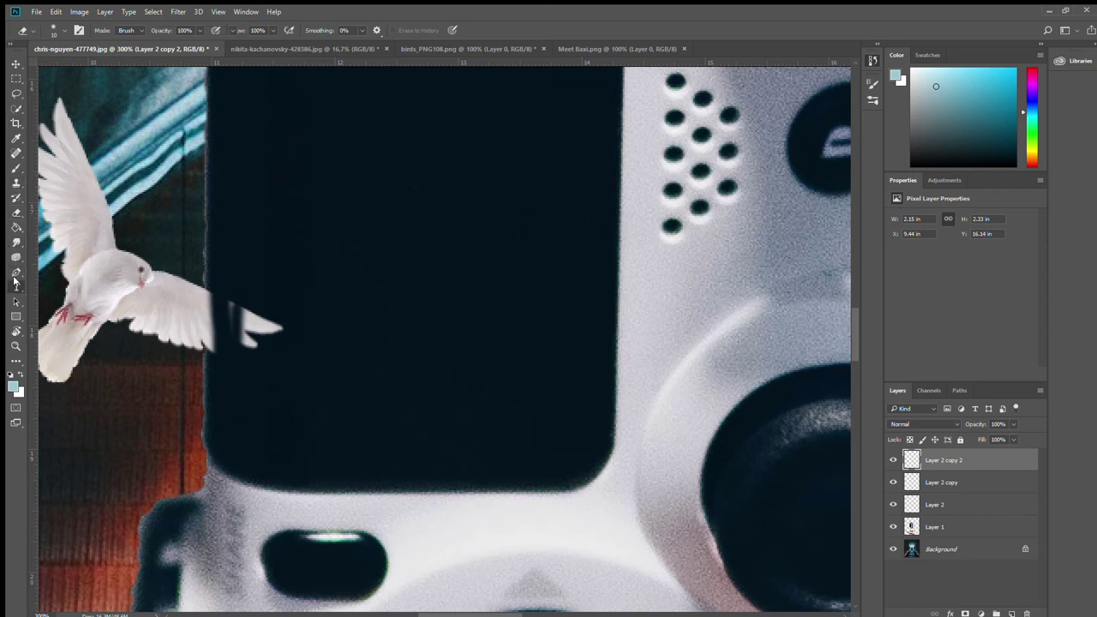
pyautogui.click(15, 272)
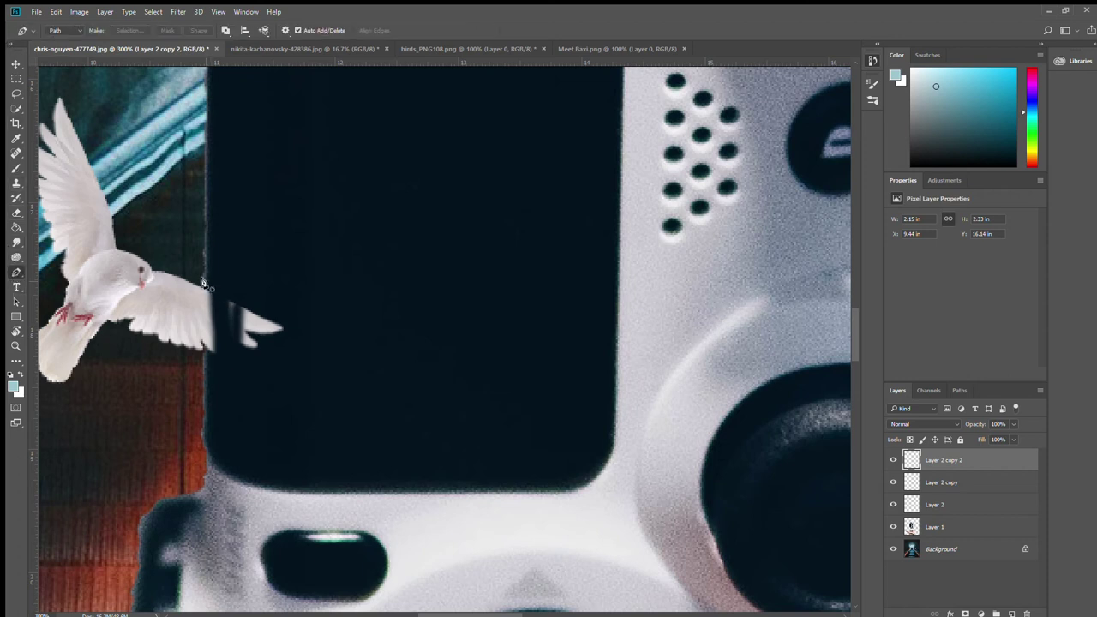
pyautogui.click(204, 281)
pyautogui.click(203, 374)
pyautogui.click(361, 363)
pyautogui.click(323, 262)
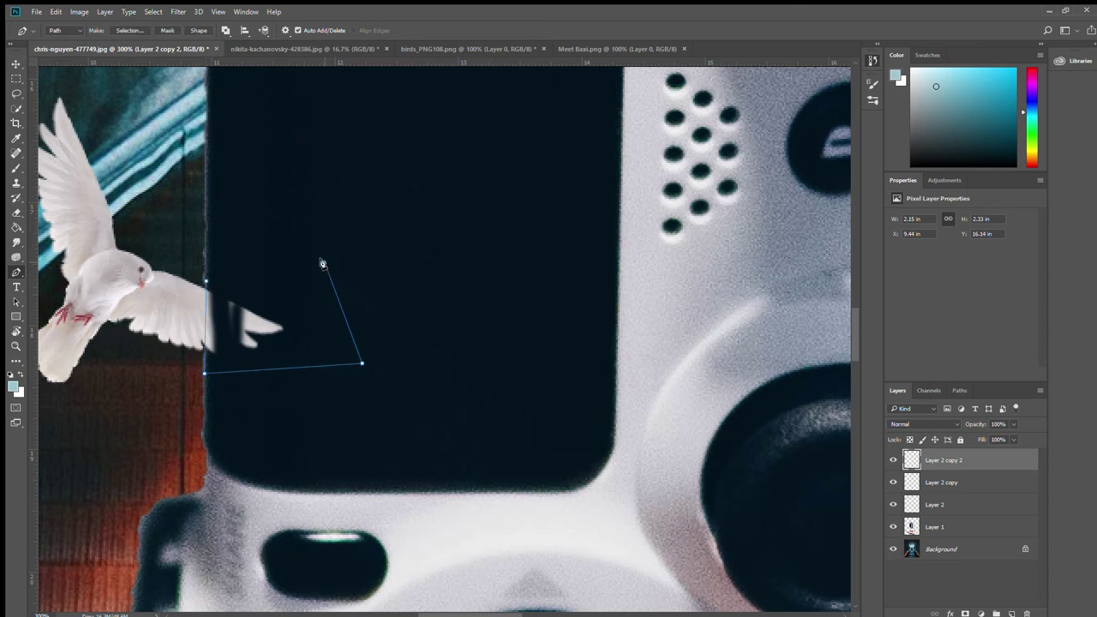
pyautogui.click(206, 281)
pyautogui.hotkey('ctrl', 'Return')
pyautogui.press('Delete')
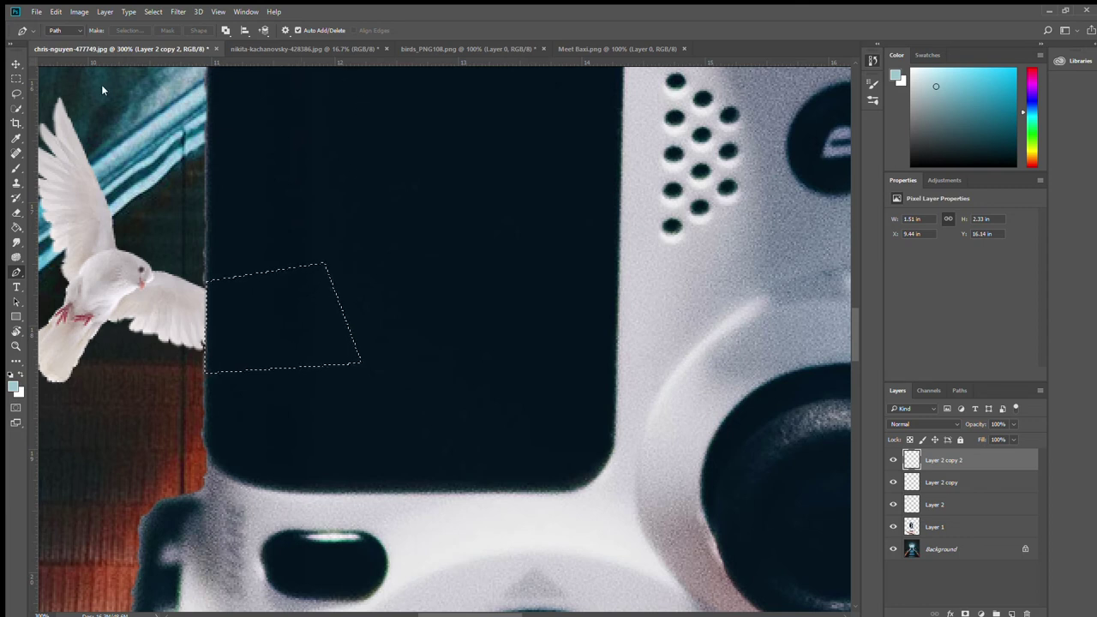
# Clear the selection and zoom back out to the whole image
pyautogui.click(15, 81)
pyautogui.click(220, 177)
pyautogui.hotkey('ctrl', '-')
pyautogui.hotkey('ctrl', '-')
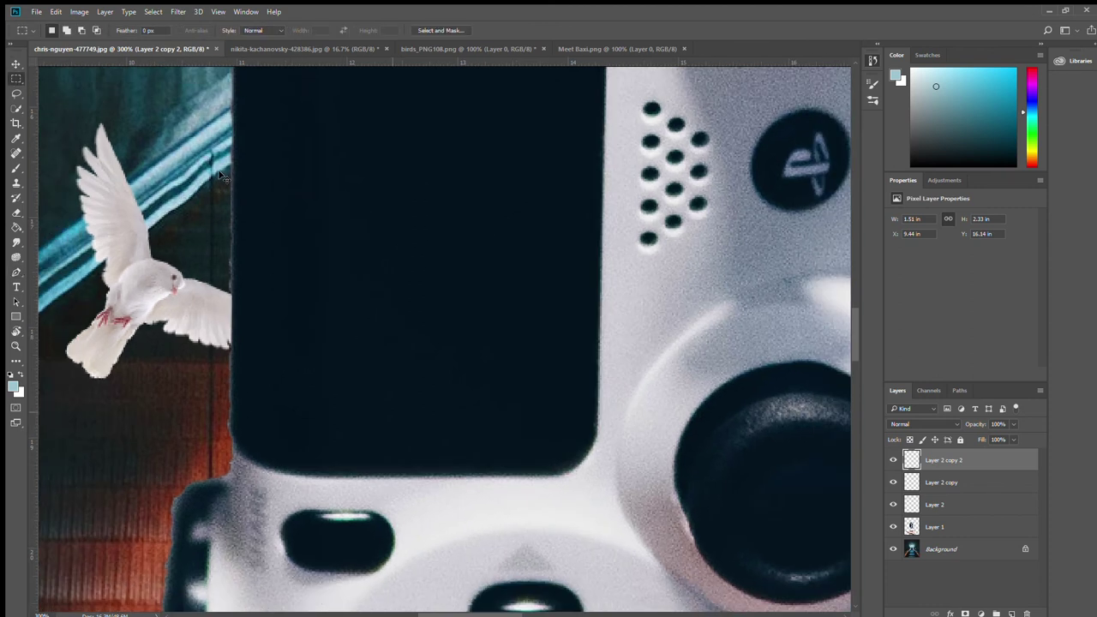
pyautogui.hotkey('ctrl', '-')
pyautogui.hotkey('ctrl', '-')
pyautogui.hotkey('ctrl', '-')
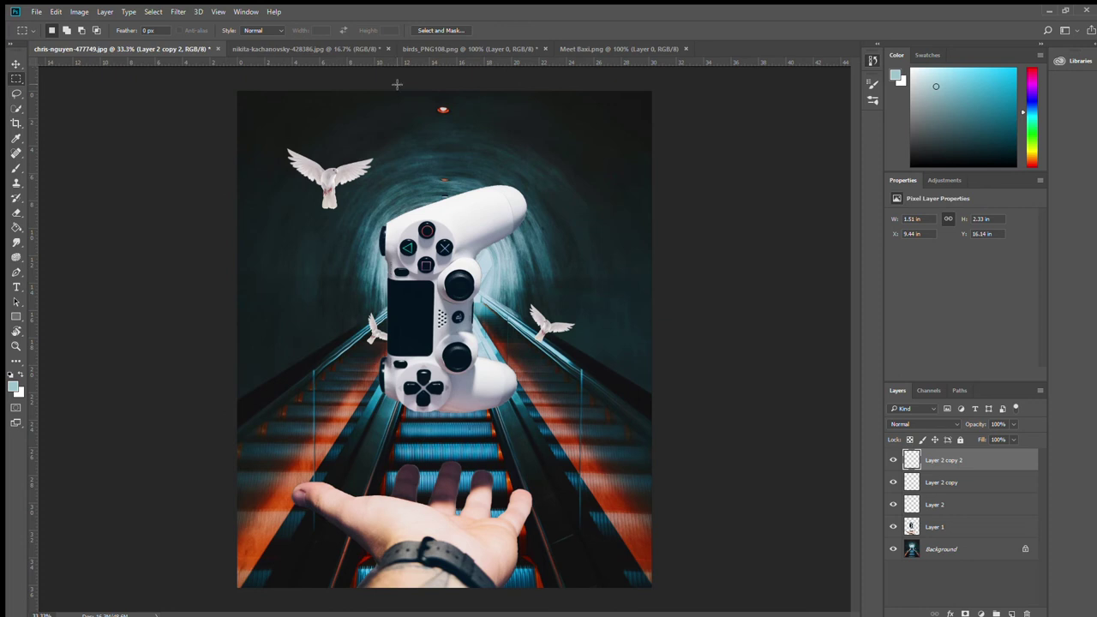
# Add a new empty layer and sample the light blue of the tunnel glow
pyautogui.click(464, 49)
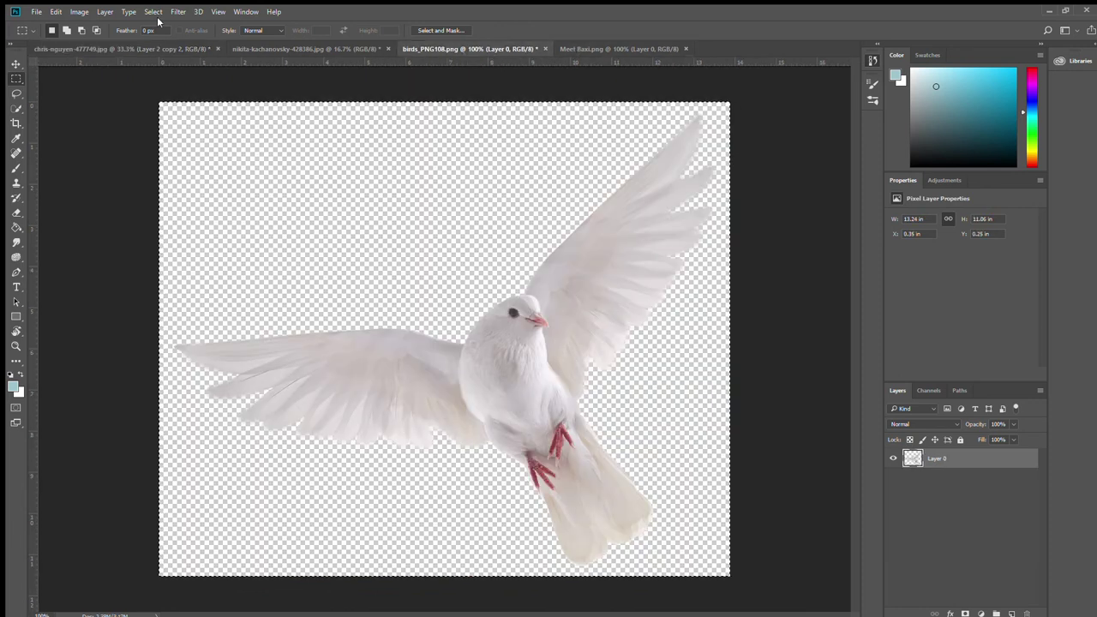
pyautogui.click(111, 48)
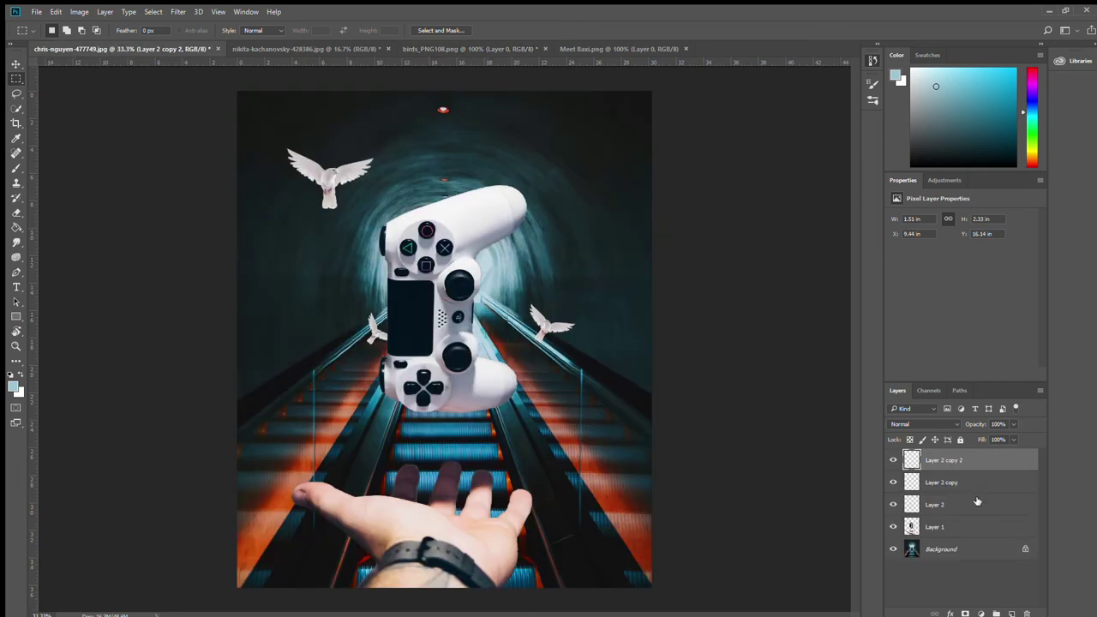
pyautogui.click(1010, 614)
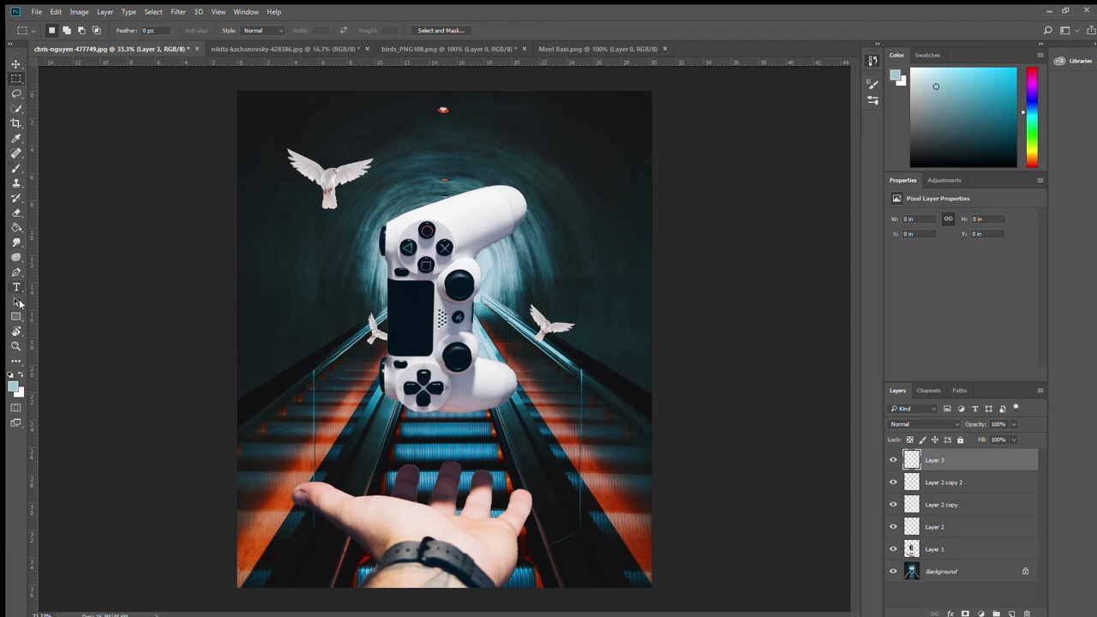
pyautogui.click(15, 137)
pyautogui.click(488, 268)
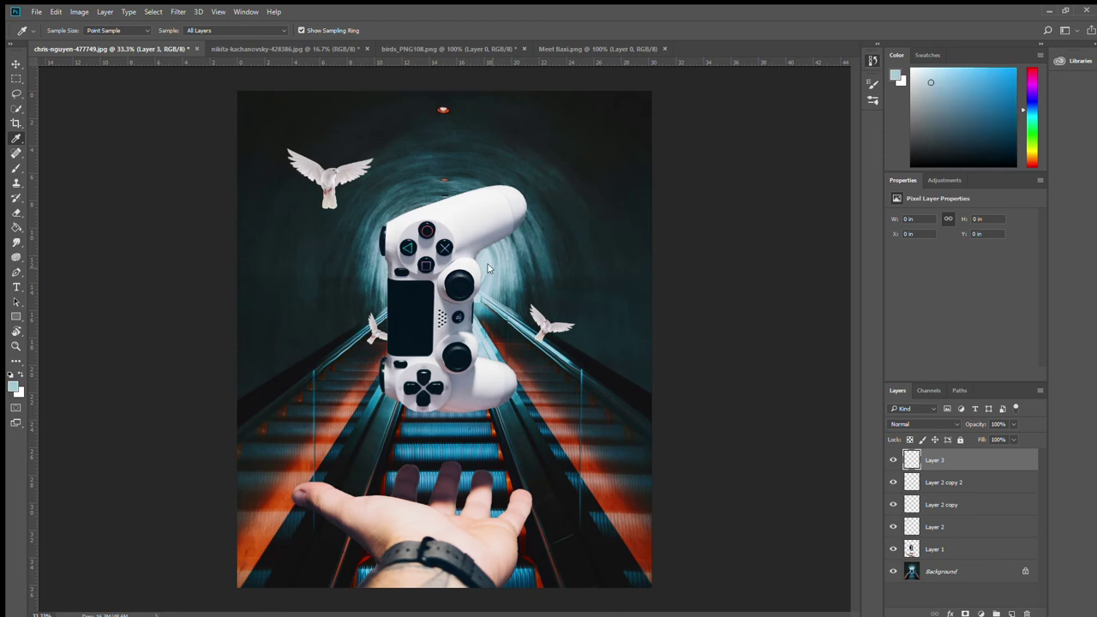
pyautogui.click(443, 437)
pyautogui.click(442, 437)
# Paint a large soft blue glow over the controller and move its layer beneath the controller
pyautogui.click(14, 169)
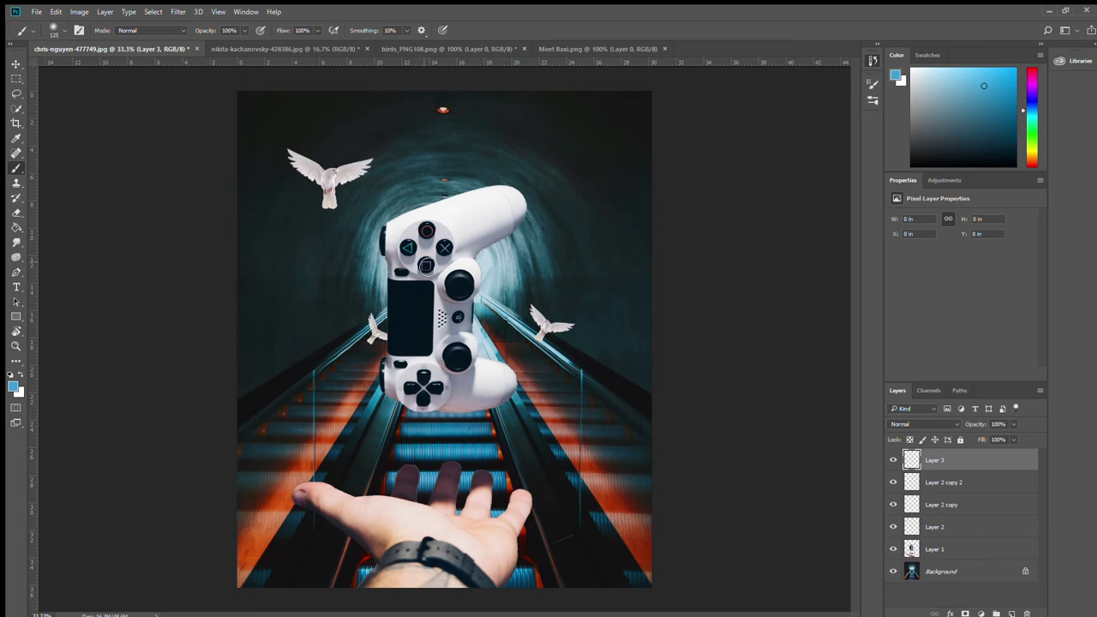
pyautogui.press(']')
pyautogui.press(']')
pyautogui.press(']')
pyautogui.click(434, 264)
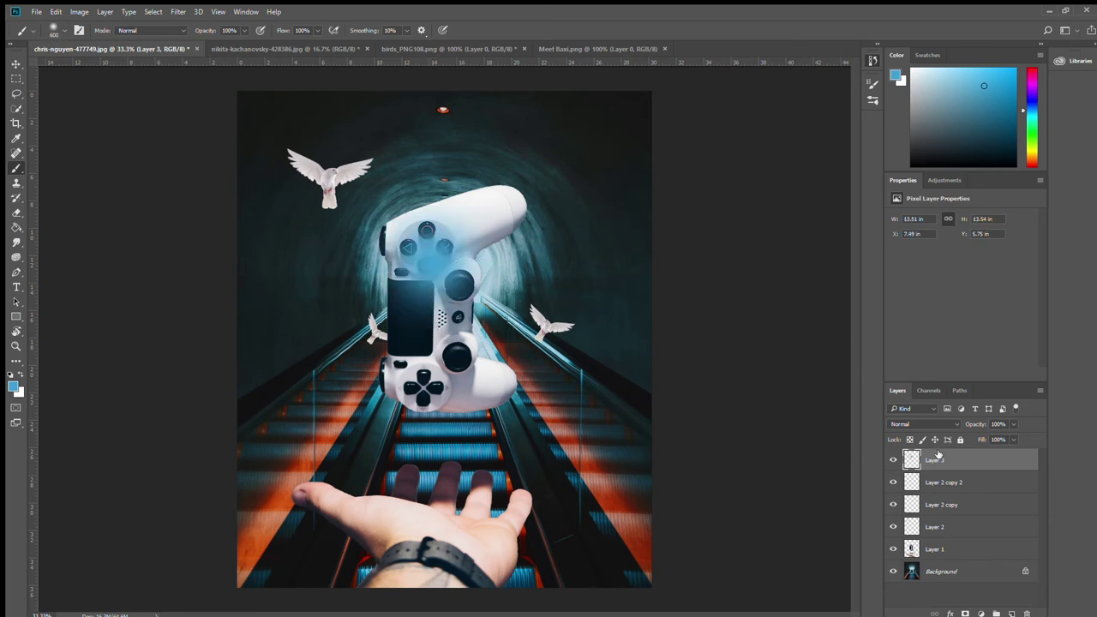
pyautogui.moveTo(937, 463)
pyautogui.mouseDown()
pyautogui.moveTo(938, 561)
pyautogui.moveTo(965, 556)
pyautogui.mouseUp()
# Scale the Layer 3 blue glow to about 226% and shift it slightly up and left
pyautogui.hotkey('ctrl', 't')
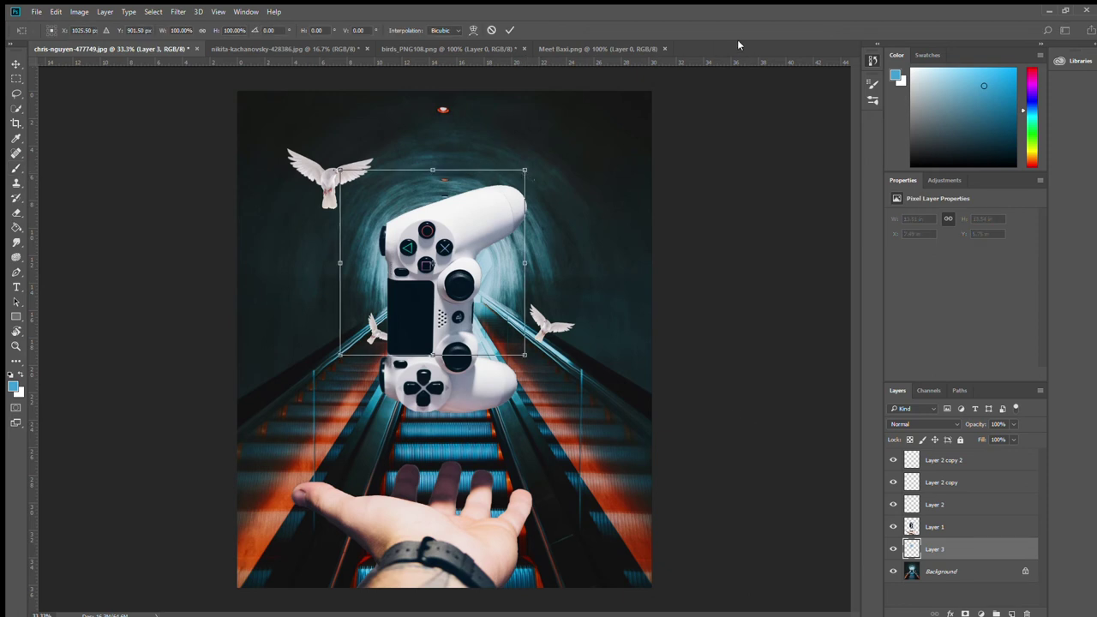
pyautogui.moveTo(523, 170); pyautogui.dragTo(665, 34)
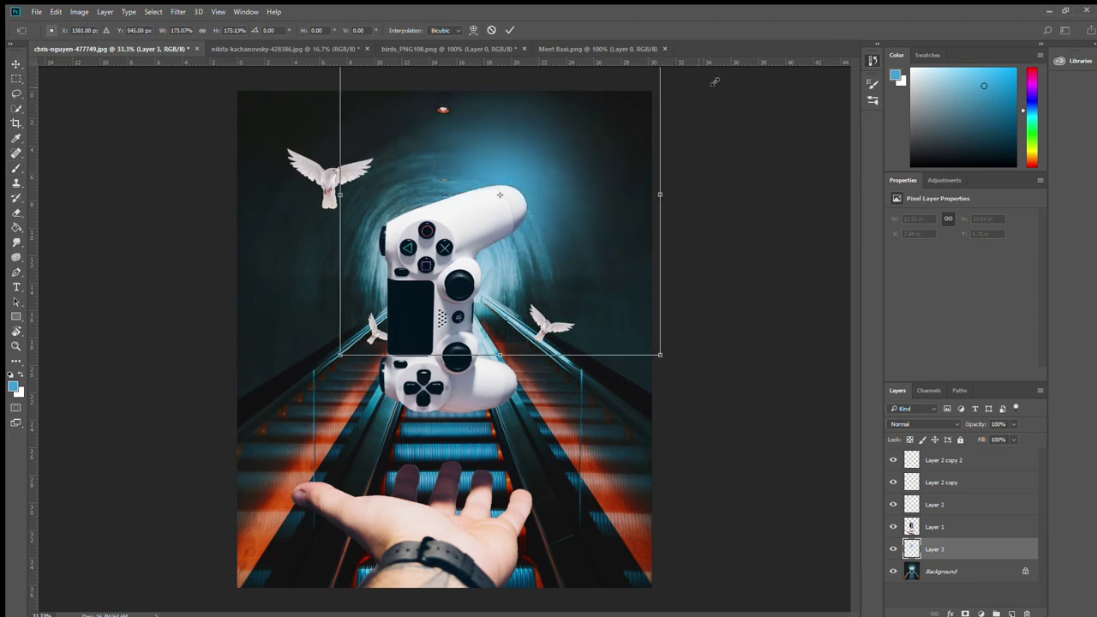
pyautogui.moveTo(576, 205); pyautogui.dragTo(503, 267)
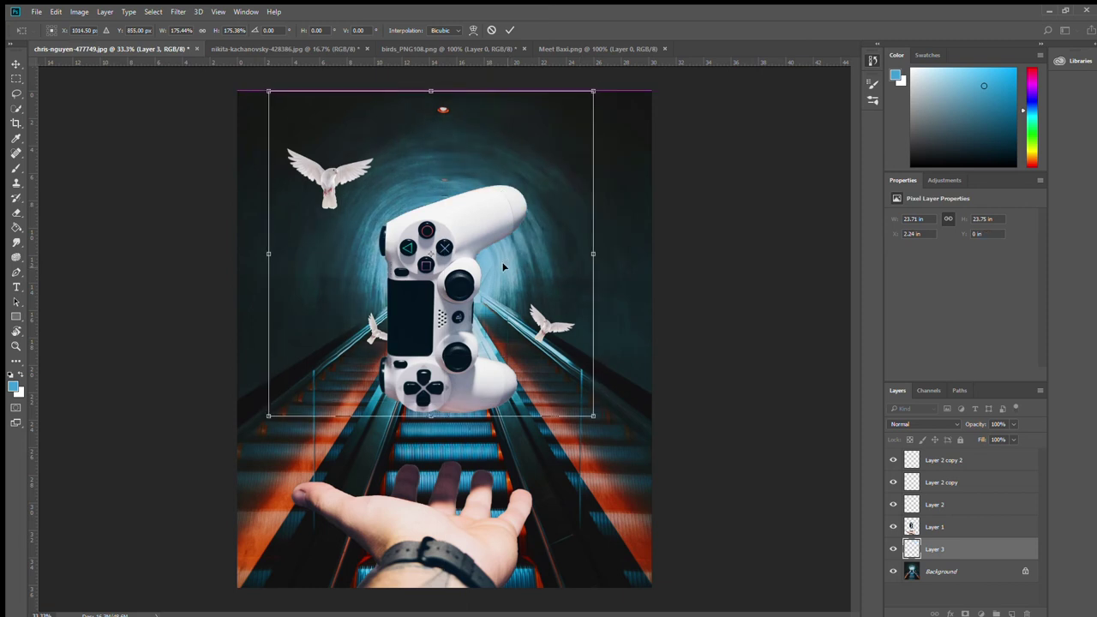
pyautogui.moveTo(594, 417); pyautogui.dragTo(590, 432)
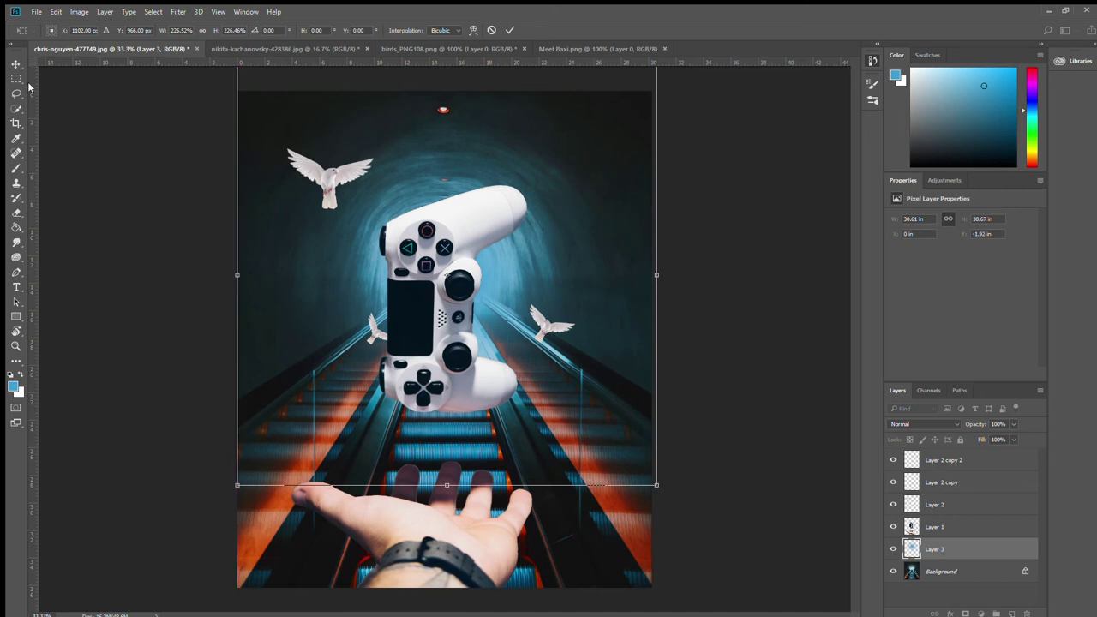
pyautogui.click(508, 30)
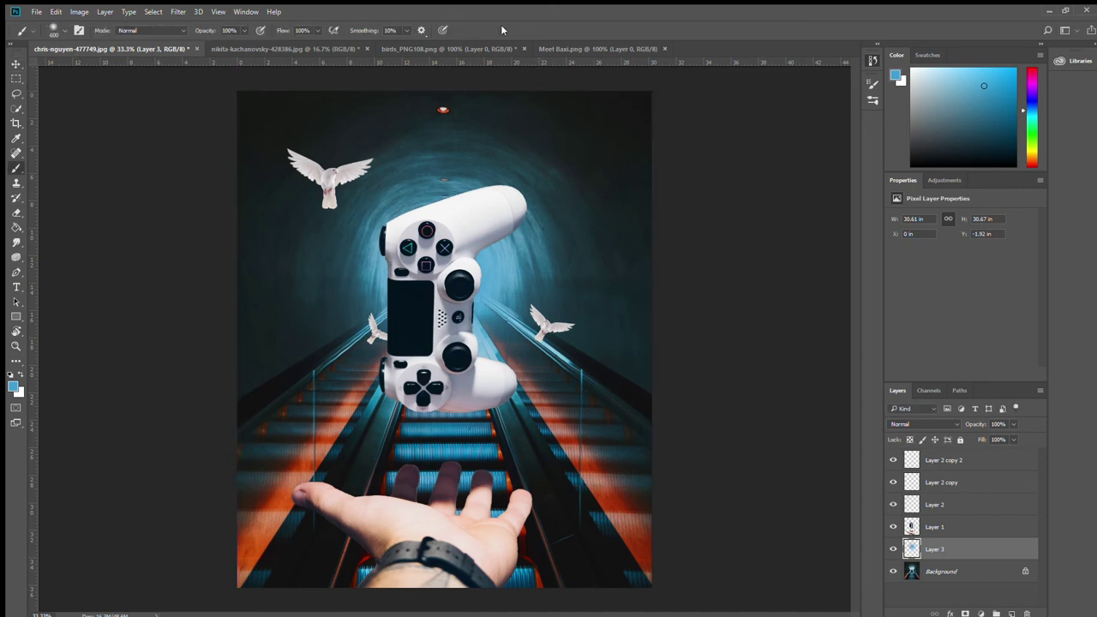
pyautogui.click(17, 63)
pyautogui.hotkey('ctrl', 't')
pyautogui.moveTo(546, 293); pyautogui.dragTo(535, 289)
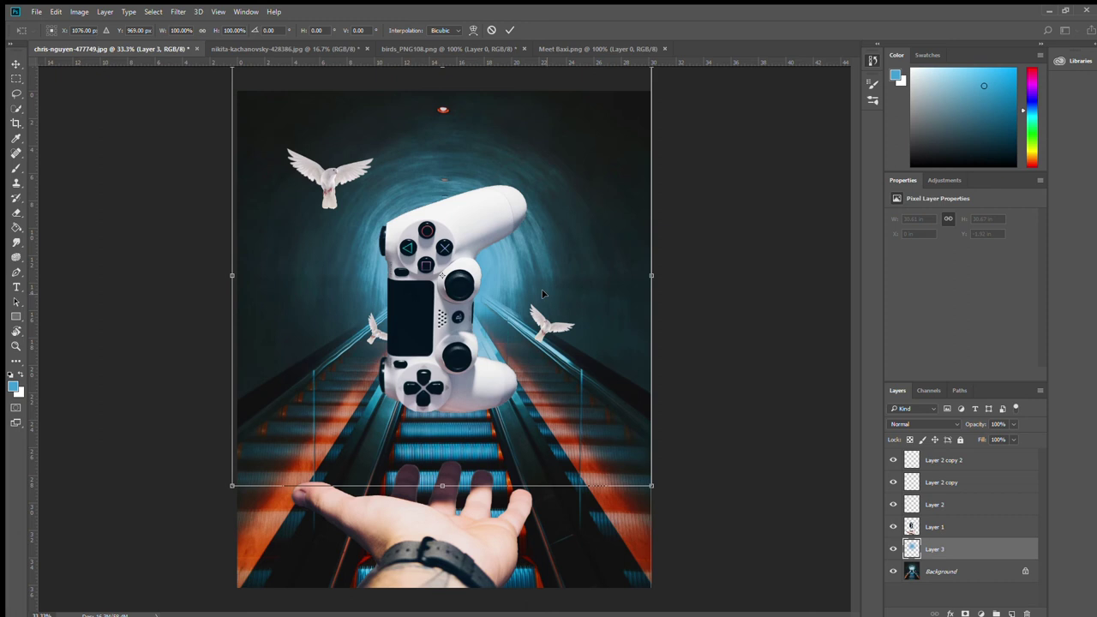
pyautogui.click(17, 65)
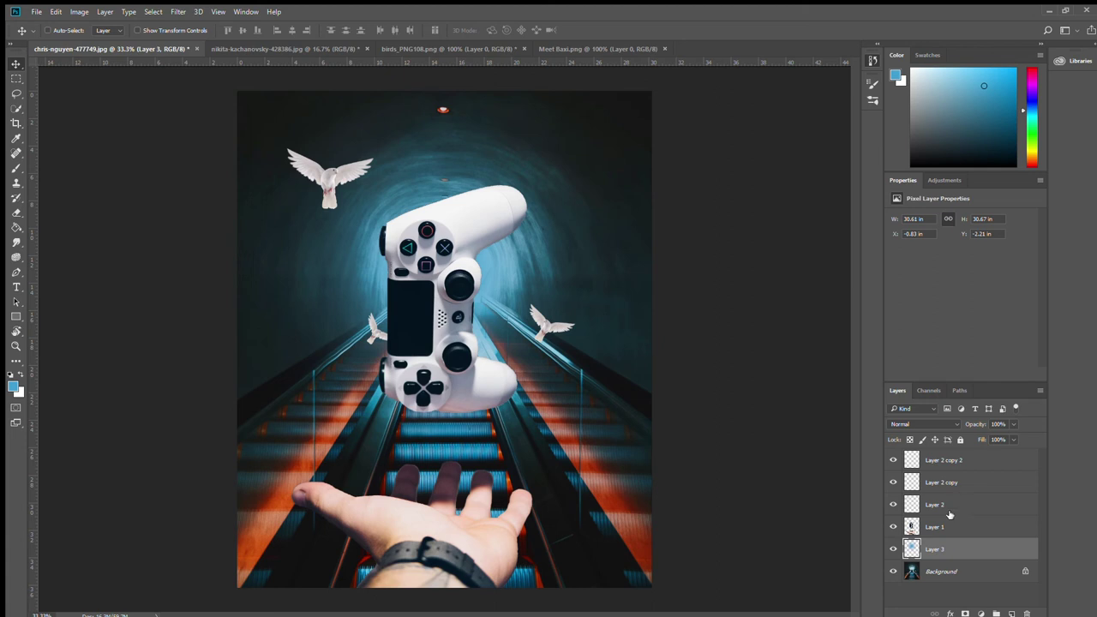
# Add a top layer and paint a soft salmon-red glow near the tunnel top, sampled from its red light
pyautogui.click(1011, 613)
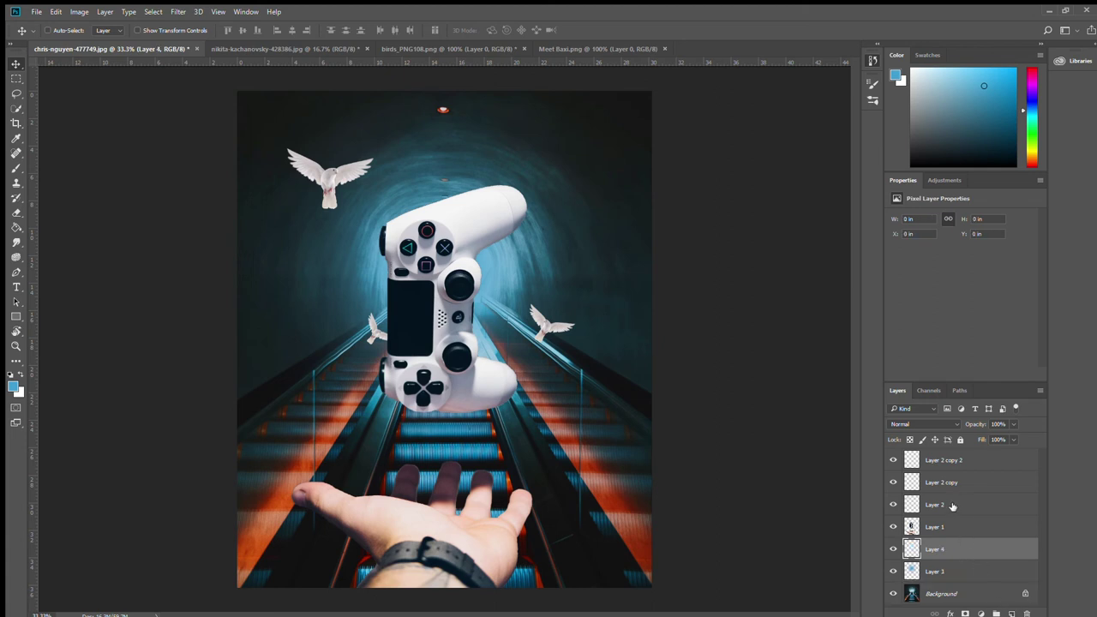
pyautogui.moveTo(934, 550); pyautogui.dragTo(940, 452)
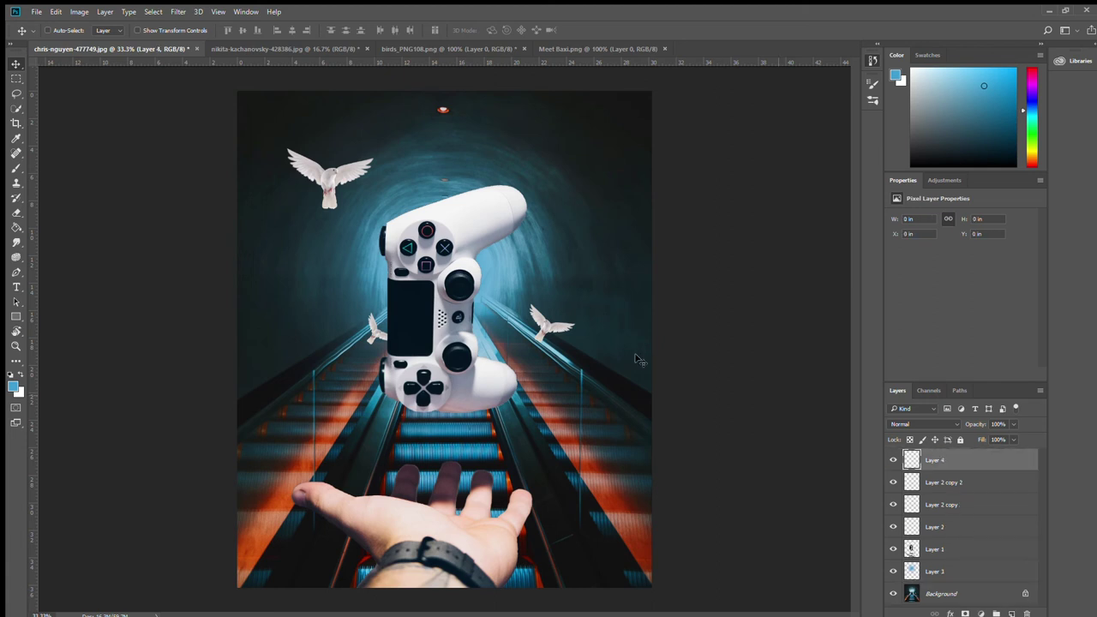
pyautogui.click(15, 137)
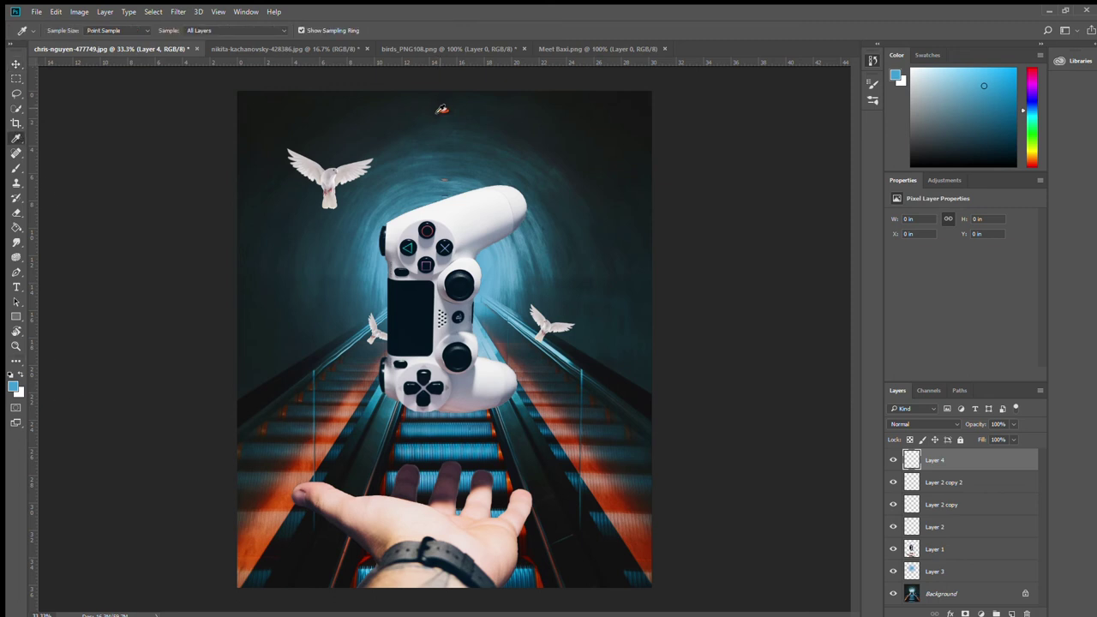
pyautogui.click(439, 113)
pyautogui.click(440, 113)
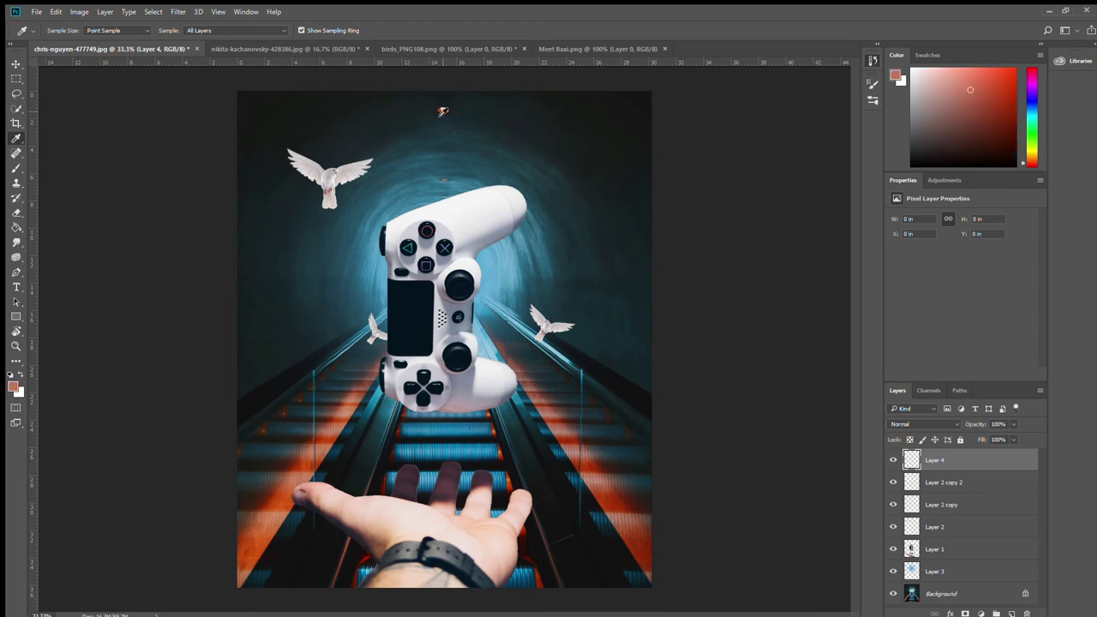
pyautogui.click(14, 169)
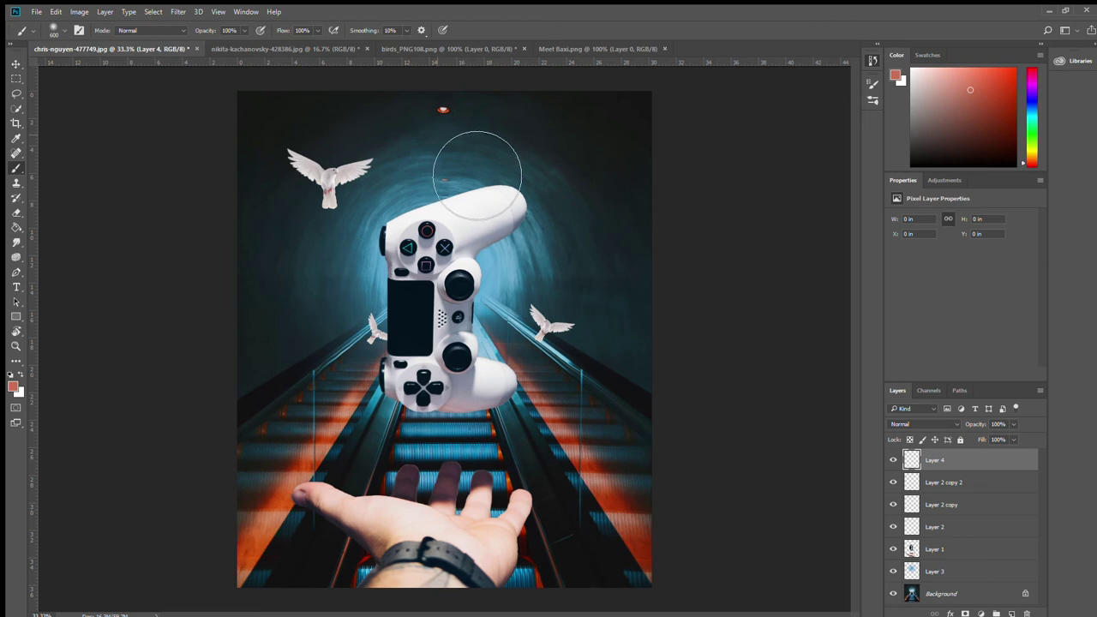
pyautogui.click(438, 135)
pyautogui.hotkey('ctrl', 't')
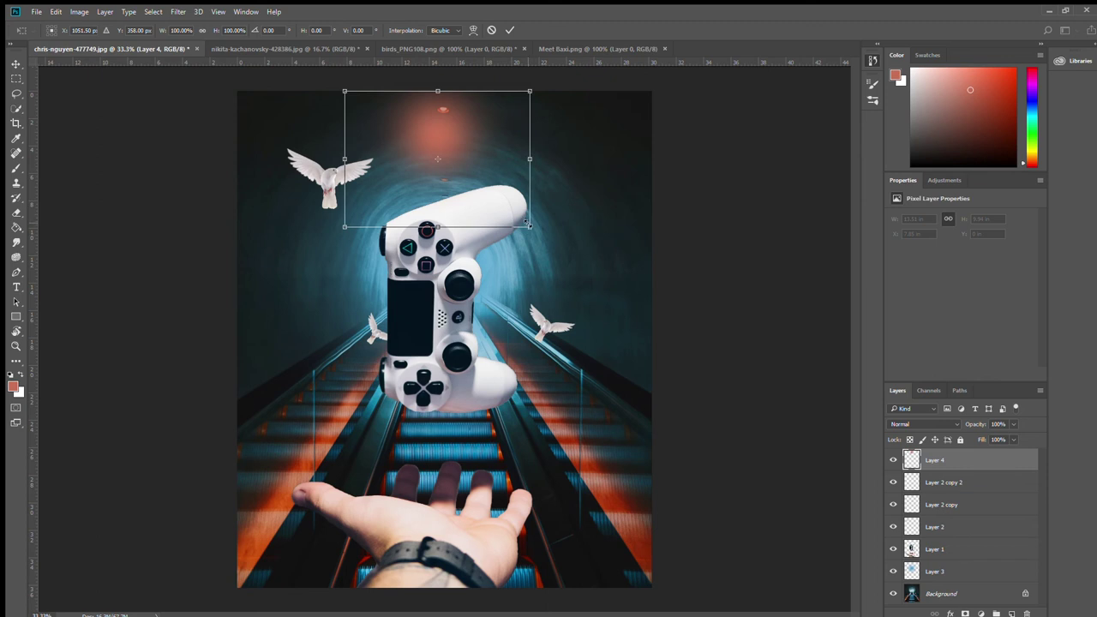
# Squeeze the red glow to about 29.5% width, shrink it, and place it below the tunnel light
pyautogui.moveTo(528, 224); pyautogui.dragTo(444, 274)
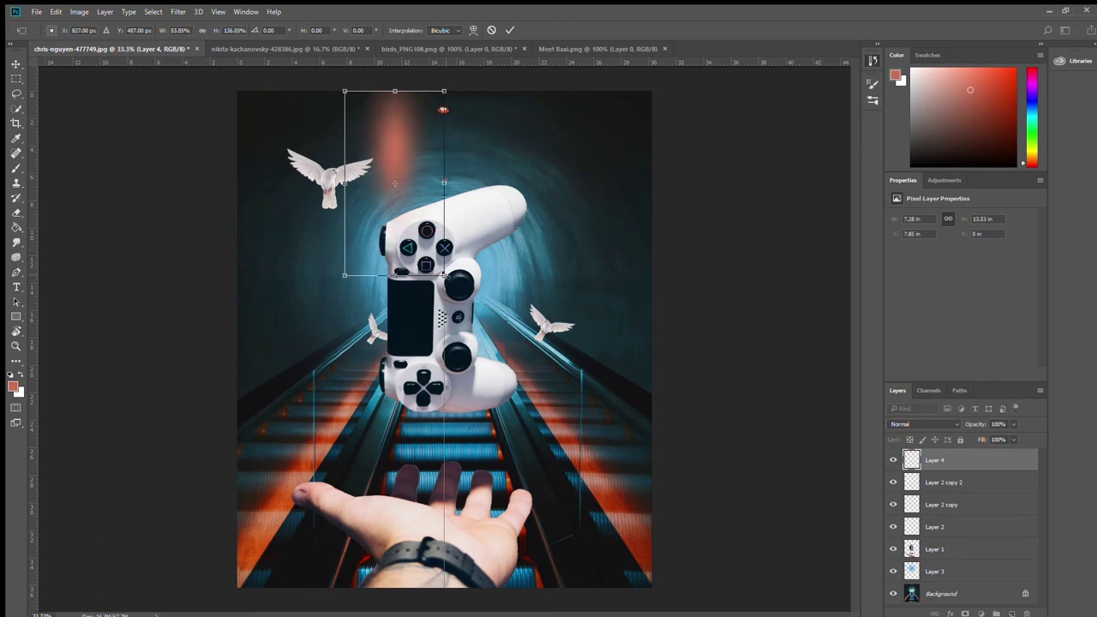
pyautogui.moveTo(414, 209); pyautogui.dragTo(463, 226)
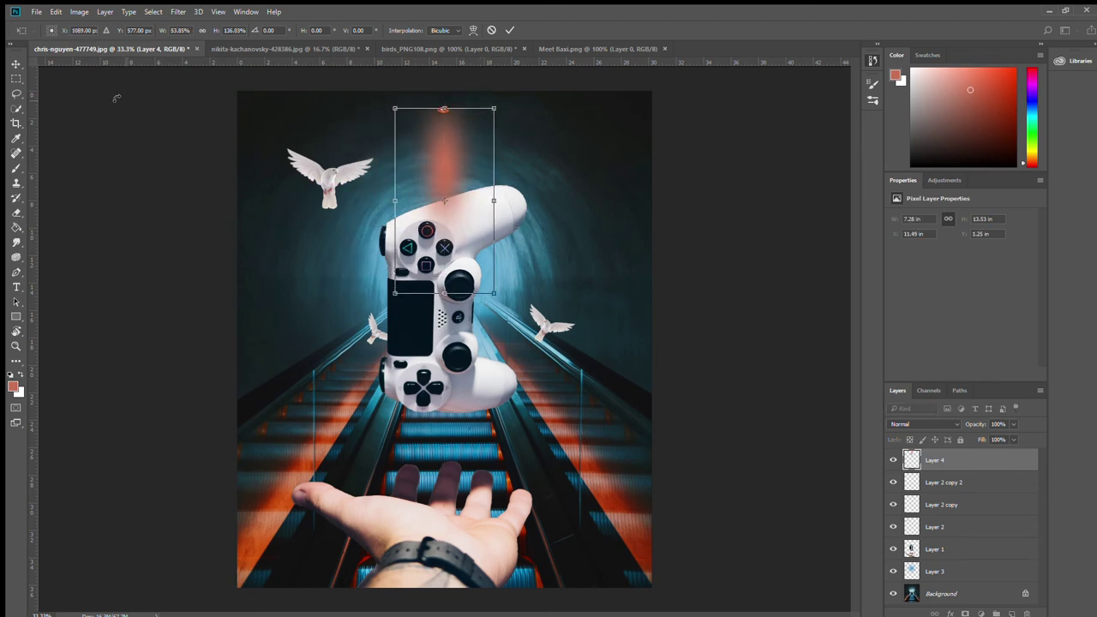
pyautogui.moveTo(493, 109); pyautogui.dragTo(448, 192)
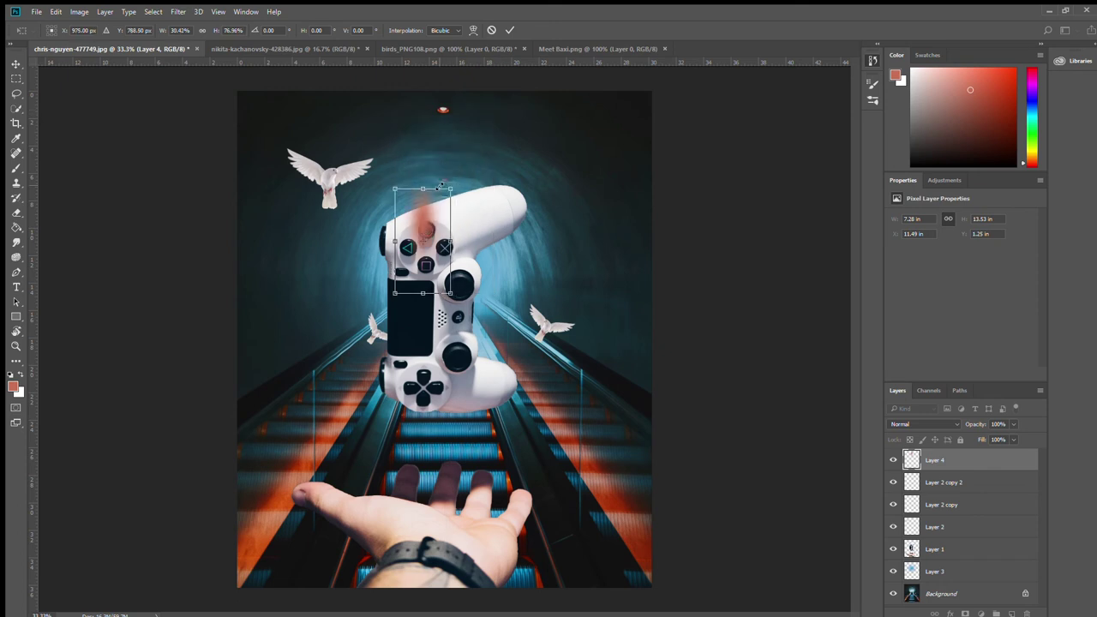
pyautogui.moveTo(434, 278)
pyautogui.mouseDown()
pyautogui.moveTo(454, 243)
pyautogui.moveTo(453, 198)
pyautogui.mouseUp()
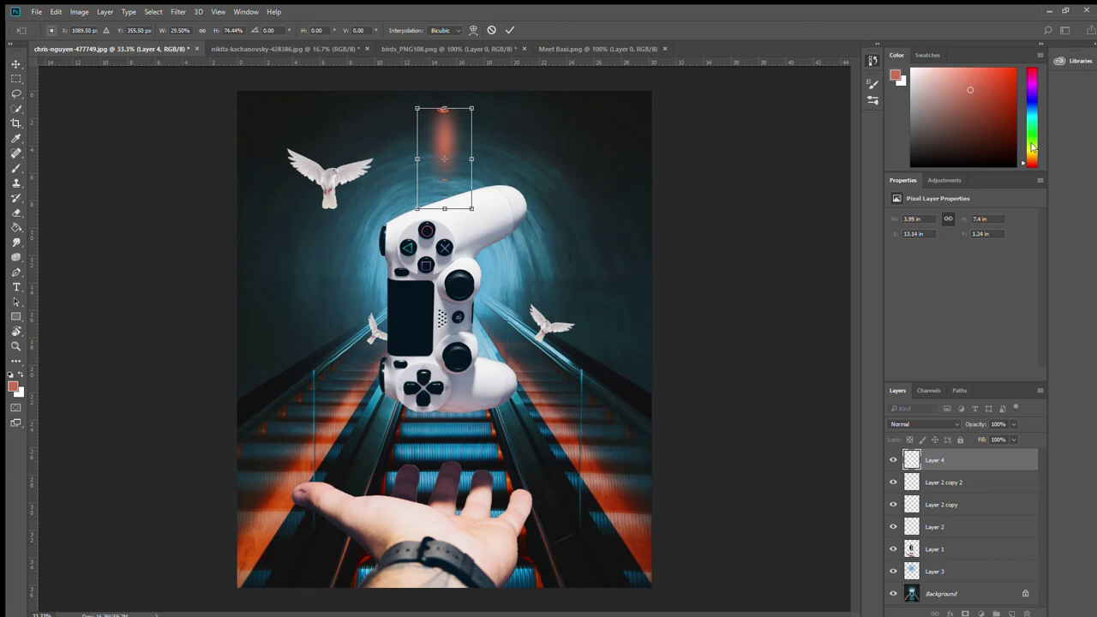
# Commit the beam's new shape and position, and pick a bright, slightly darker green colour
pyautogui.click(507, 31)
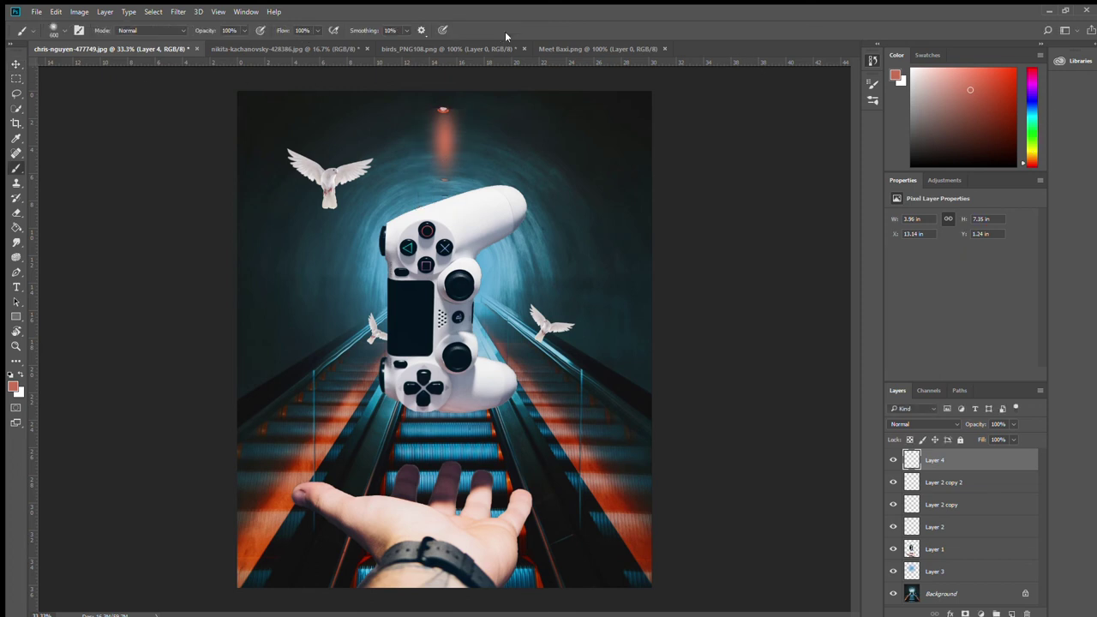
pyautogui.click(1027, 124)
pyautogui.click(1019, 70)
pyautogui.click(1017, 90)
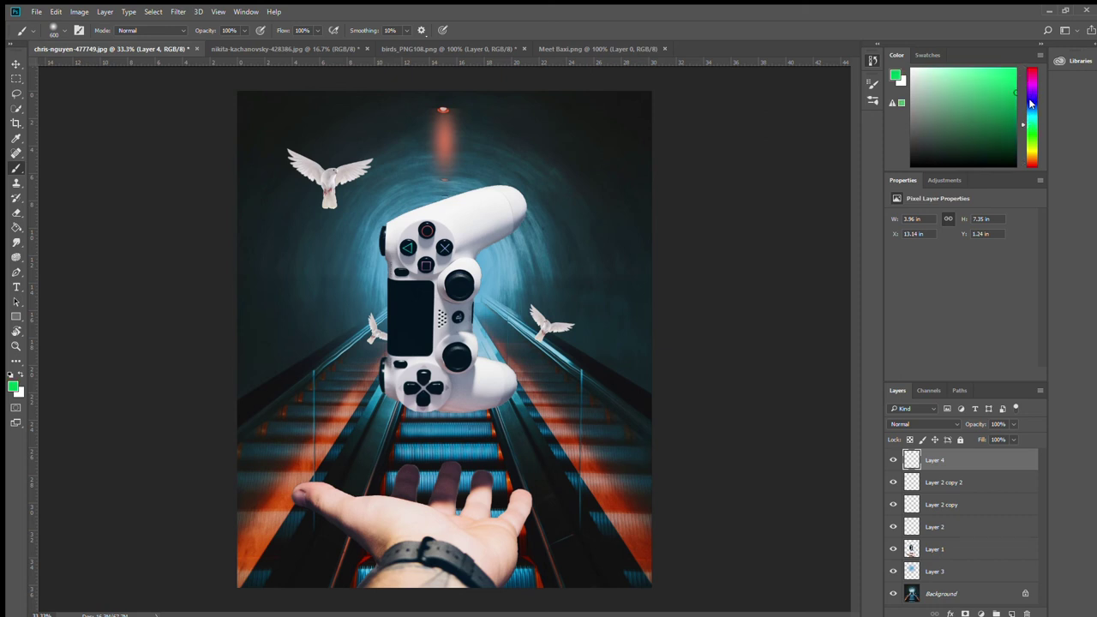
# Give the beam layer a yellow Color Overlay, comparing it against the original red beam
pyautogui.press('space')
pyautogui.press('Return')
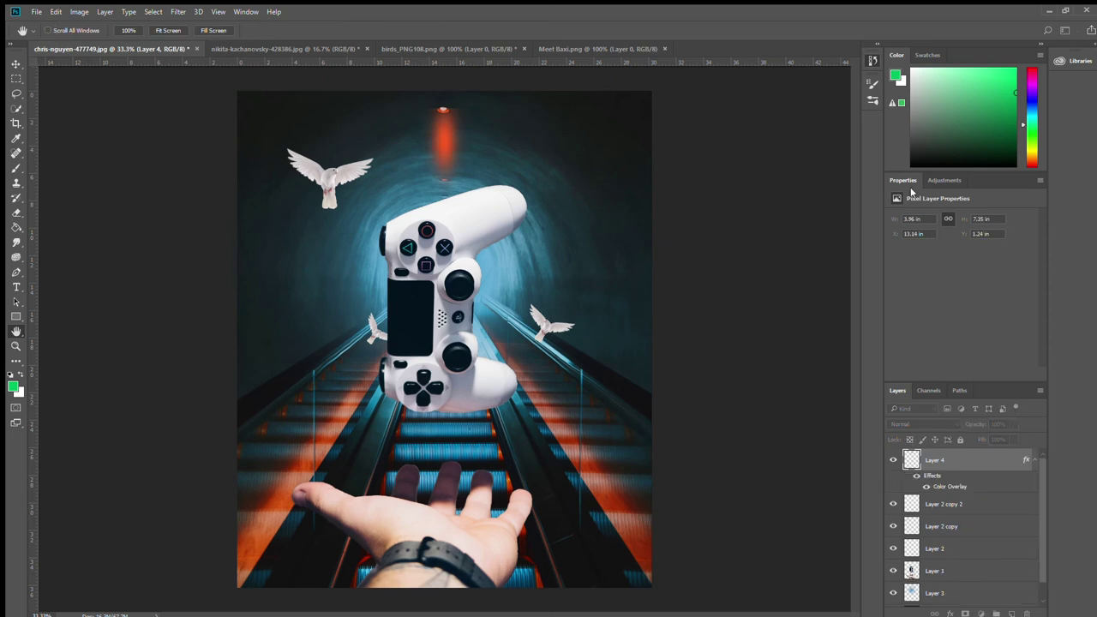
pyautogui.press('i')
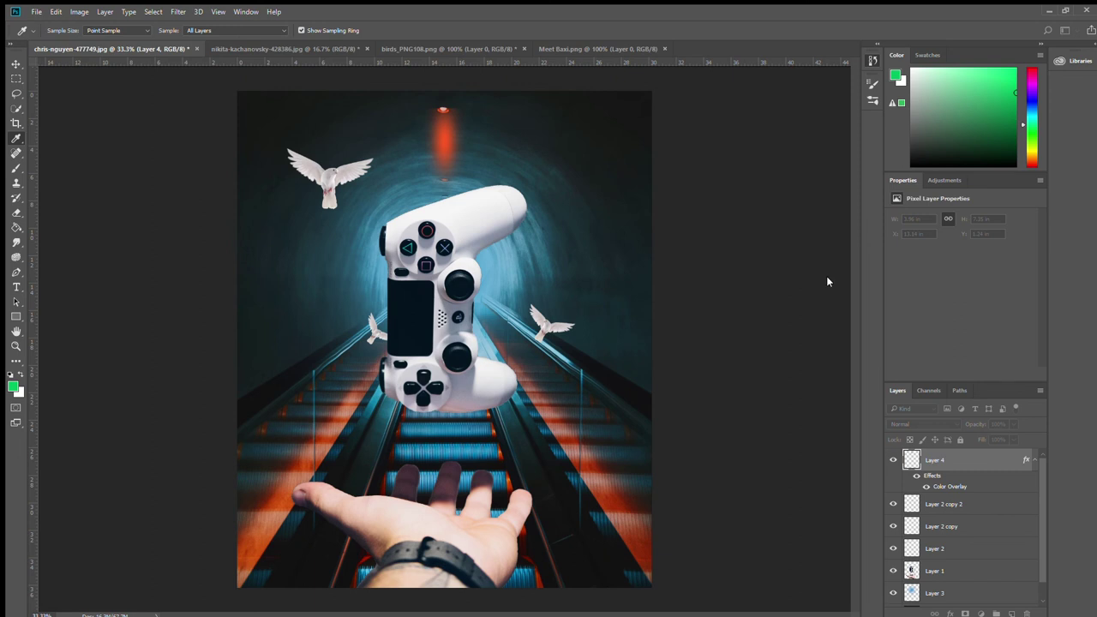
pyautogui.press('Return')
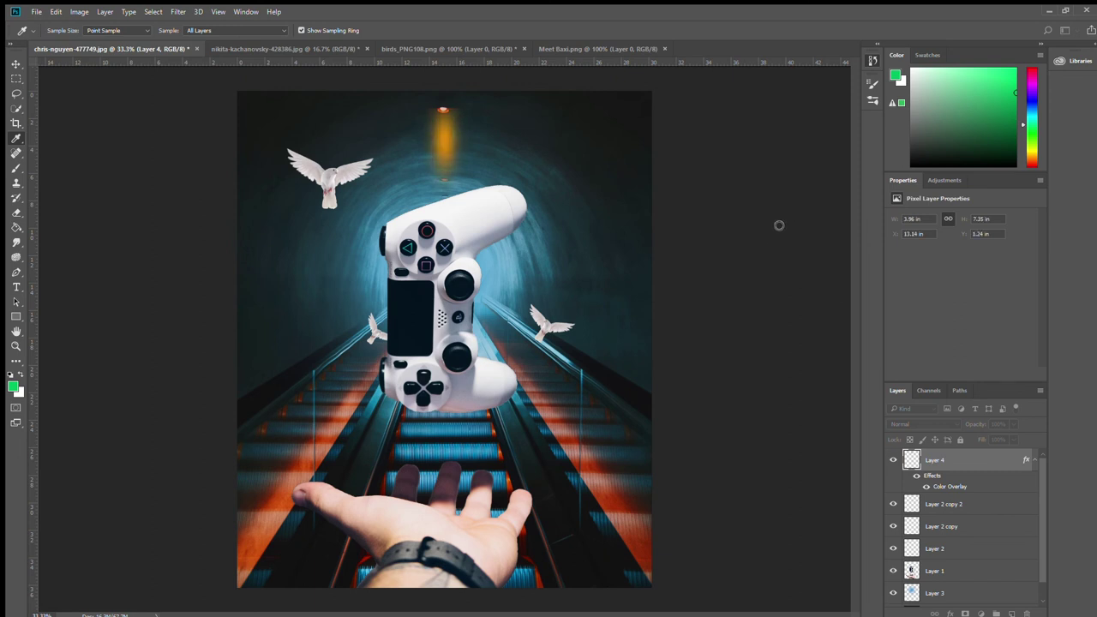
pyautogui.hotkey('ctrl', 'z')
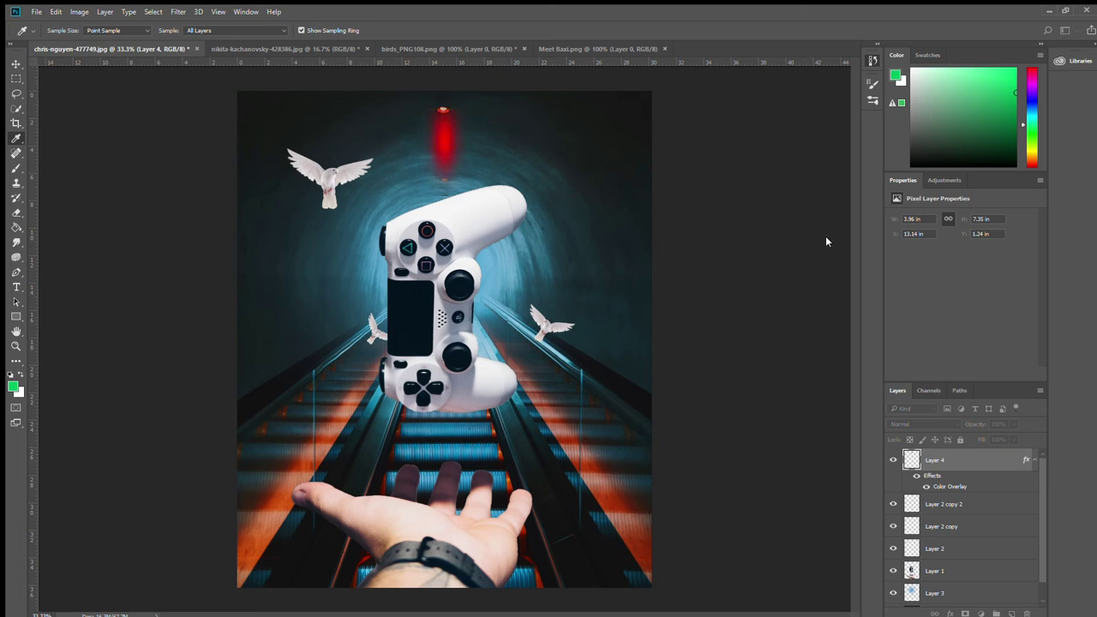
pyautogui.hotkey('ctrl', 'z')
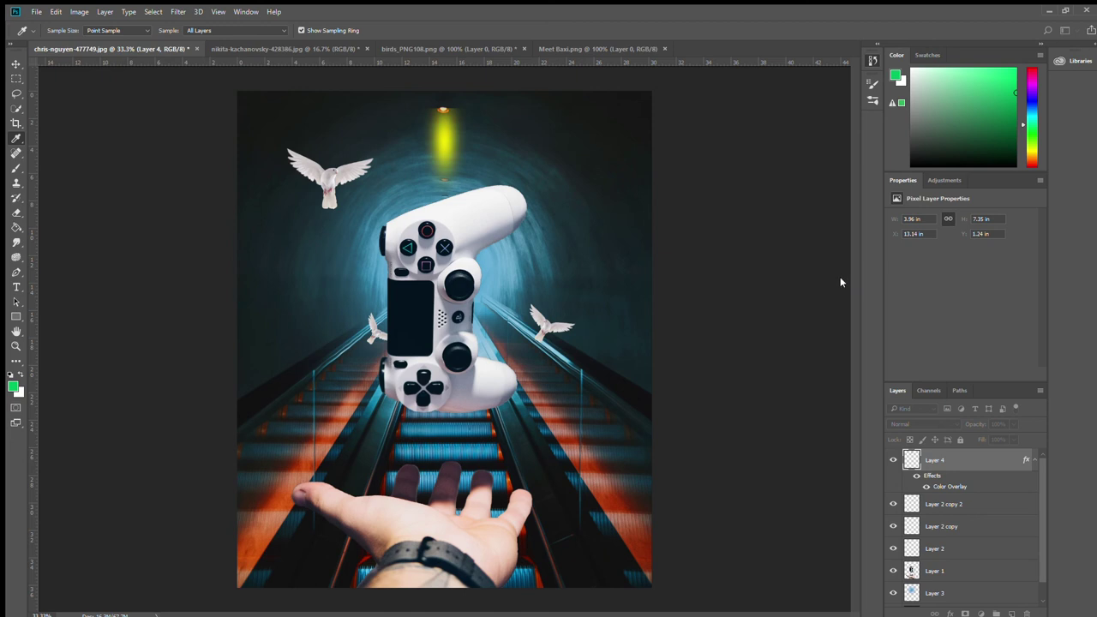
pyautogui.hotkey('ctrl', 'z')
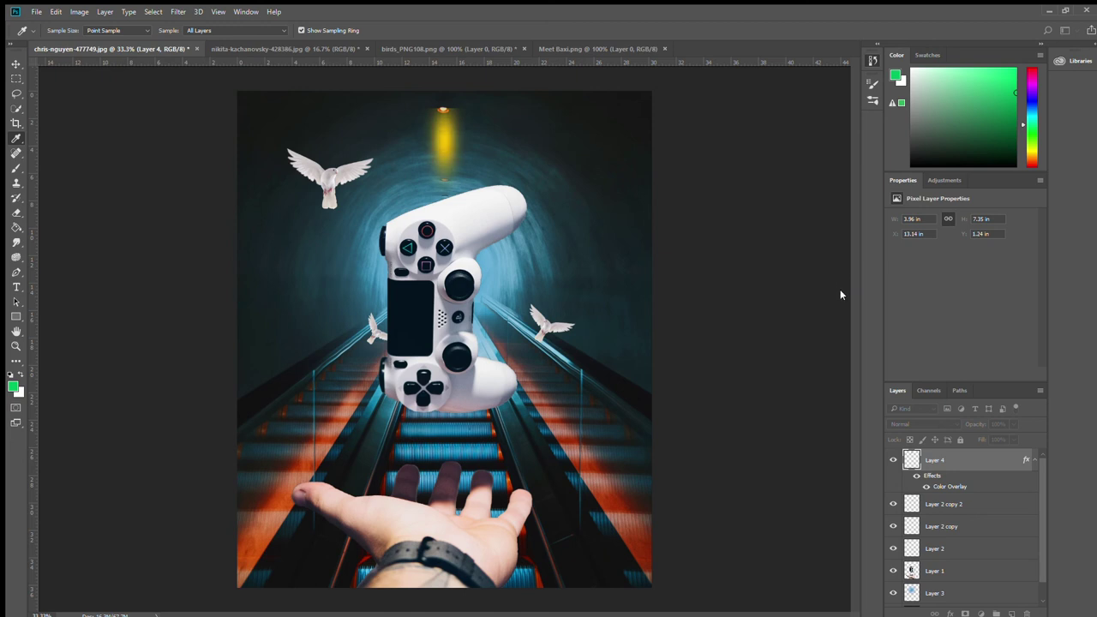
# Rescale the yellow light streak on Layer 4 and reposition it at the tunnel's end
pyautogui.press('b')
pyautogui.hotkey('ctrl', 't')
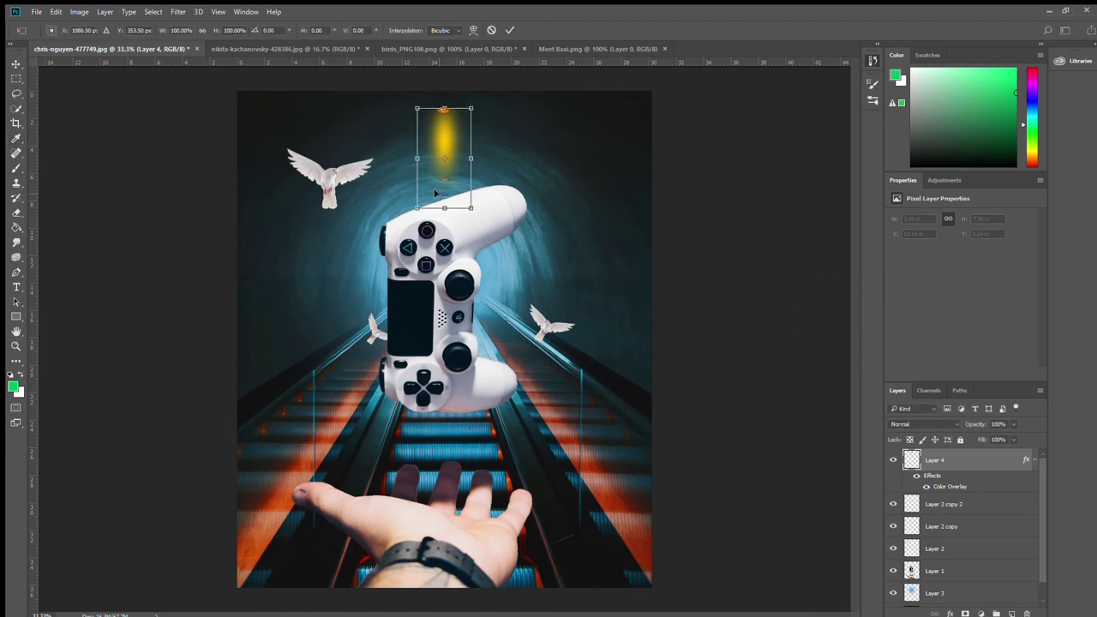
pyautogui.moveTo(470, 207); pyautogui.dragTo(451, 152)
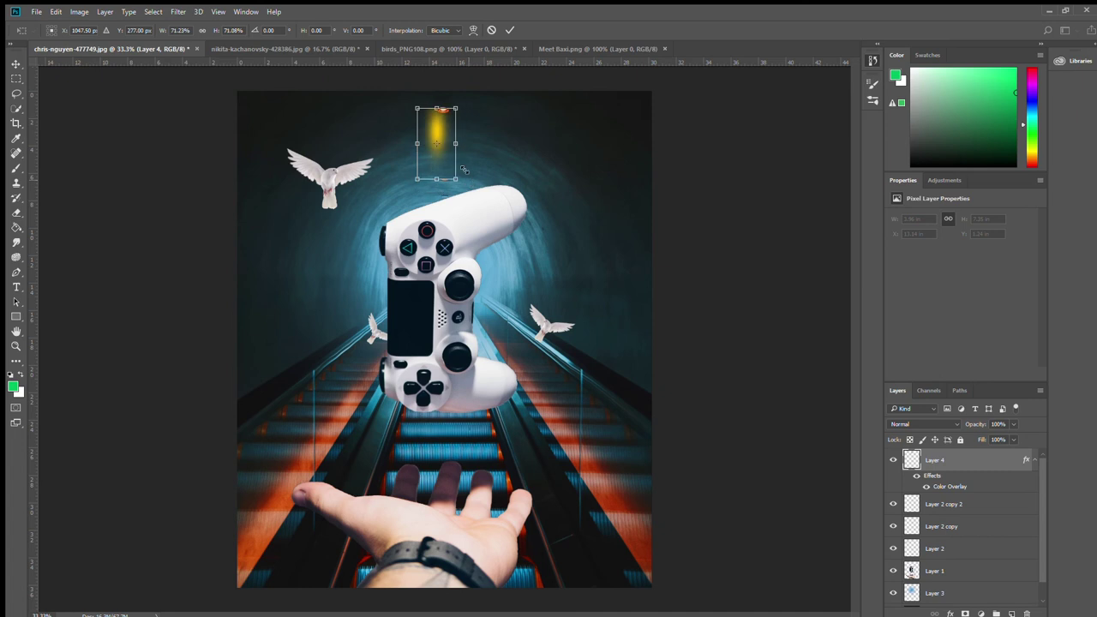
pyautogui.moveTo(447, 161)
pyautogui.mouseDown()
pyautogui.moveTo(454, 208)
pyautogui.moveTo(437, 181)
pyautogui.mouseUp()
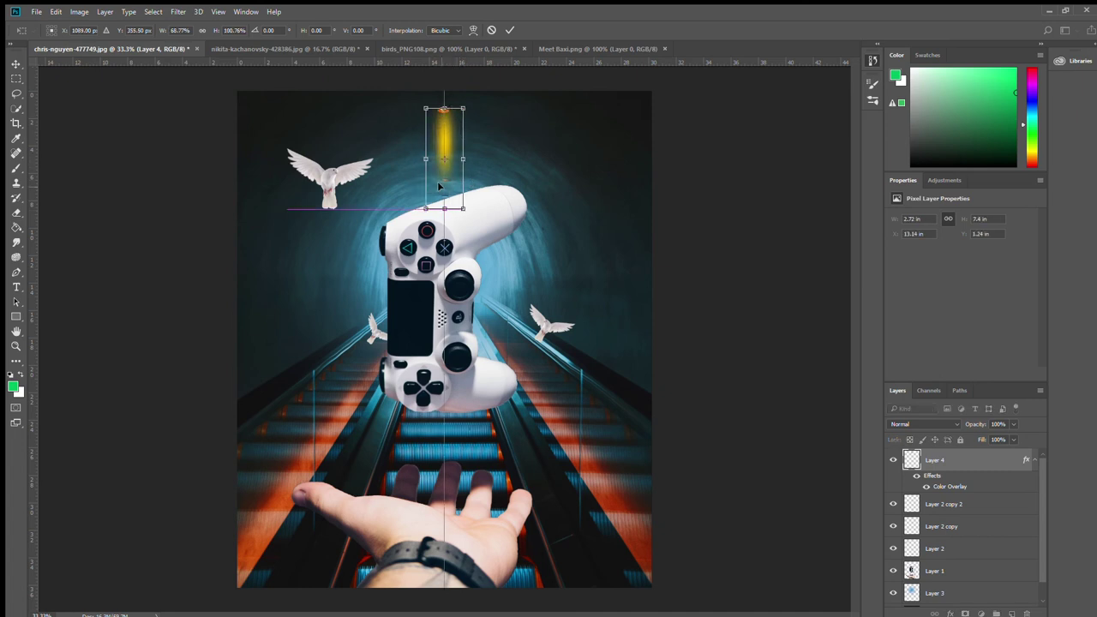
pyautogui.click(14, 60)
pyautogui.moveTo(439, 158); pyautogui.dragTo(437, 159)
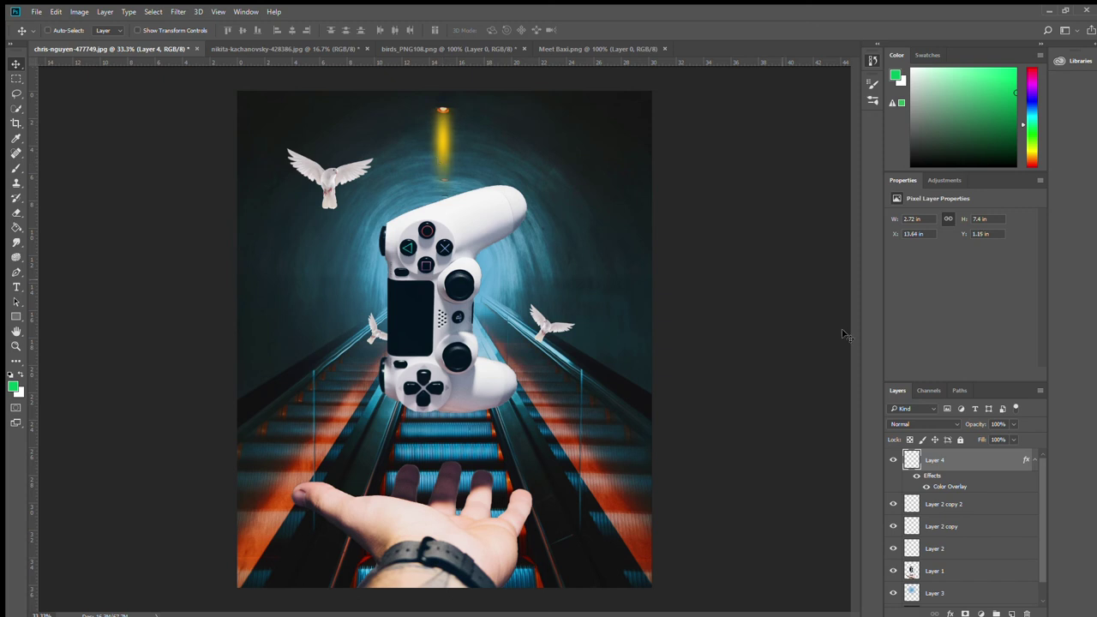
# Dim Layer 4's yellow light to 43% opacity
pyautogui.press('6')
pyautogui.press('2')
pyautogui.moveTo(990, 438); pyautogui.dragTo(983, 438)
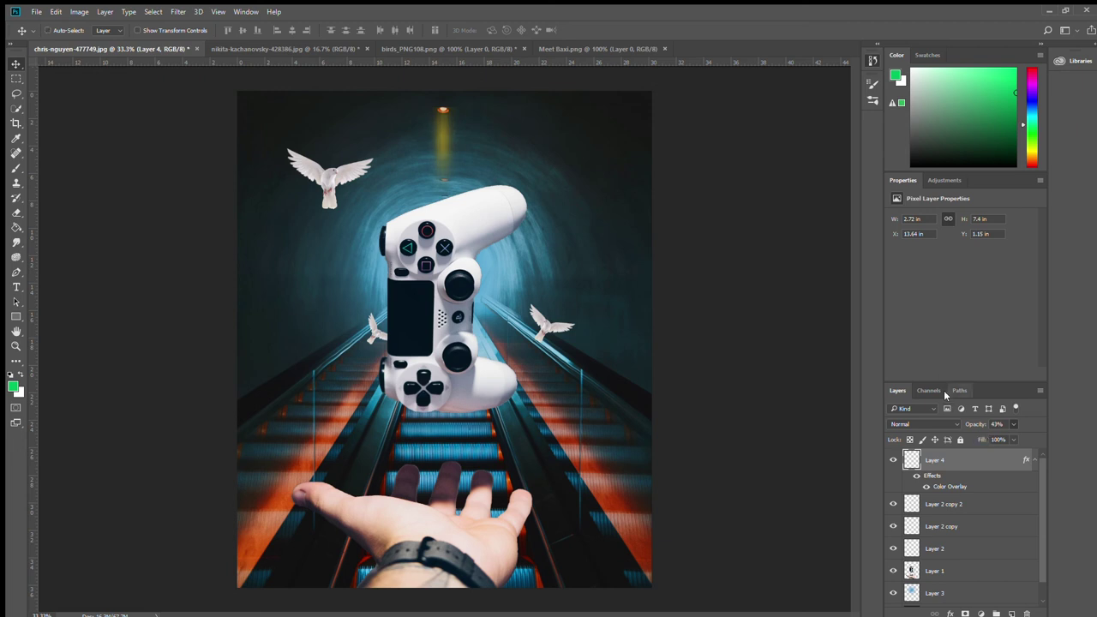
pyautogui.click(16, 211)
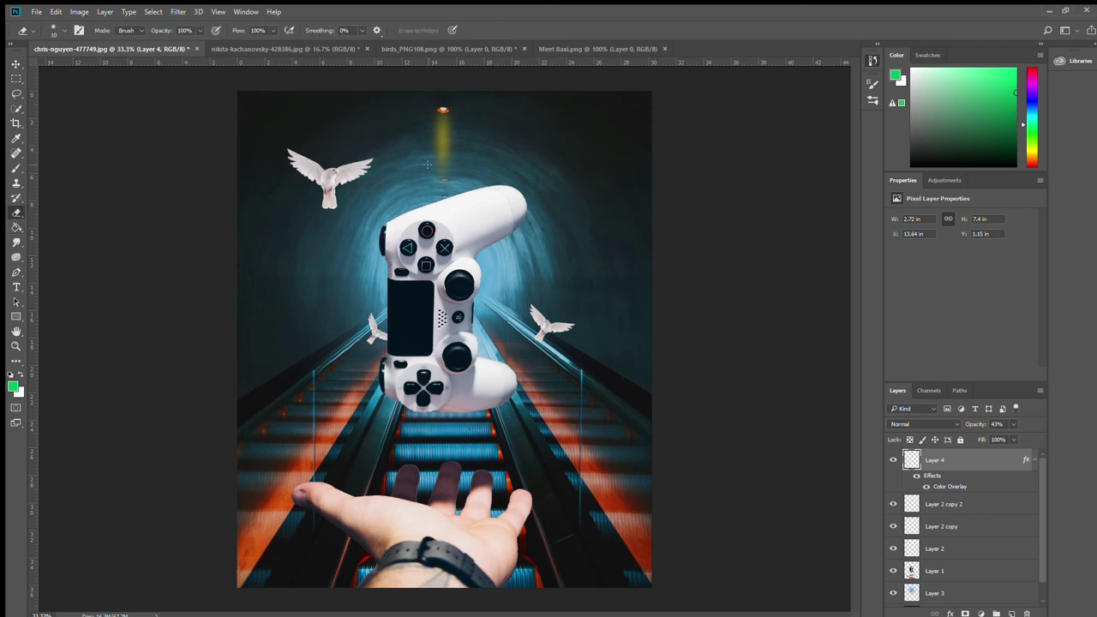
# Erase and soften the lower end of the yellow streak, then bring up Meet Baxi.png
pyautogui.moveTo(430, 160); pyautogui.dragTo(492, 170)
pyautogui.moveTo(492, 170); pyautogui.dragTo(509, 150)
pyautogui.click(567, 49)
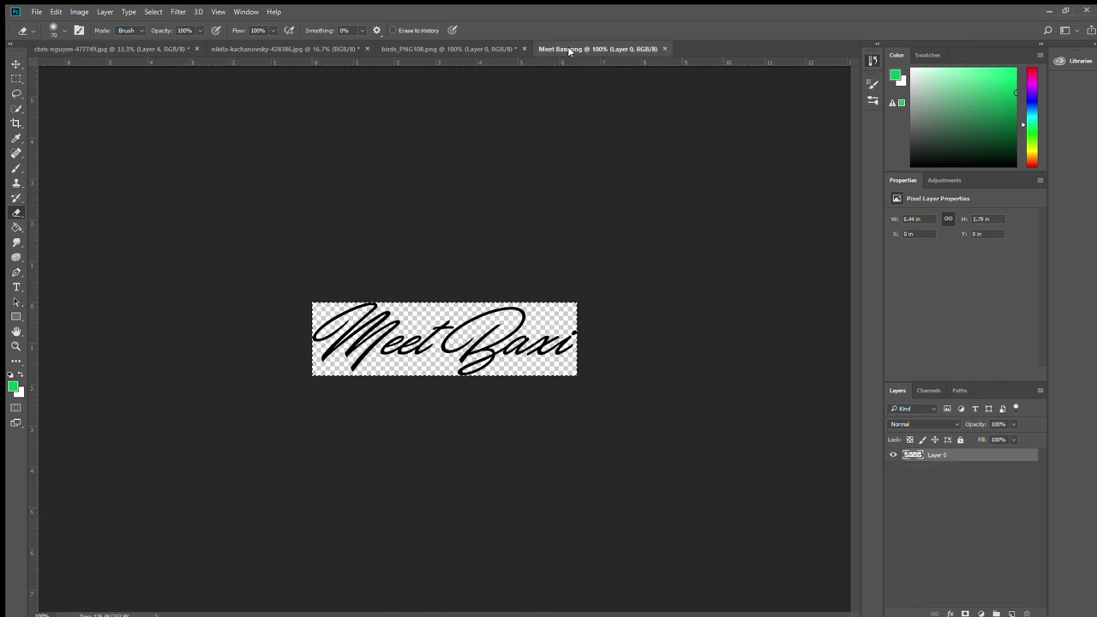
# Paste the Meet Baxi signature into the composite, invert it to white and shrink it to about 38%
pyautogui.click(93, 49)
pyautogui.hotkey('ctrl', 'v')
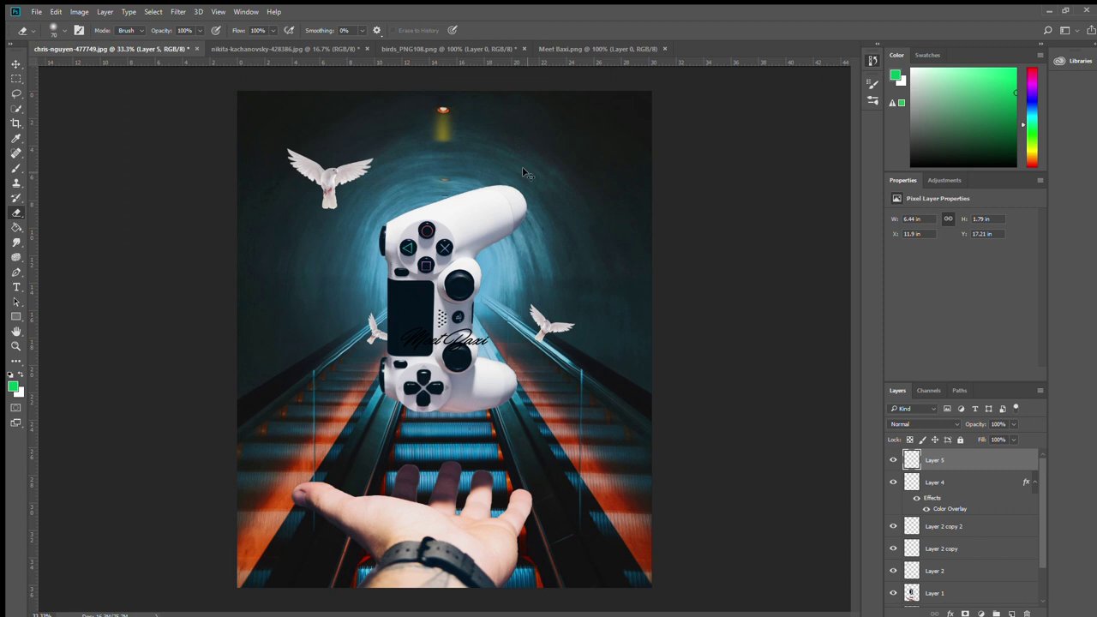
pyautogui.hotkey('ctrl', 'i')
pyautogui.hotkey('ctrl', 't')
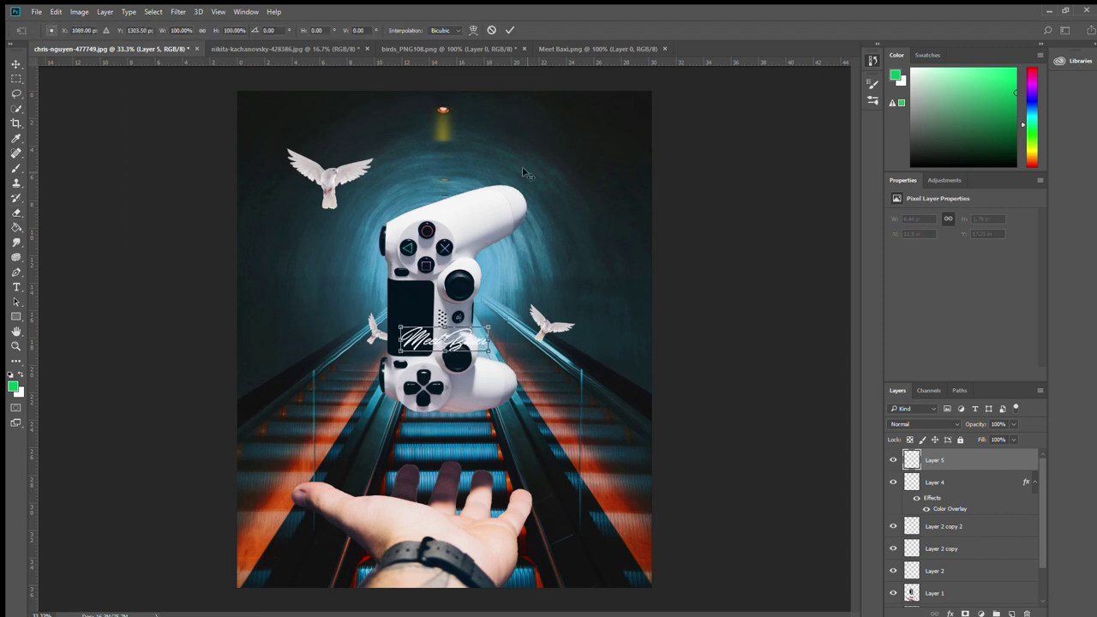
pyautogui.moveTo(489, 328)
pyautogui.mouseDown()
pyautogui.moveTo(433, 342)
pyautogui.moveTo(447, 132)
pyautogui.mouseUp()
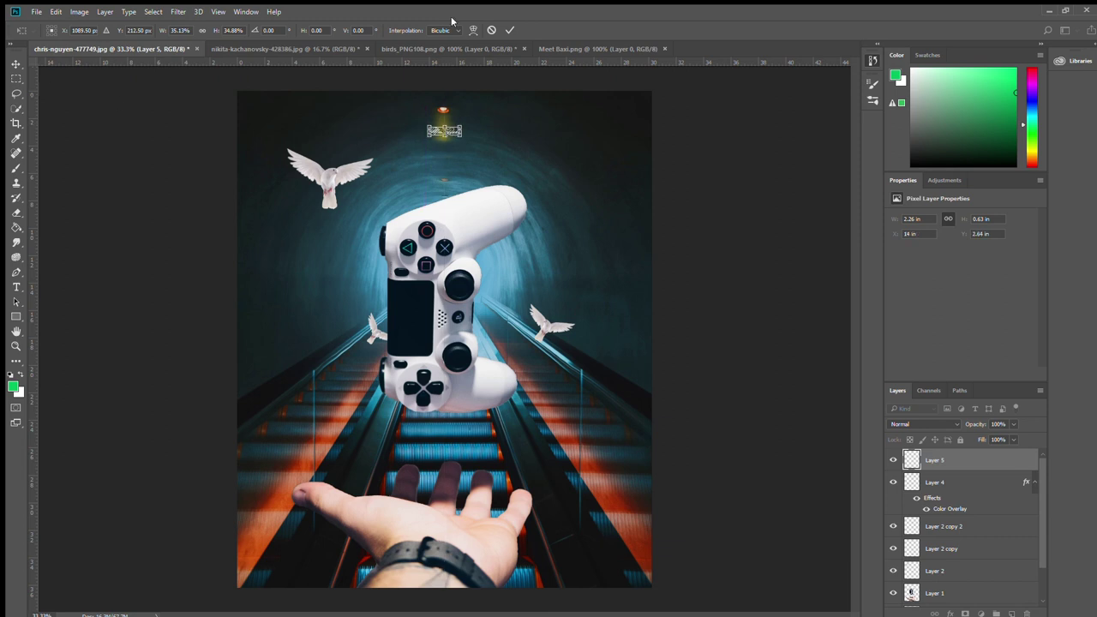
pyautogui.click(502, 30)
# Nudge the signature slightly up and left just below the tunnel light
pyautogui.press('e')
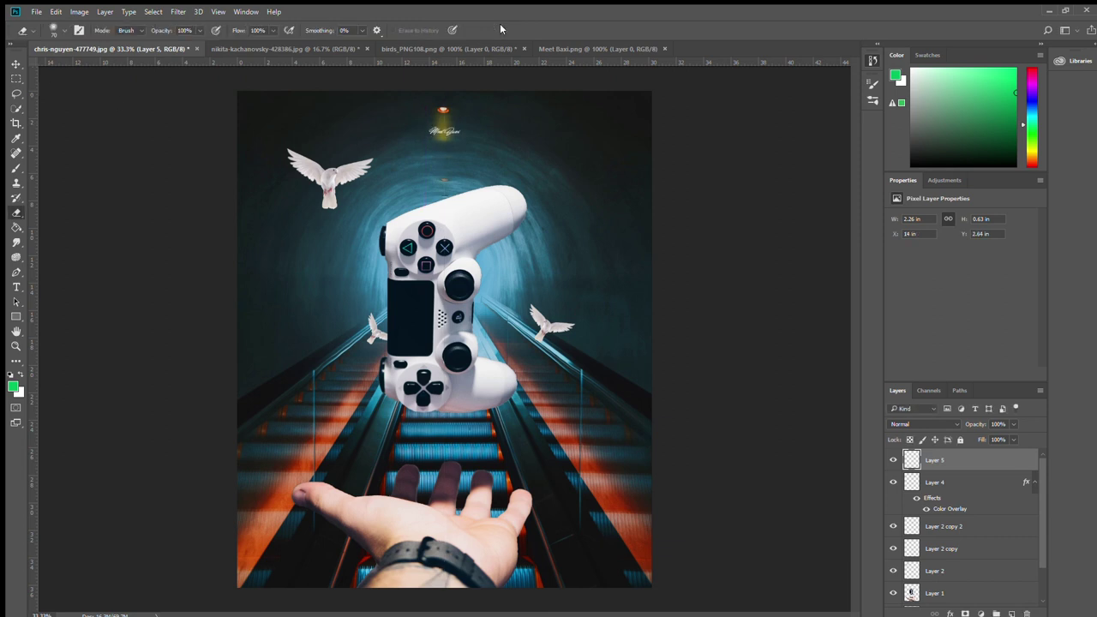
pyautogui.hotkey('ctrl', 't')
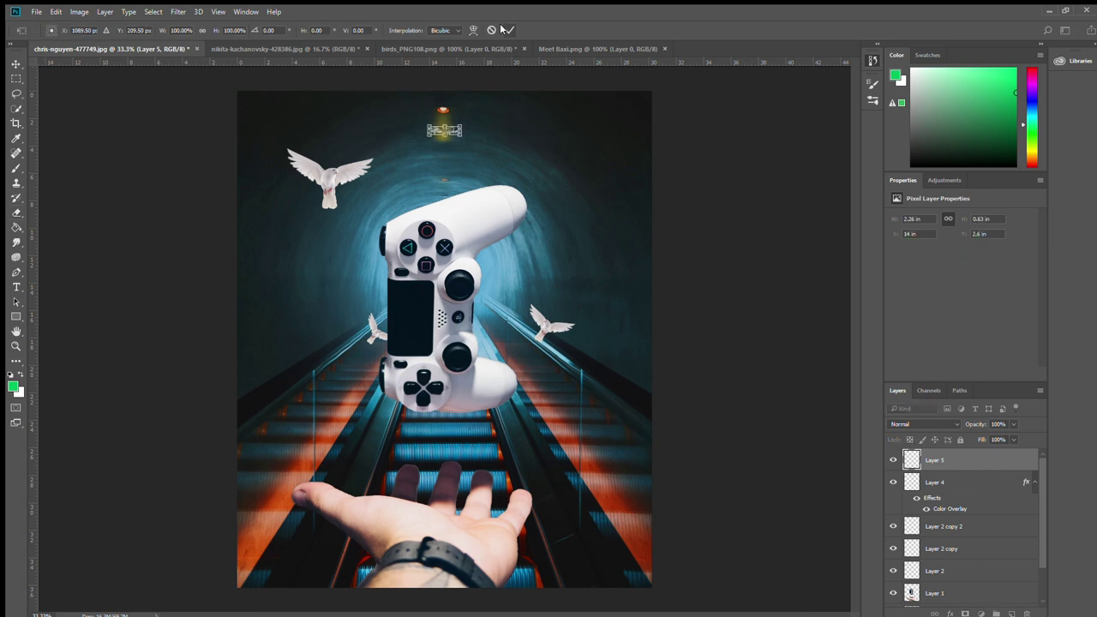
pyautogui.press('Up')
pyautogui.press('Up')
pyautogui.press('Up')
pyautogui.press('Left')
pyautogui.press('Left')
pyautogui.press('Left')
pyautogui.click(509, 30)
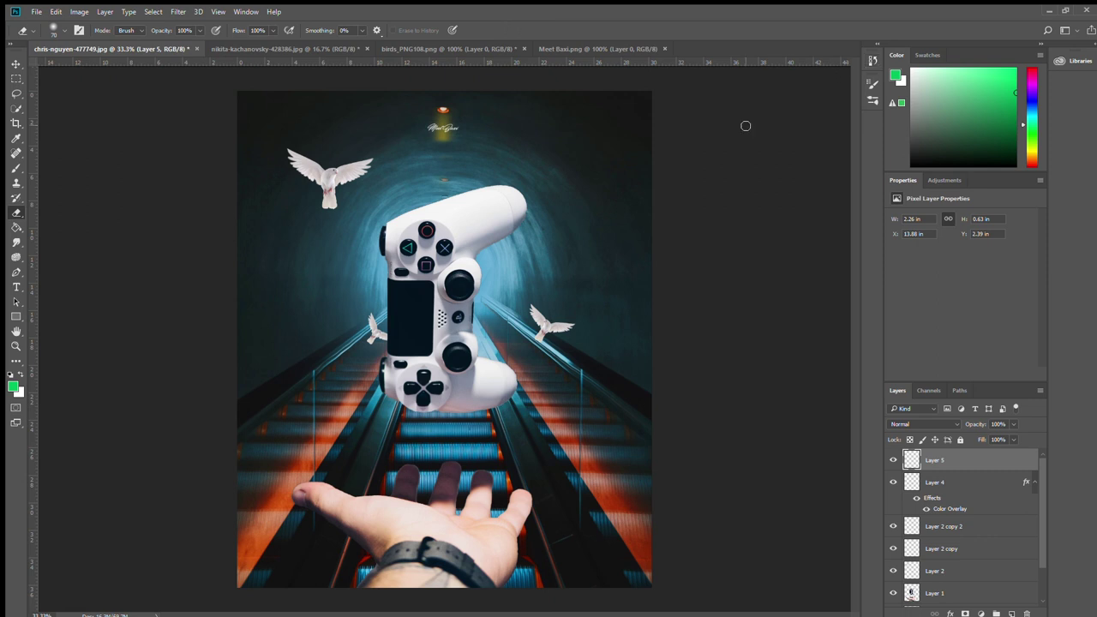
pyautogui.press('f')
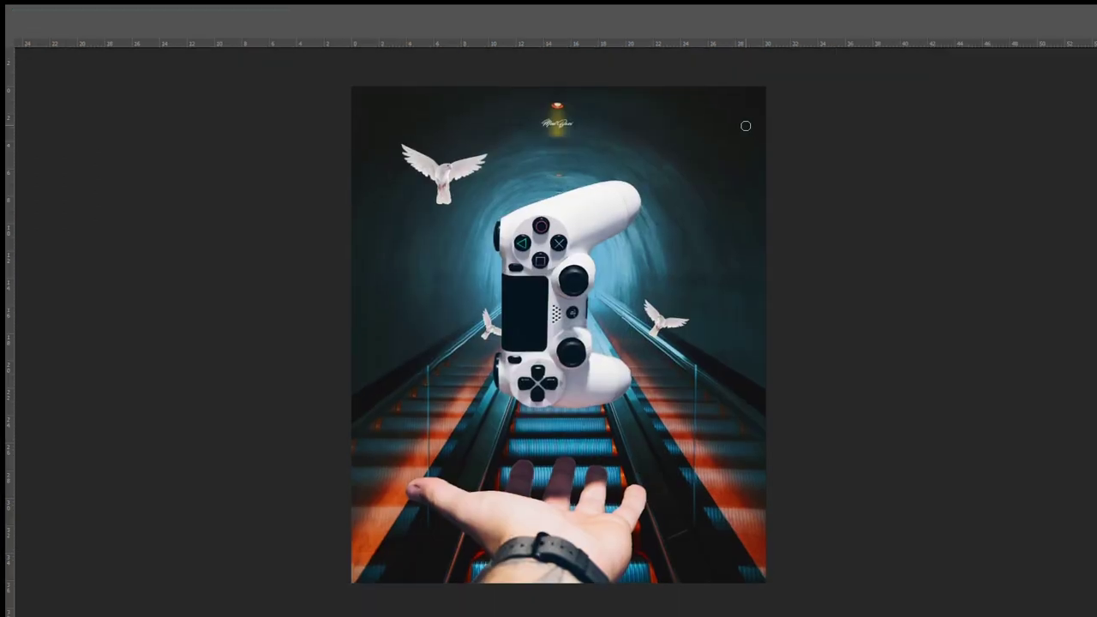
pyautogui.press('f')
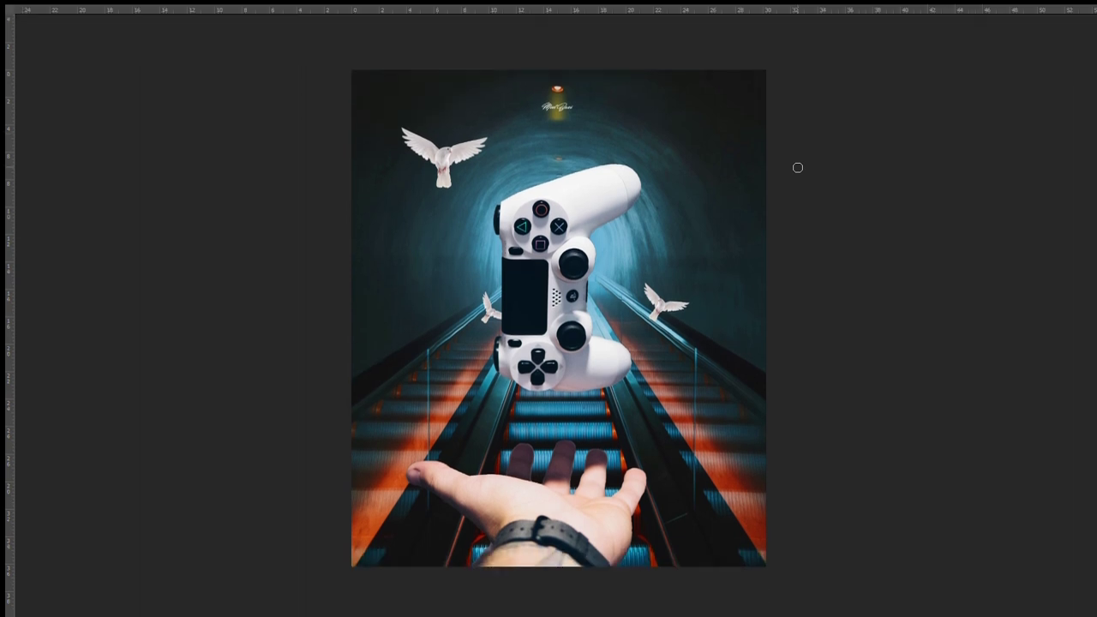
pyautogui.hotkey('ctrl', '+')
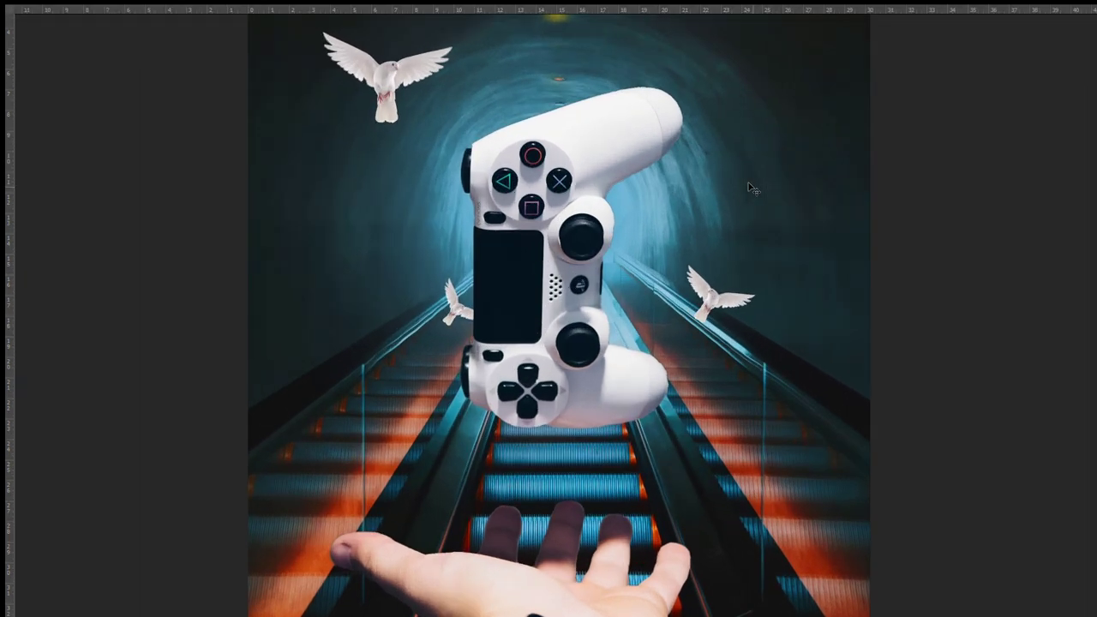
pyautogui.hotkey('ctrl', '+')
pyautogui.hotkey('ctrl', '+')
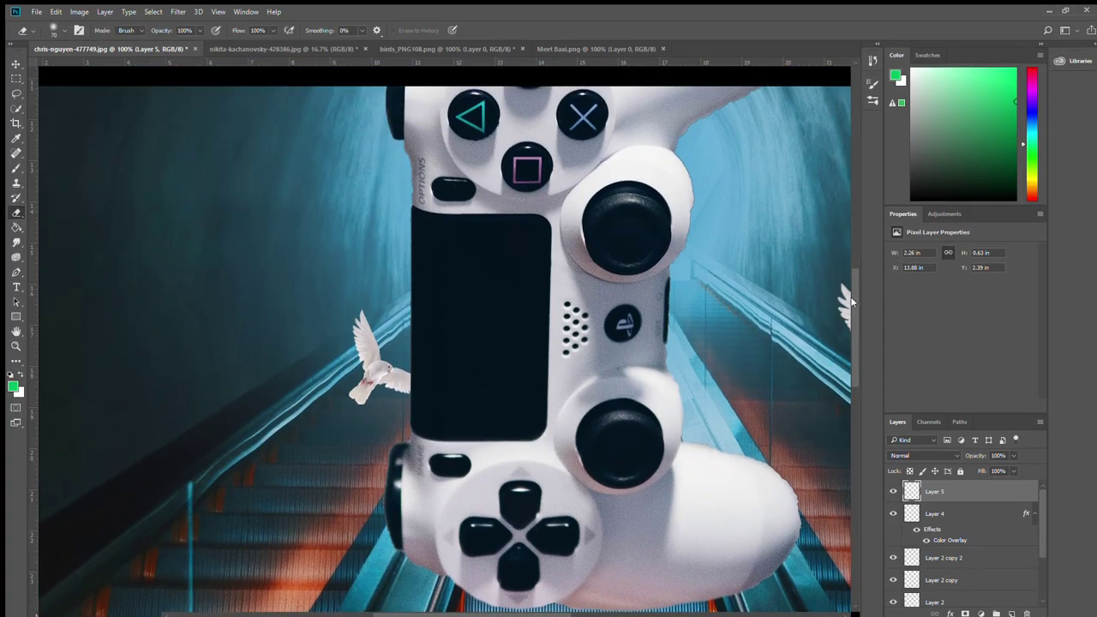
pyautogui.press('Tab')
pyautogui.moveTo(1090, 273)
pyautogui.mouseDown()
pyautogui.moveTo(1095, 155)
pyautogui.moveTo(1090, 300)
pyautogui.mouseUp()
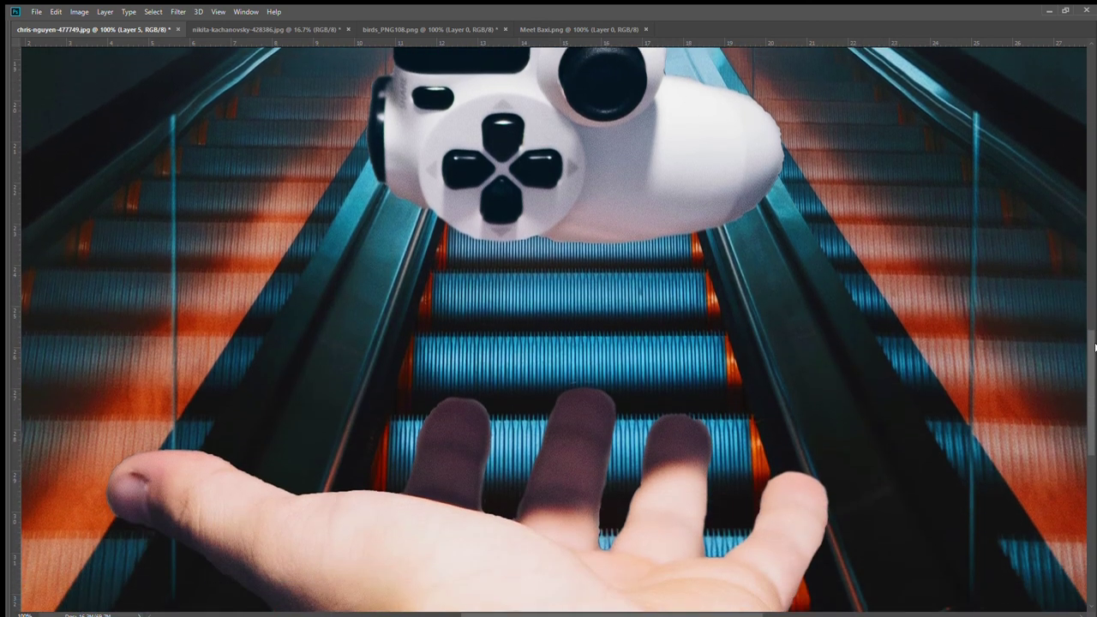
pyautogui.moveTo(1091, 300)
pyautogui.mouseDown()
pyautogui.moveTo(1084, 409)
pyautogui.moveTo(1087, 170)
pyautogui.mouseUp()
pyautogui.press('Tab')
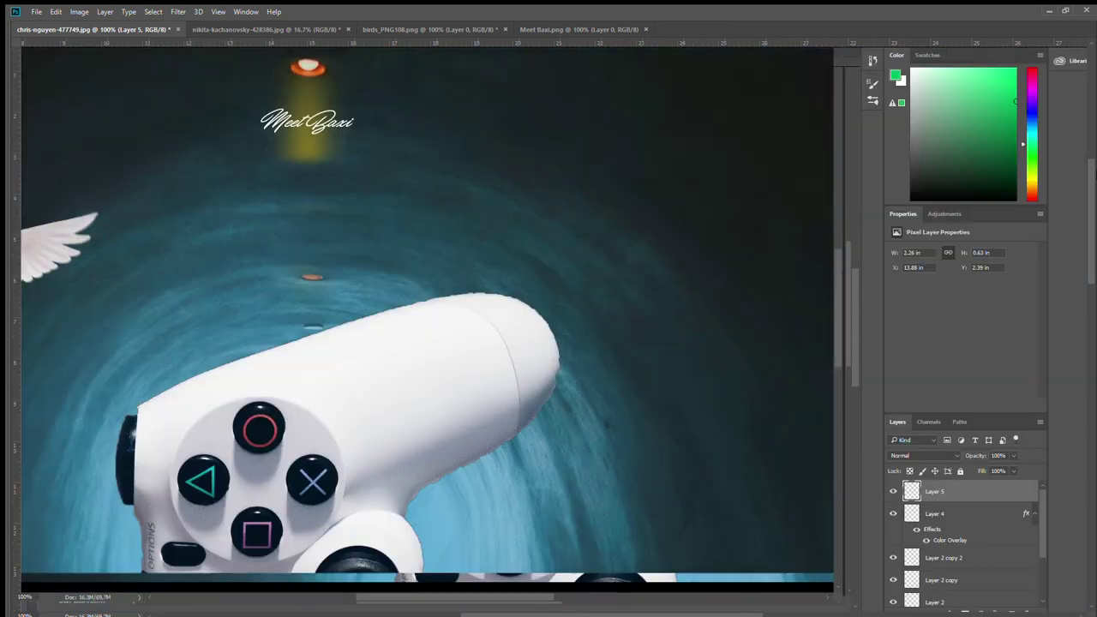
pyautogui.hotkey('ctrl', '-')
pyautogui.hotkey('ctrl', '-')
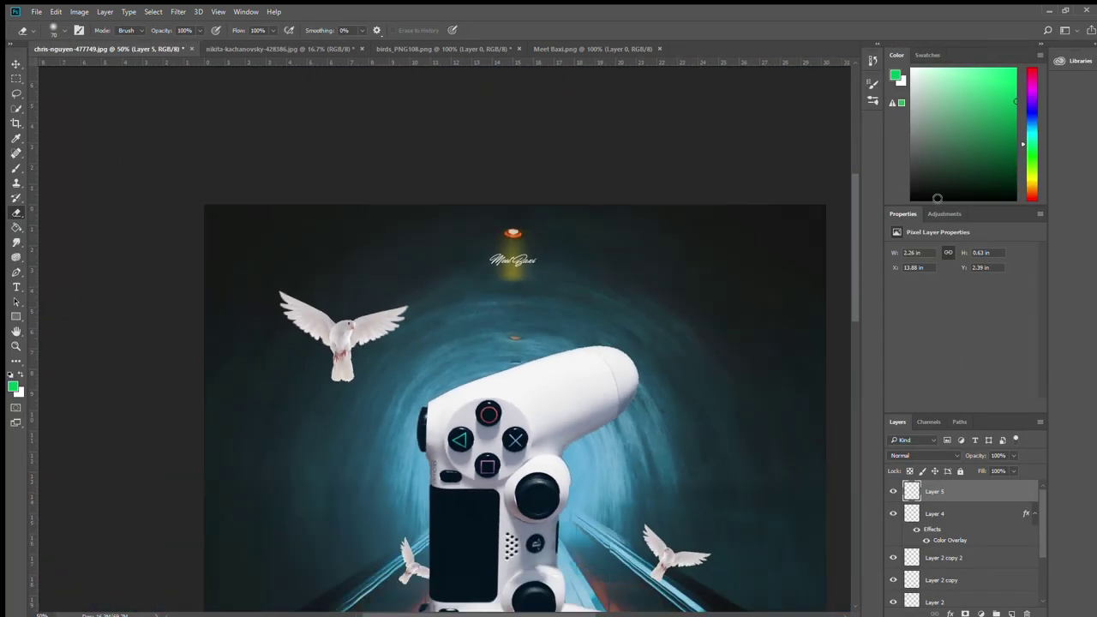
pyautogui.hotkey('ctrl', '-')
pyautogui.hotkey('ctrl', '-')
pyautogui.hotkey('ctrl', '+')
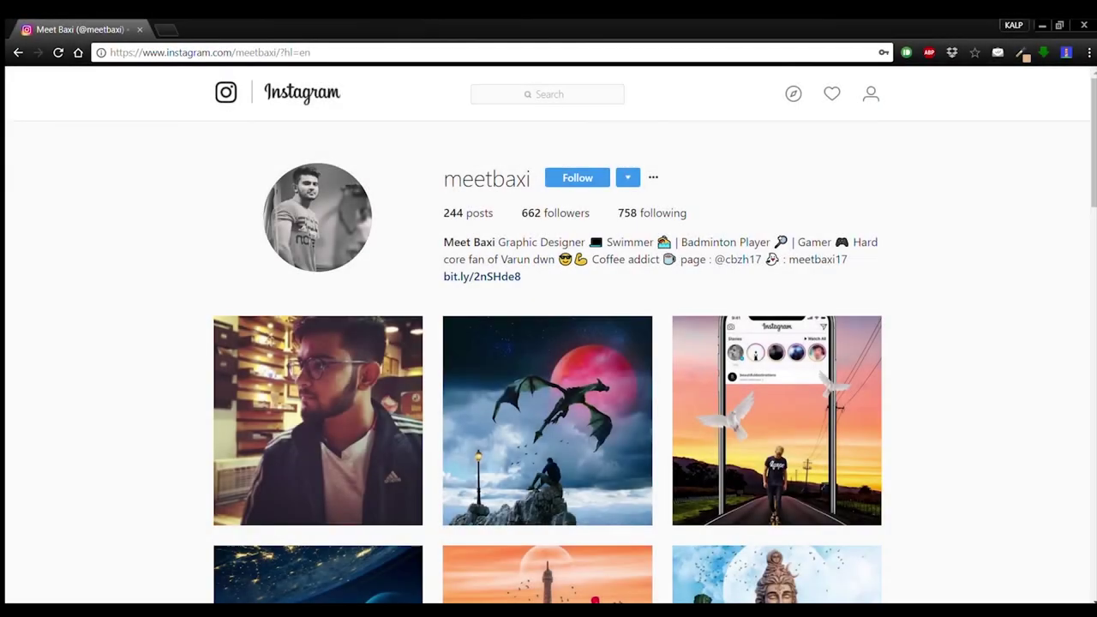
# Browse the artist's post grid, viewing the dragon artwork post and the next one
pyautogui.scroll(-4, 969, 265)
pyautogui.scroll(-2, 969, 265)
pyautogui.scroll(-3, 969, 265)
pyautogui.scroll(-2, 968, 264)
pyautogui.scroll(6, 969, 264)
pyautogui.scroll(2, 969, 265)
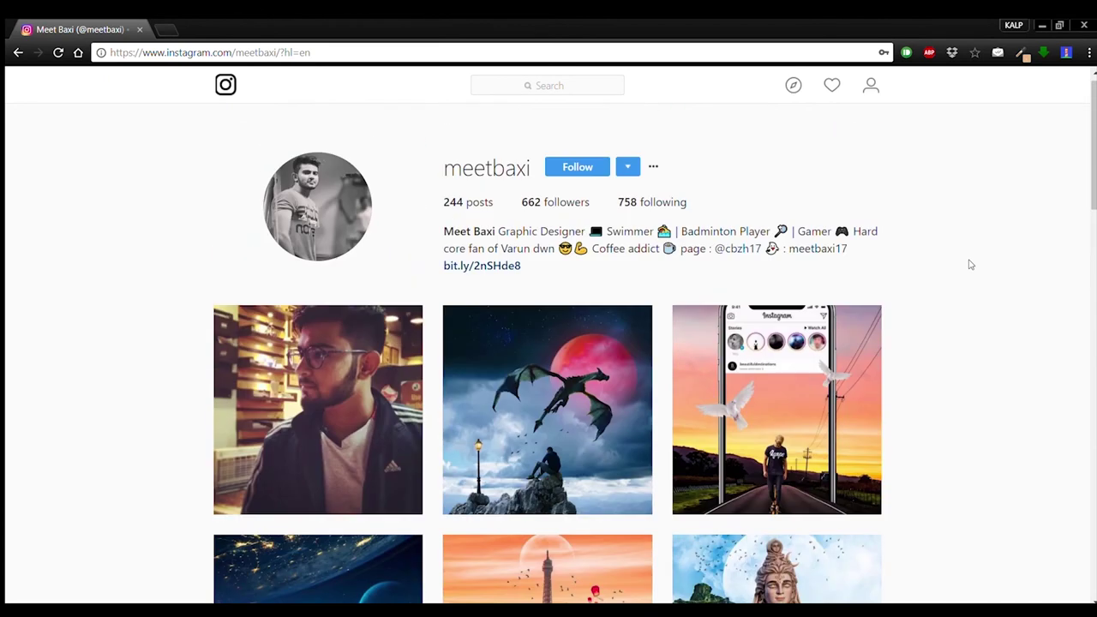
pyautogui.click(558, 396)
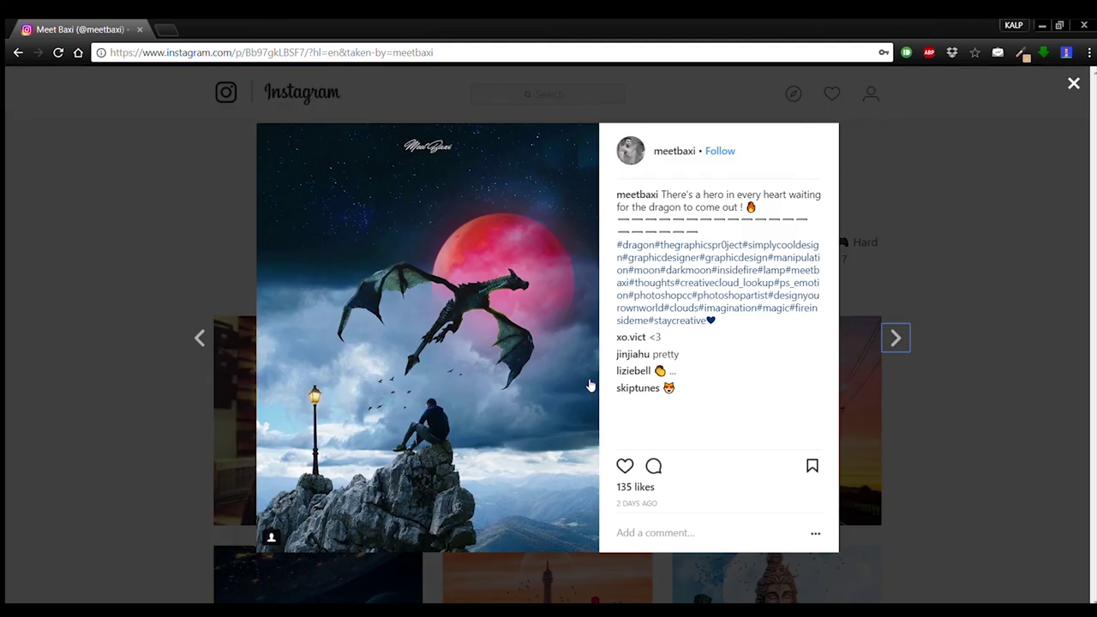
pyautogui.click(897, 340)
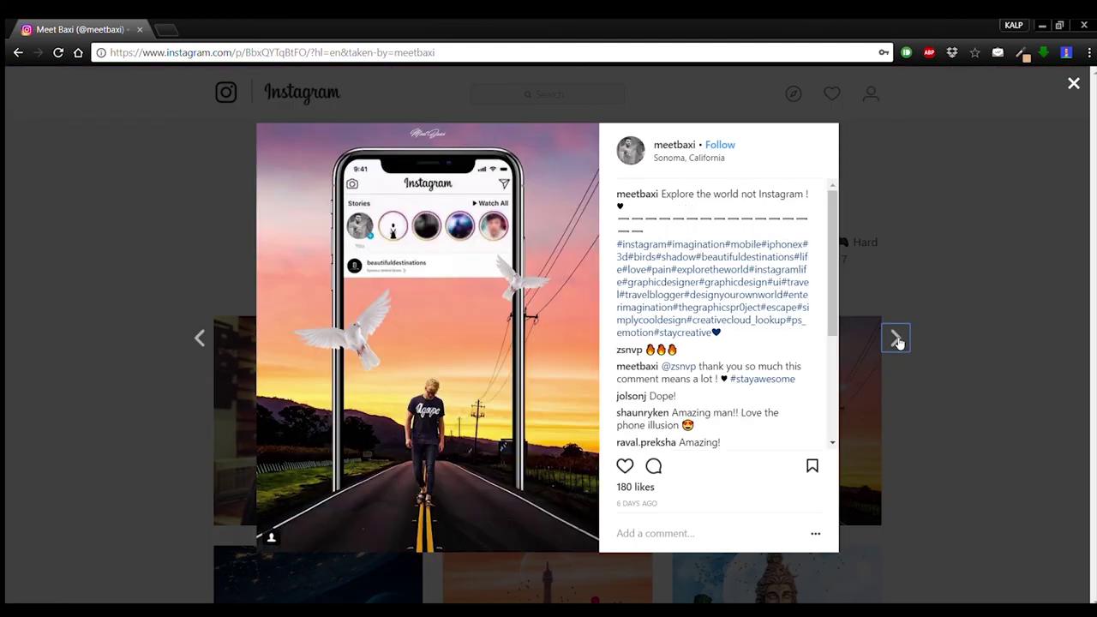
pyautogui.click(991, 276)
# Like the space-themed post and follow the artist's account
pyautogui.scroll(-1, 856, 343)
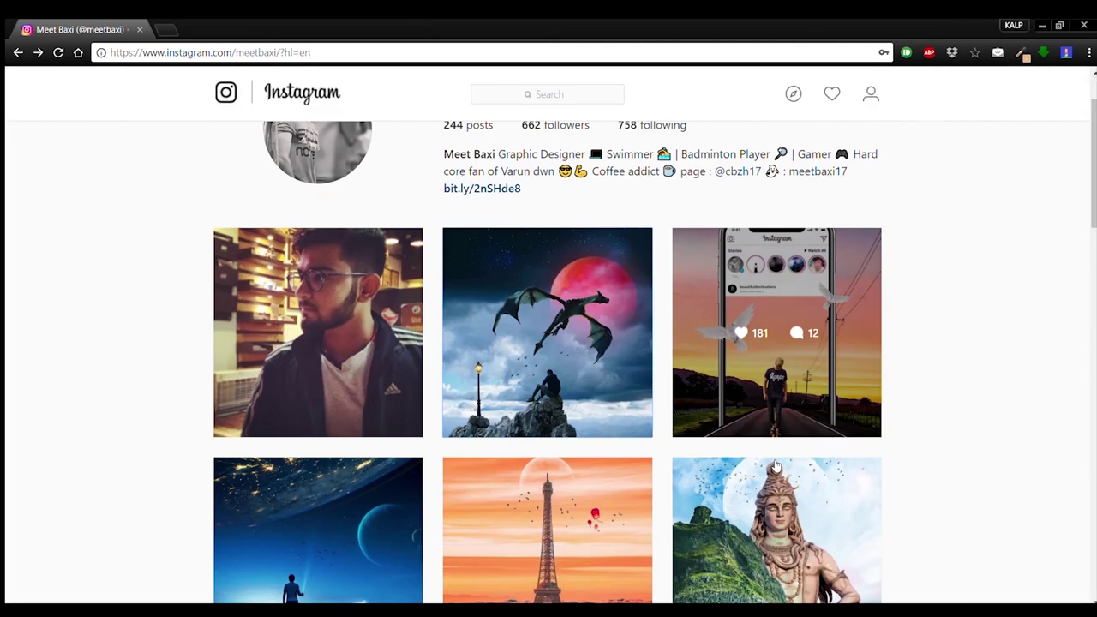
pyautogui.scroll(-3, 595, 471)
pyautogui.click(594, 470)
pyautogui.click(624, 465)
pyautogui.click(636, 195)
pyautogui.click(575, 179)
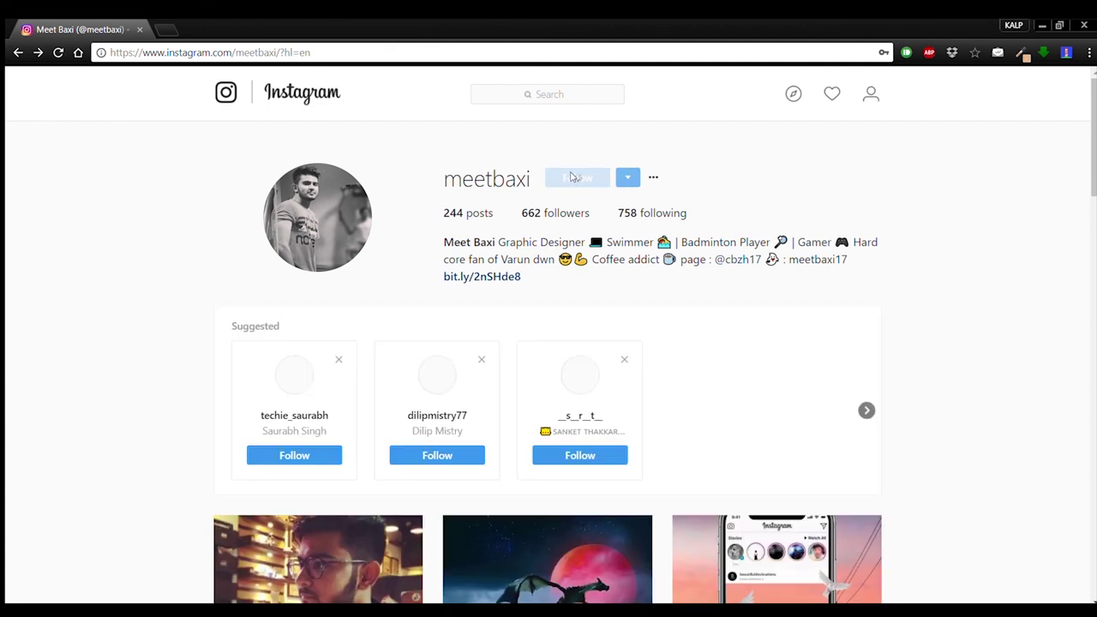